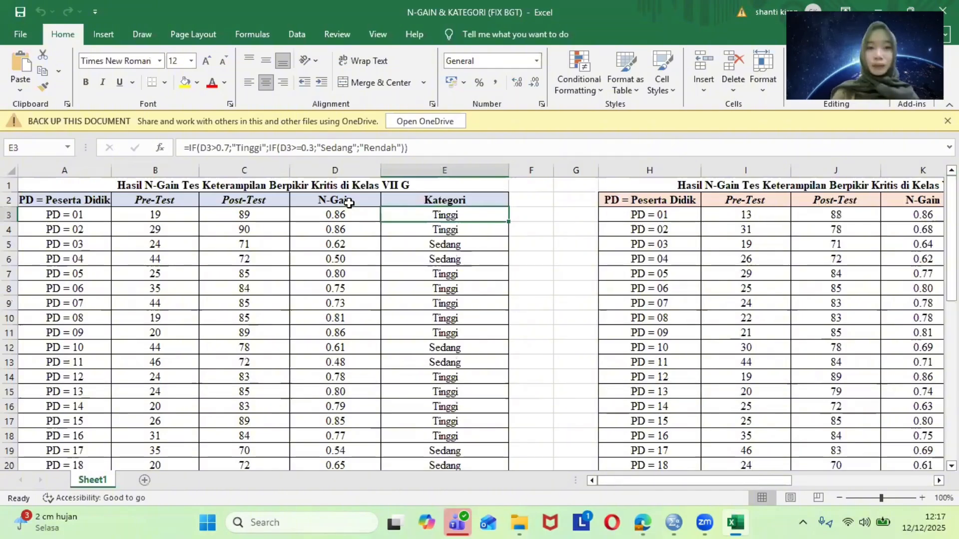
Step: Inspect the N-Gain formula in D3 against the pre-test and post-test scores of class VII G
click(357, 214)
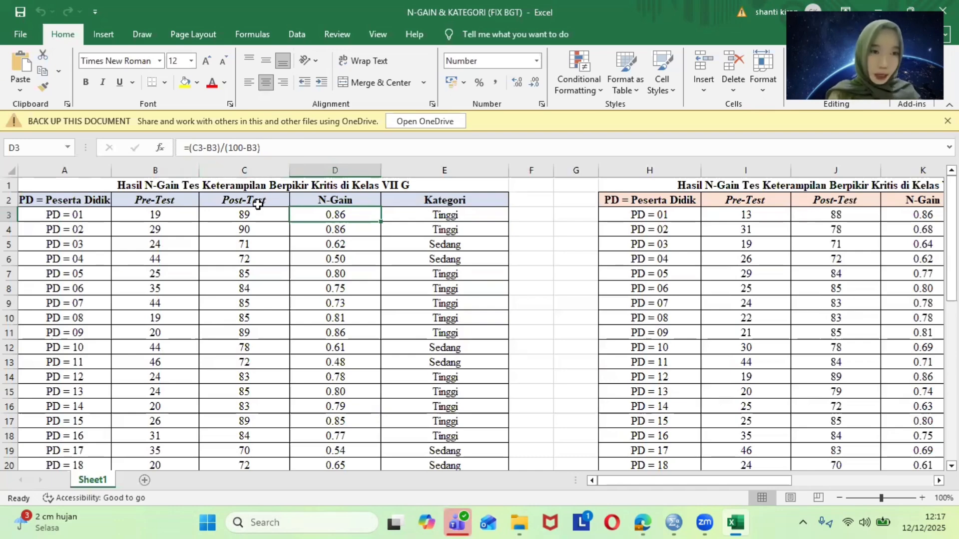
click(253, 230)
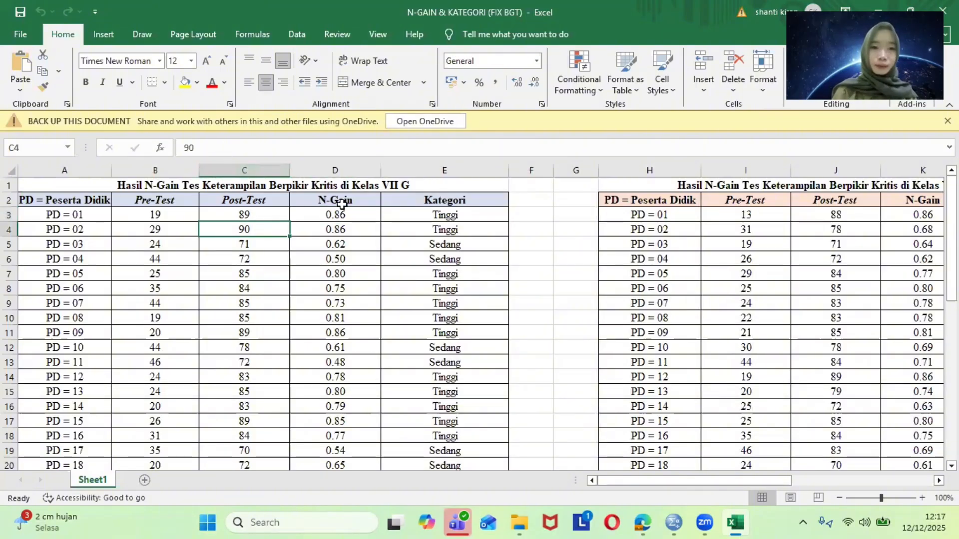
click(339, 202)
click(338, 214)
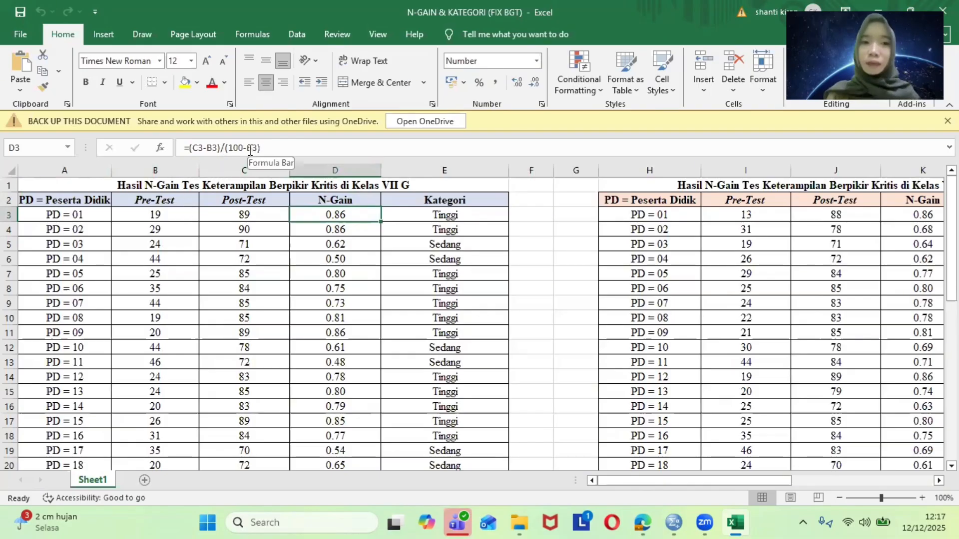
click(183, 214)
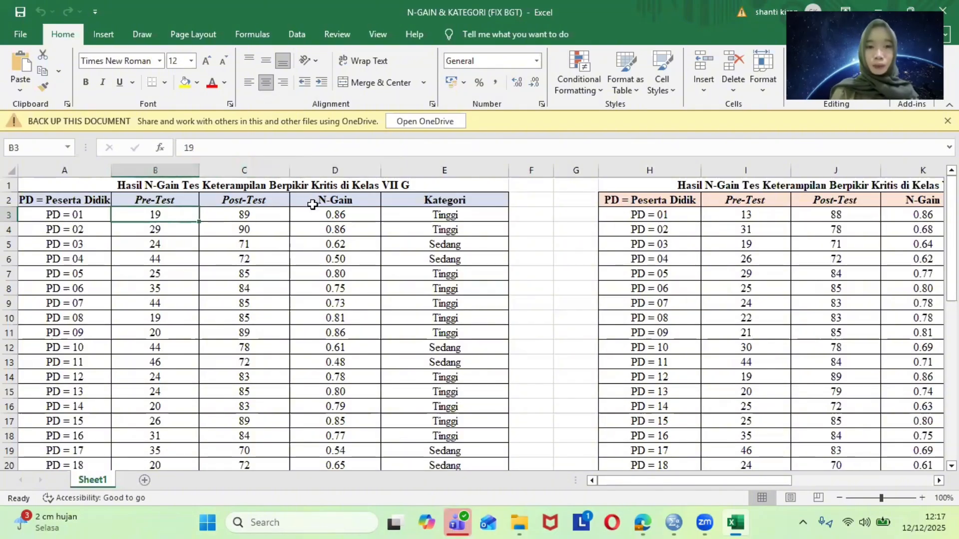
click(338, 209)
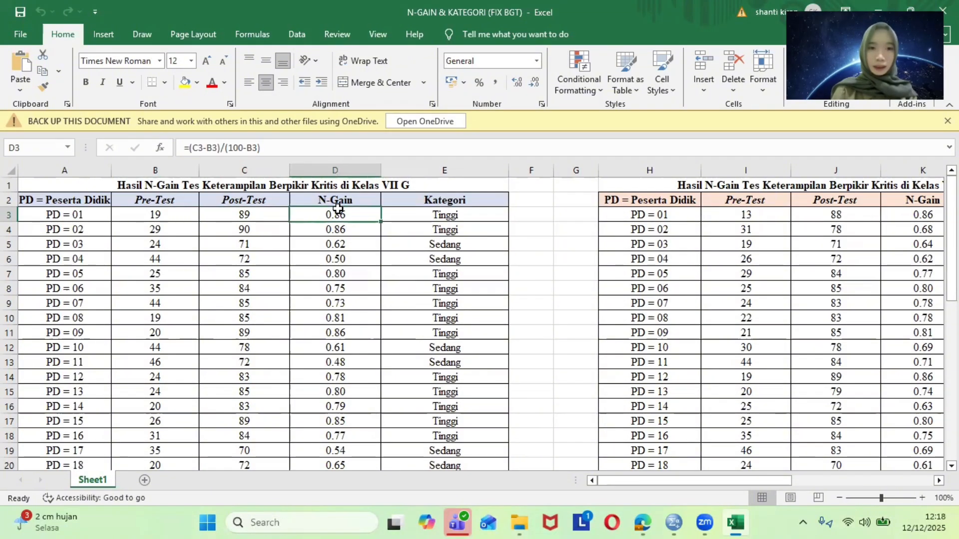
Step: Confirm the formula =(C3-B3)/(100-B3) in D3 and fill it down the N-Gain column through D10
click(302, 153)
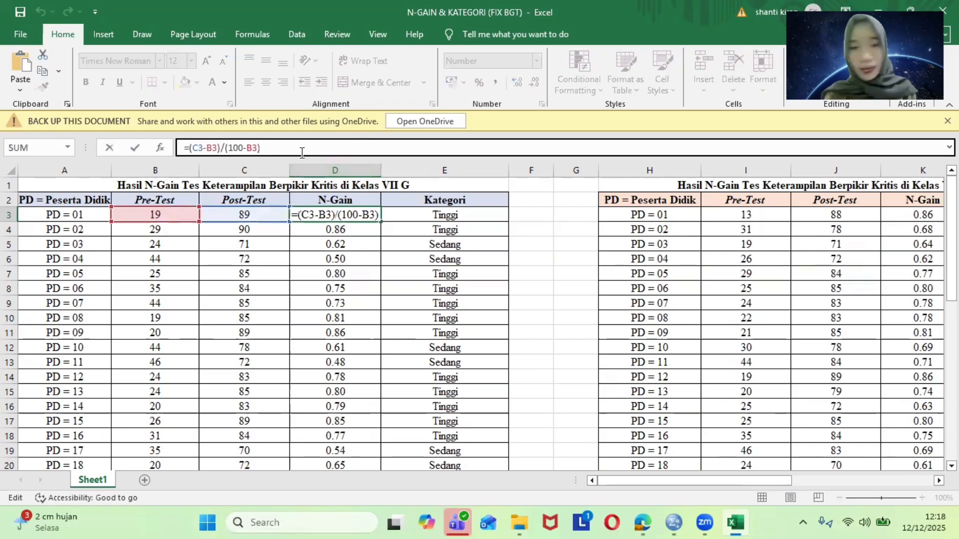
key(Return)
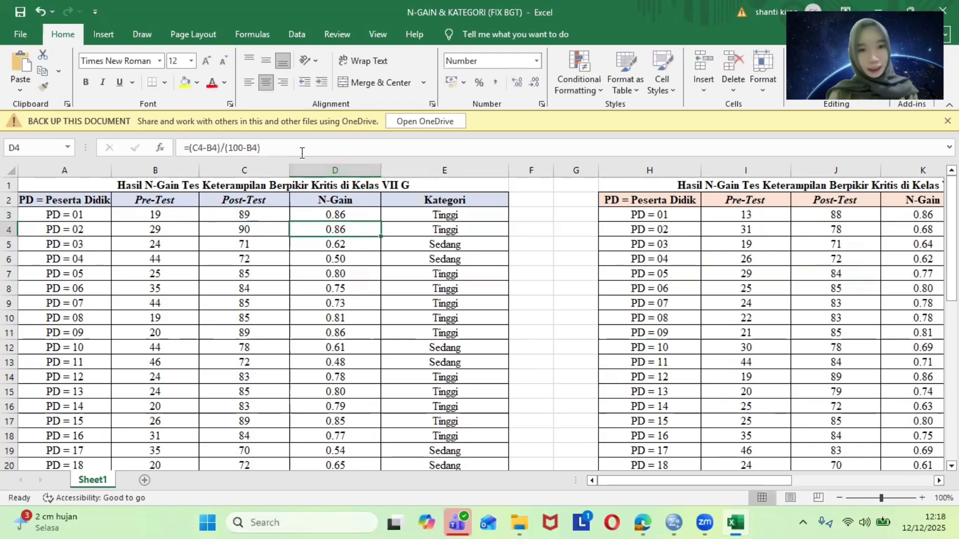
click(366, 213)
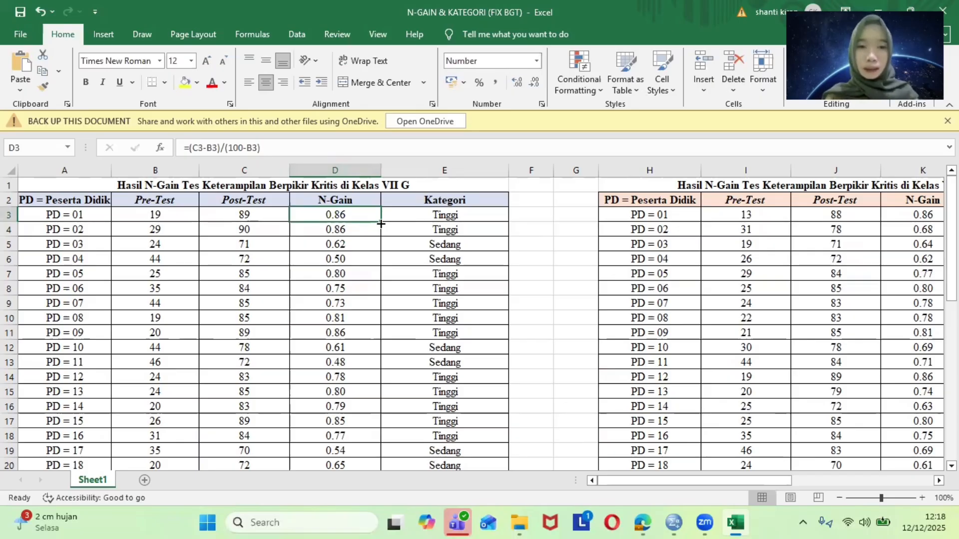
drag(381, 223, 372, 331)
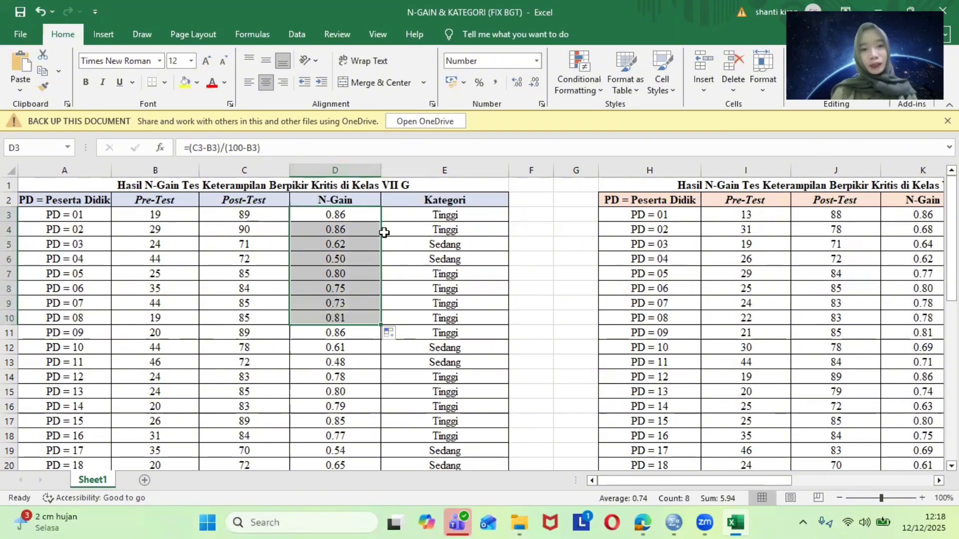
Step: Inspect the Kategori IF formula in E3 and the N-Gain cell D3 that it evaluates
click(428, 224)
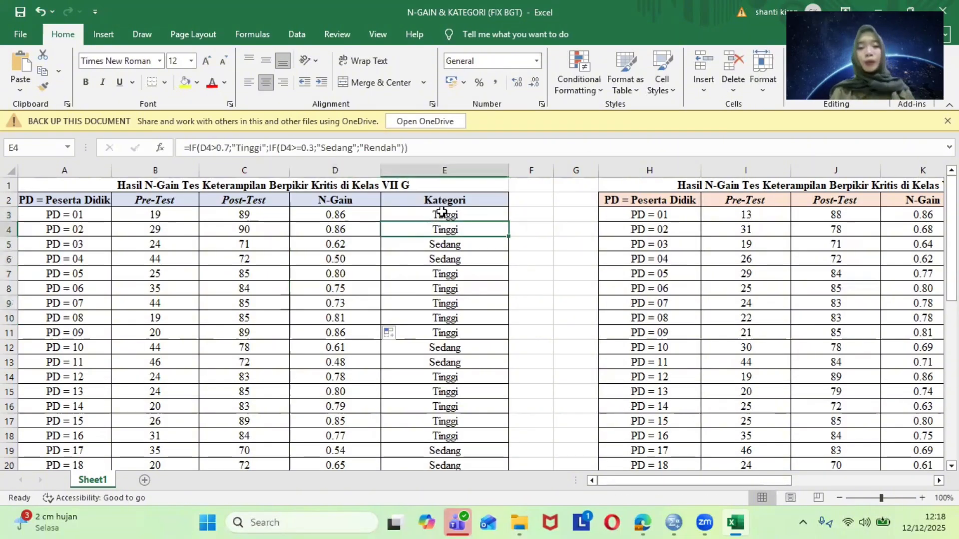
click(441, 213)
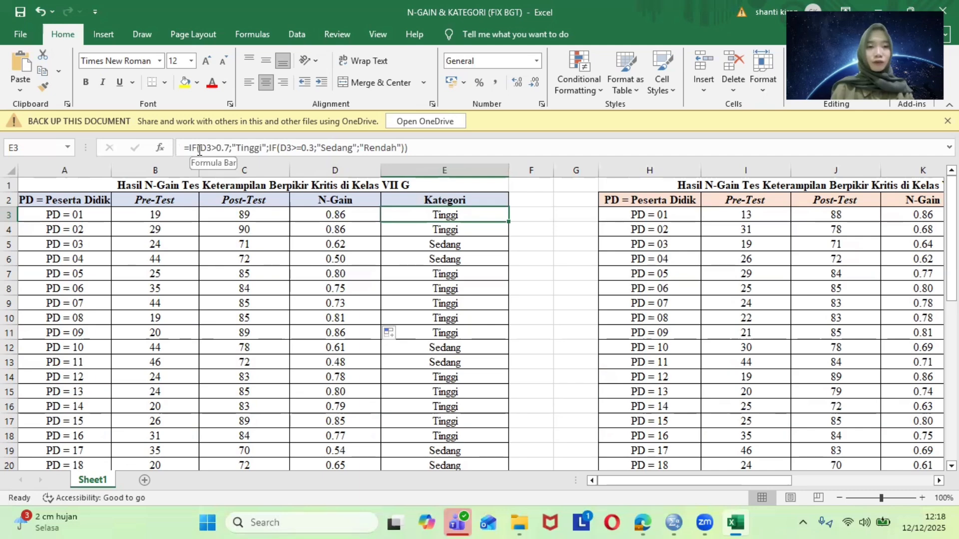
click(352, 218)
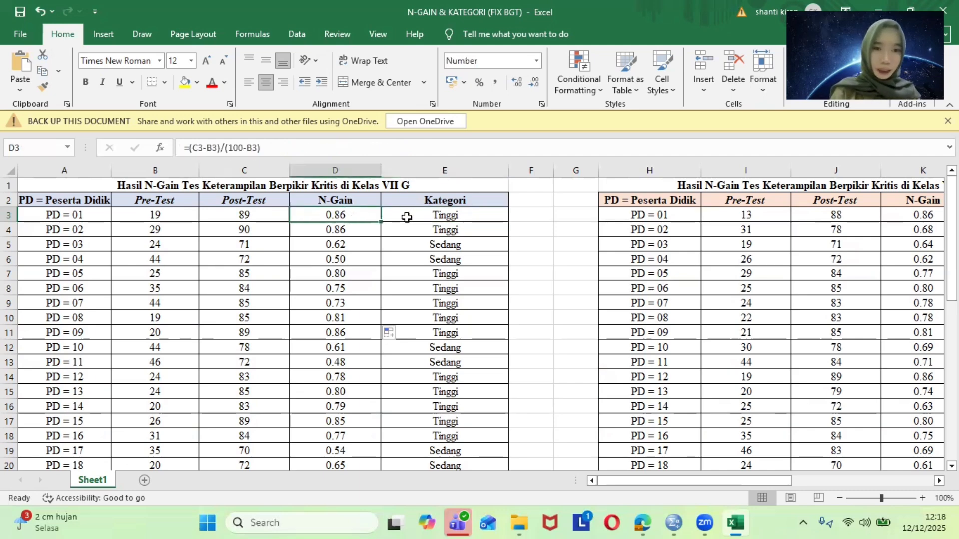
click(402, 216)
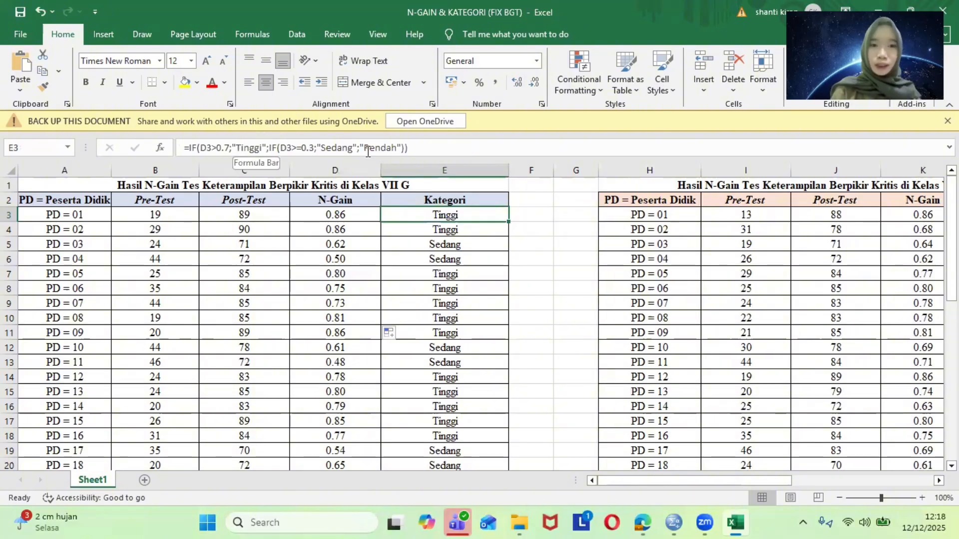
Step: Confirm the formula =IF(D3>0.7;"Tinggi";IF(D3>=0.3;"Sedang";"Rendah")) in E3 and fill it down the Kategori column through E16
drag(409, 147, 270, 141)
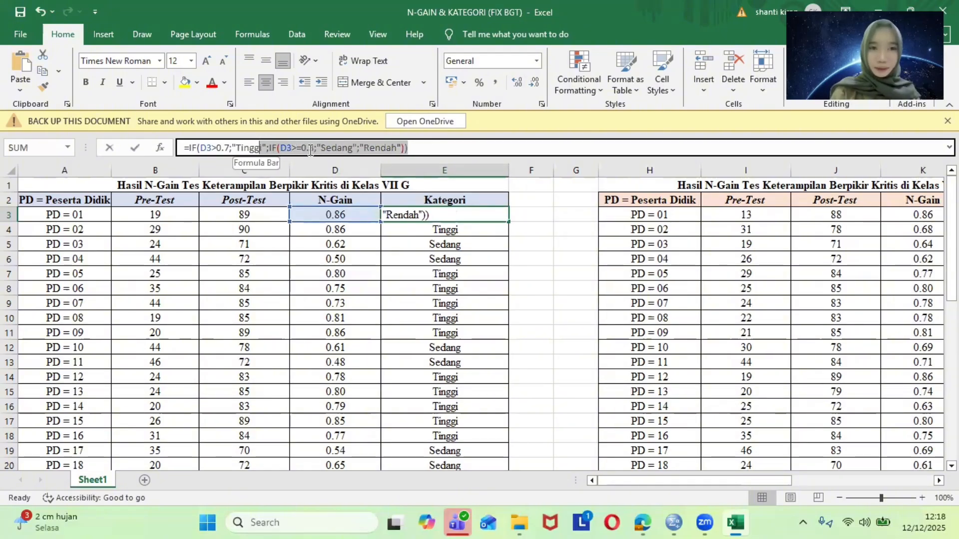
click(443, 150)
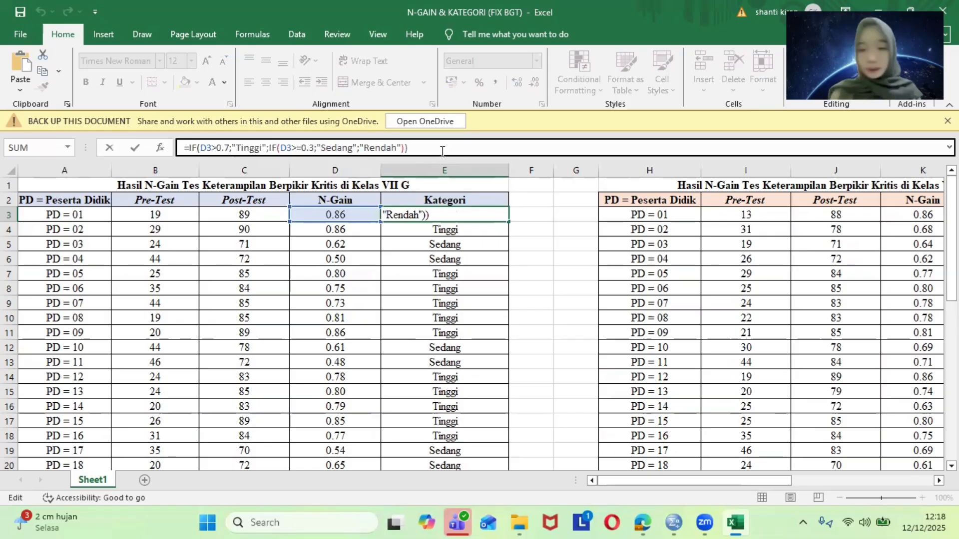
key(Return)
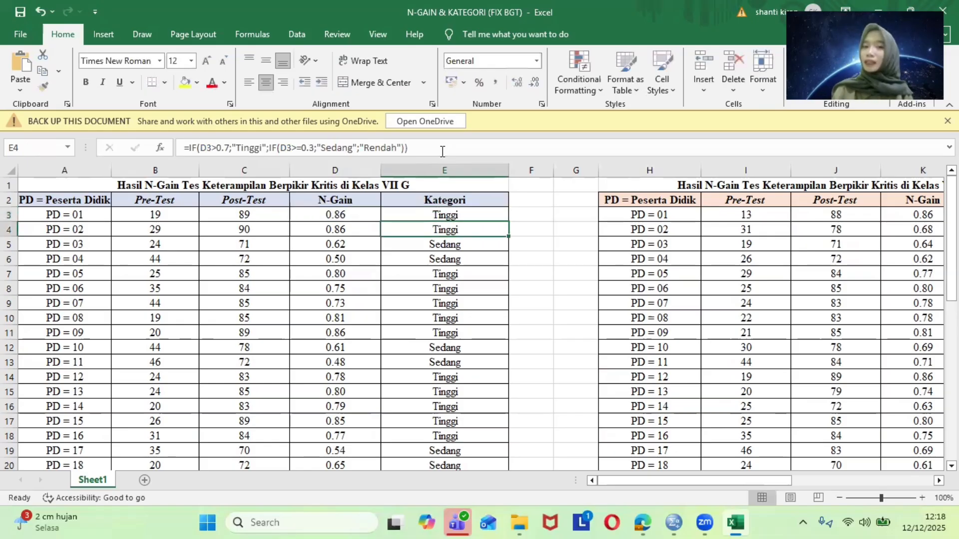
click(492, 210)
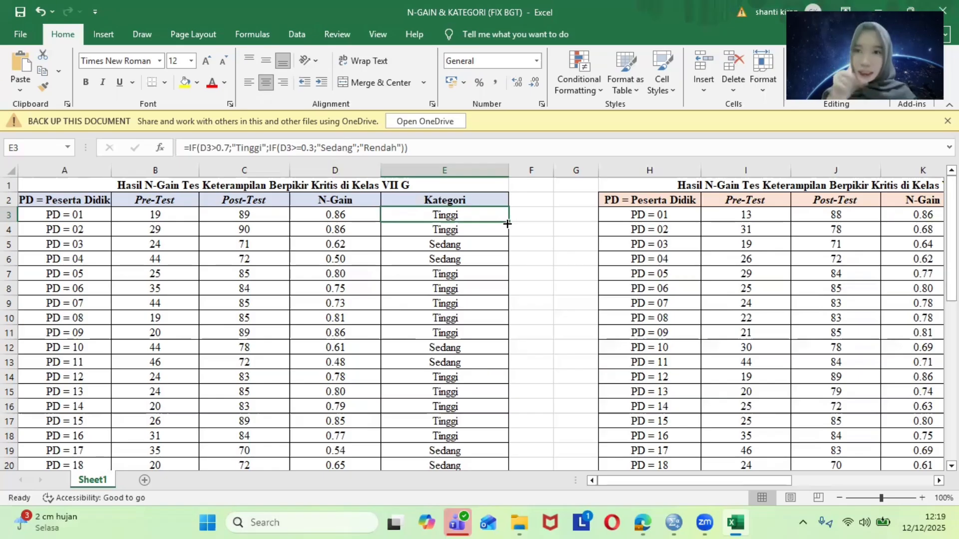
drag(508, 224, 499, 406)
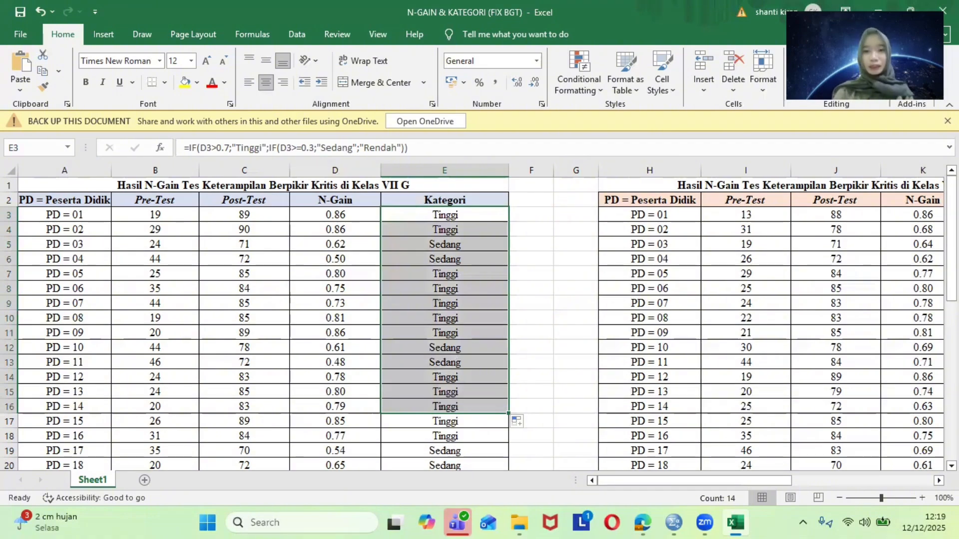
Step: Inspect the class VII H table's N-Gain formula in K3 and its Kategori formula in L3
click(666, 312)
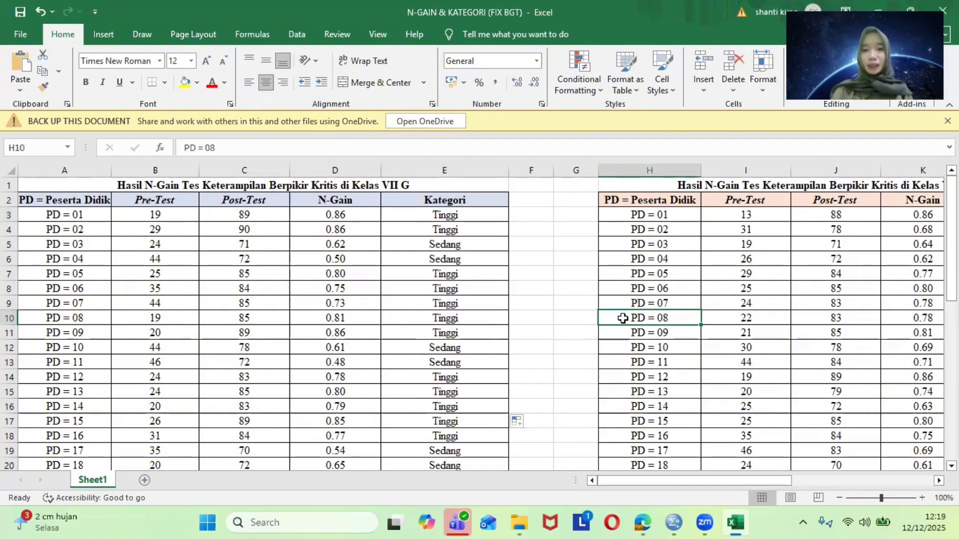
click(498, 317)
mouse_move(951, 265)
mouse_down()
mouse_move(951, 413)
mouse_move(951, 265)
mouse_up()
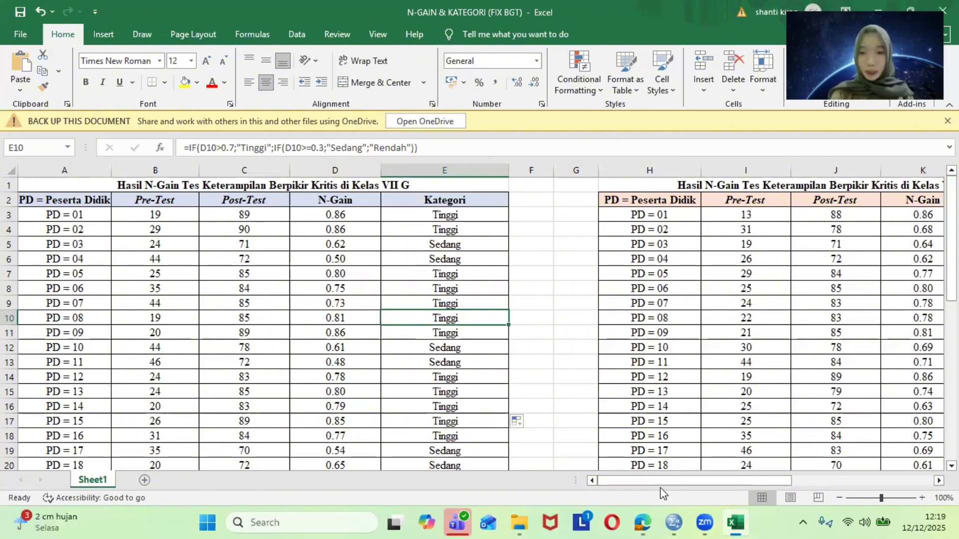
drag(664, 483, 719, 479)
click(564, 215)
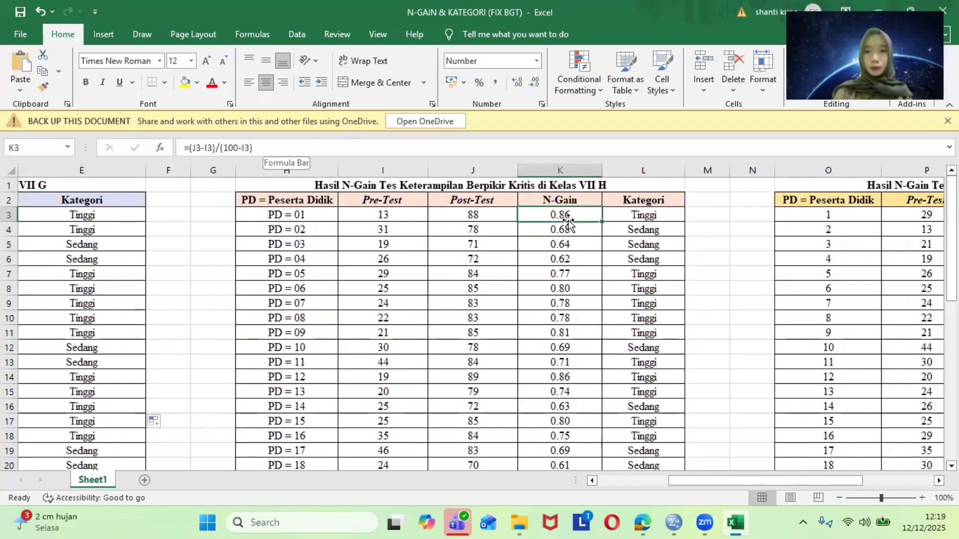
click(623, 215)
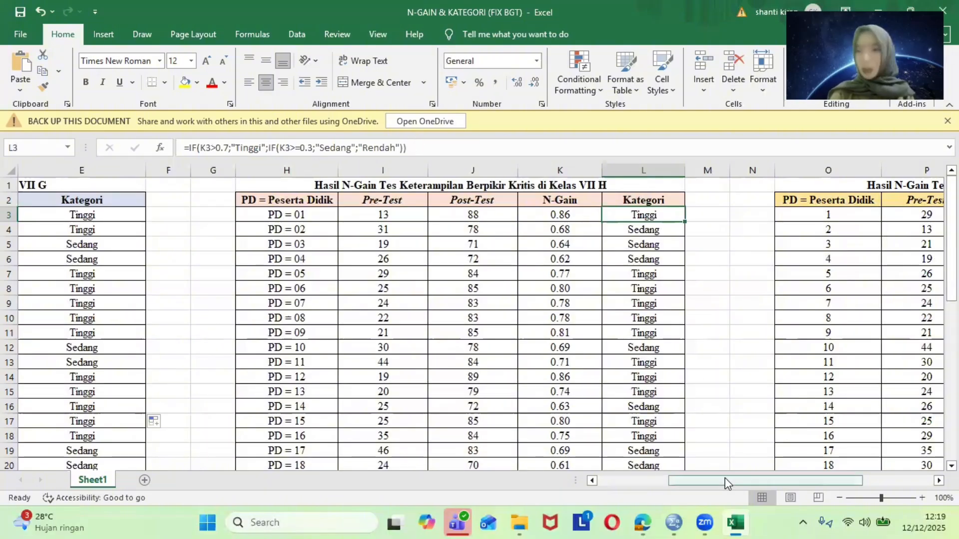
Step: Review the class VII I table's N-Gain formula in R3 and its Kategori IF formula in S3
drag(724, 479, 795, 480)
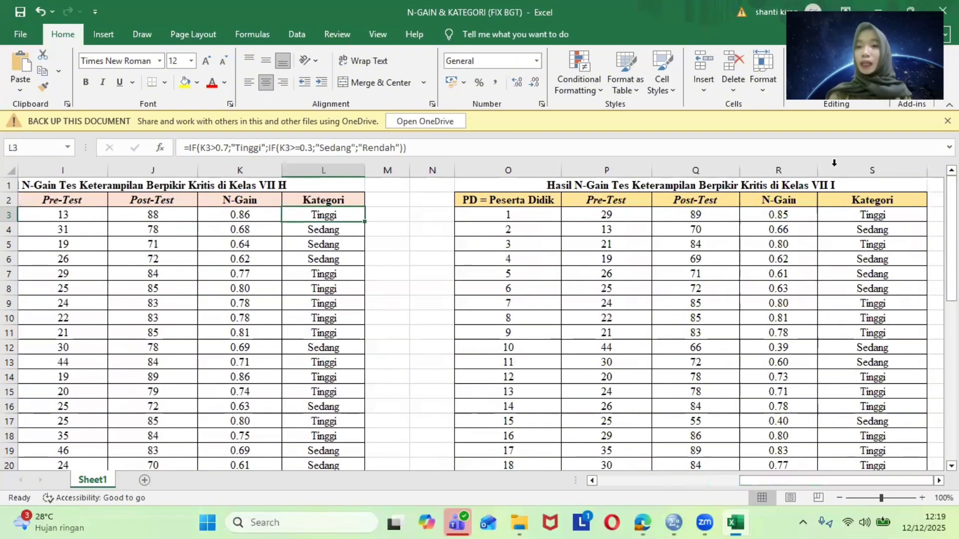
click(839, 224)
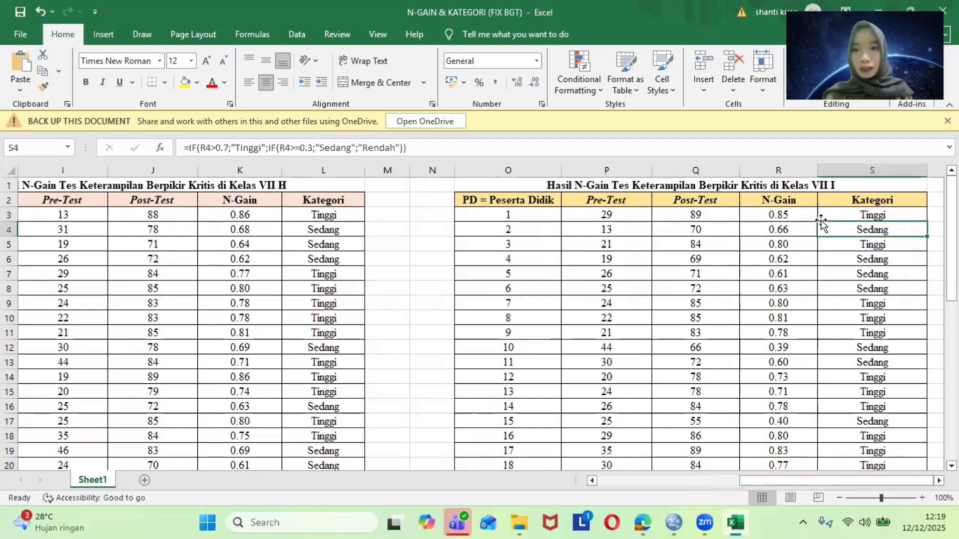
click(807, 217)
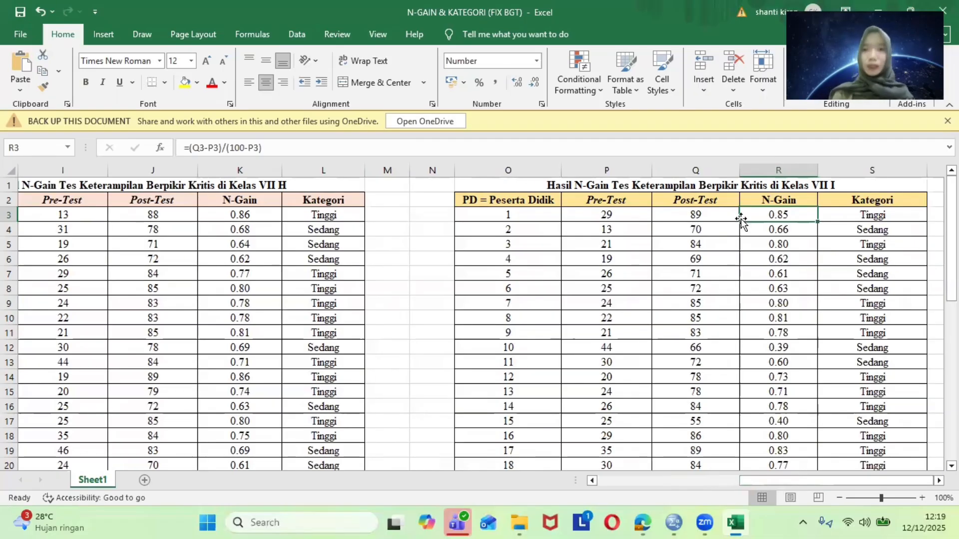
click(874, 215)
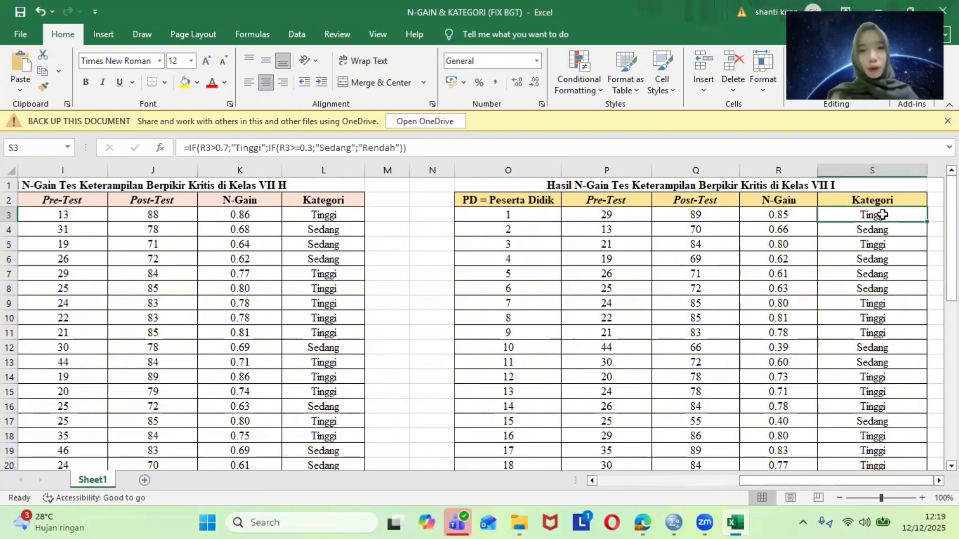
drag(426, 148, 174, 145)
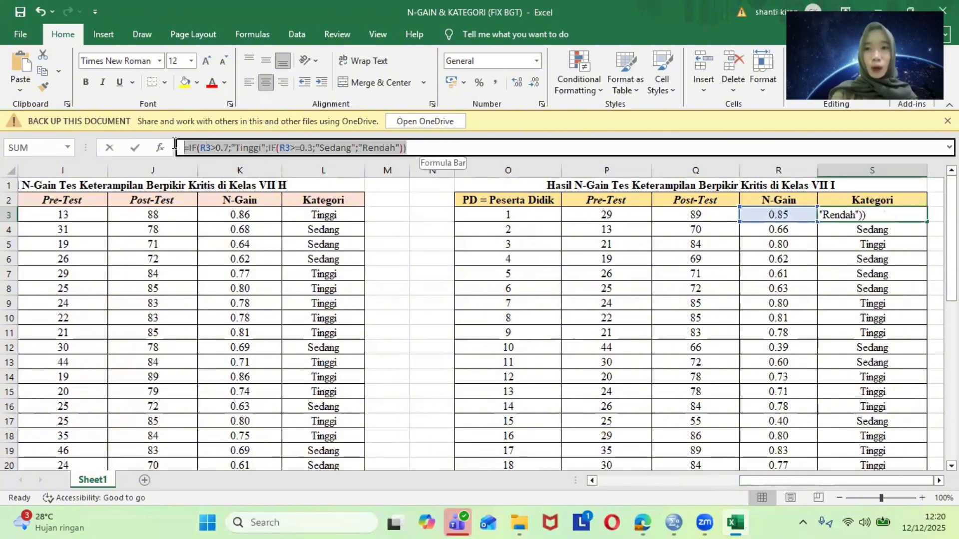
click(213, 148)
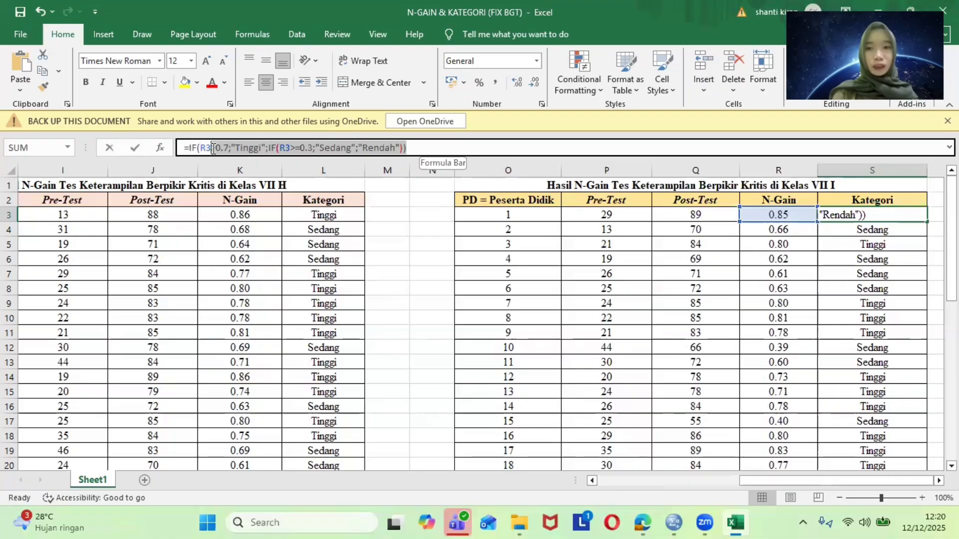
click(298, 147)
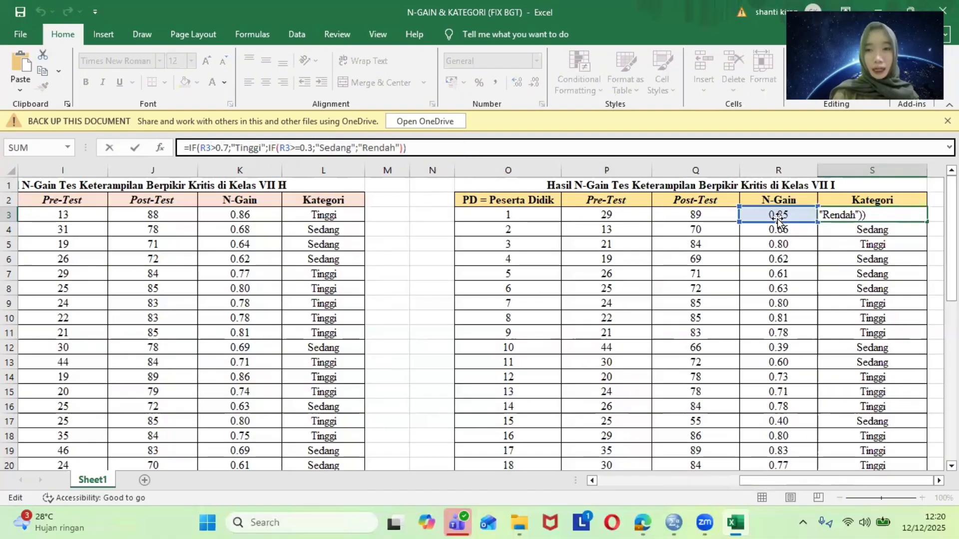
key(Return)
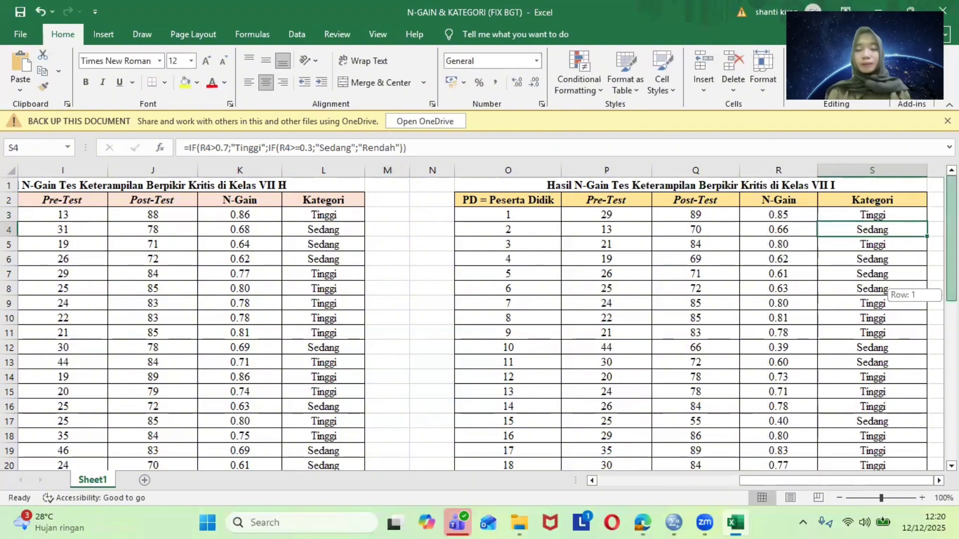
Step: Examine the Jumlah, Rata-Rata, Modus, Min, Max and Frekuensi summaries below the tables of classes VII G, VII H and VII I
scroll(914, 295, down, 8)
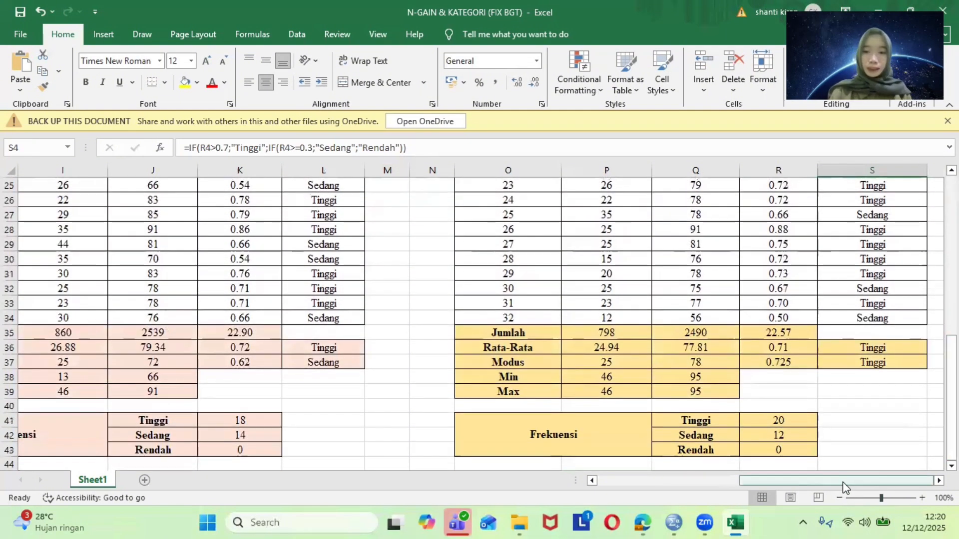
drag(842, 482, 634, 481)
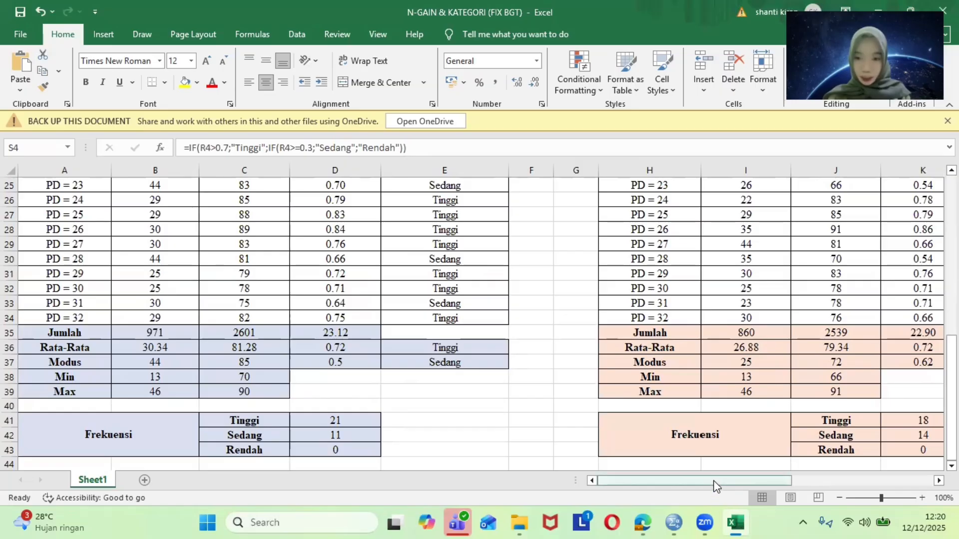
drag(713, 483, 783, 470)
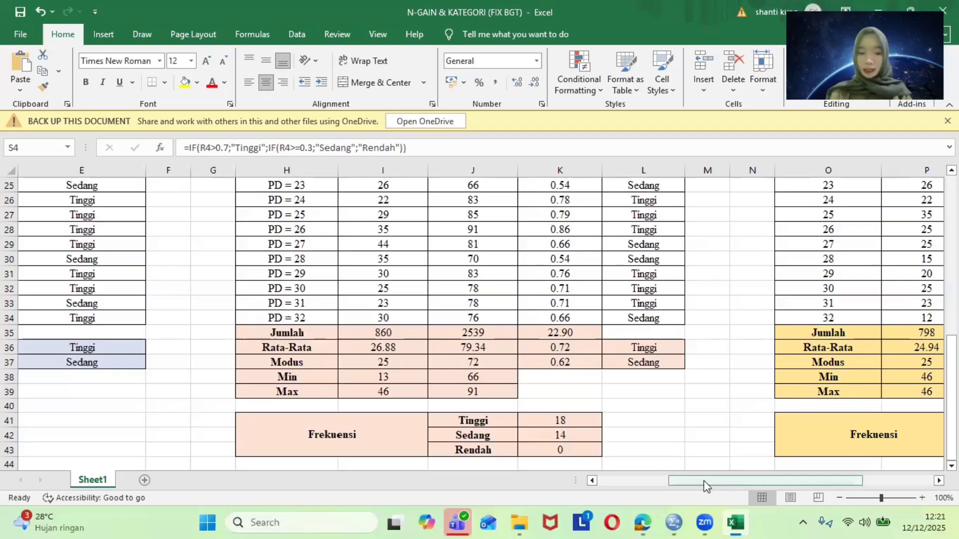
drag(703, 481, 843, 473)
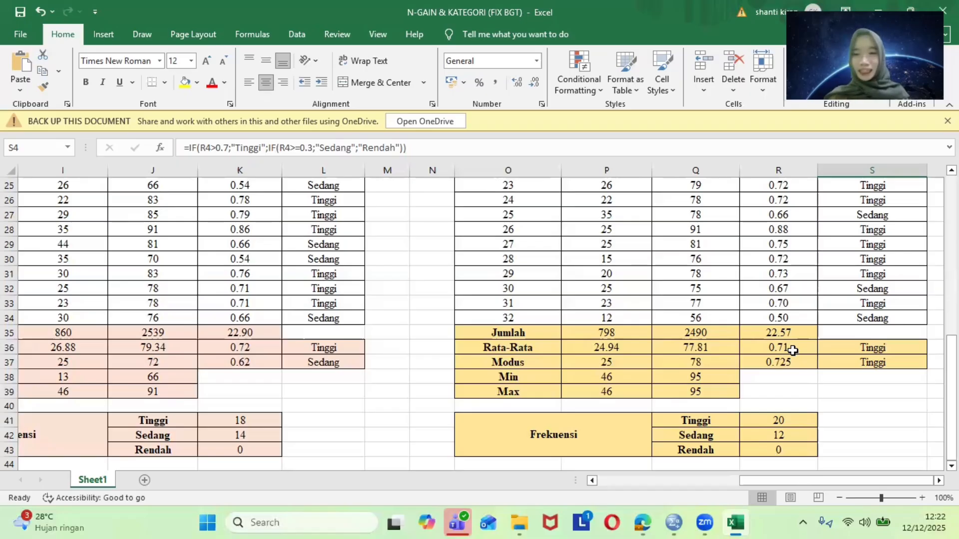
drag(745, 481, 600, 440)
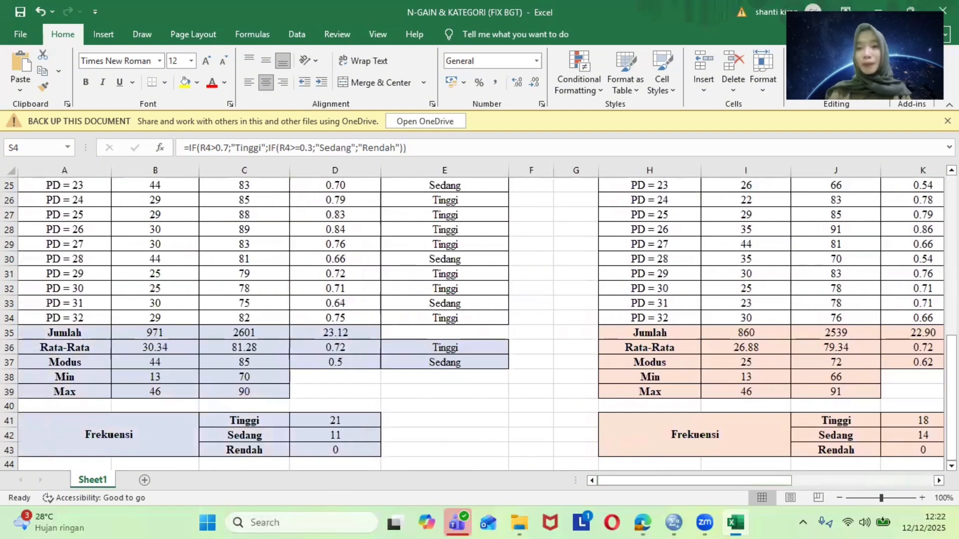
Step: Check the last student entry, number 32, in row 34 of the tables of classes VII G, VII H and VII I
mouse_move(951, 404)
mouse_down()
mouse_move(951, 245)
mouse_move(951, 397)
mouse_up()
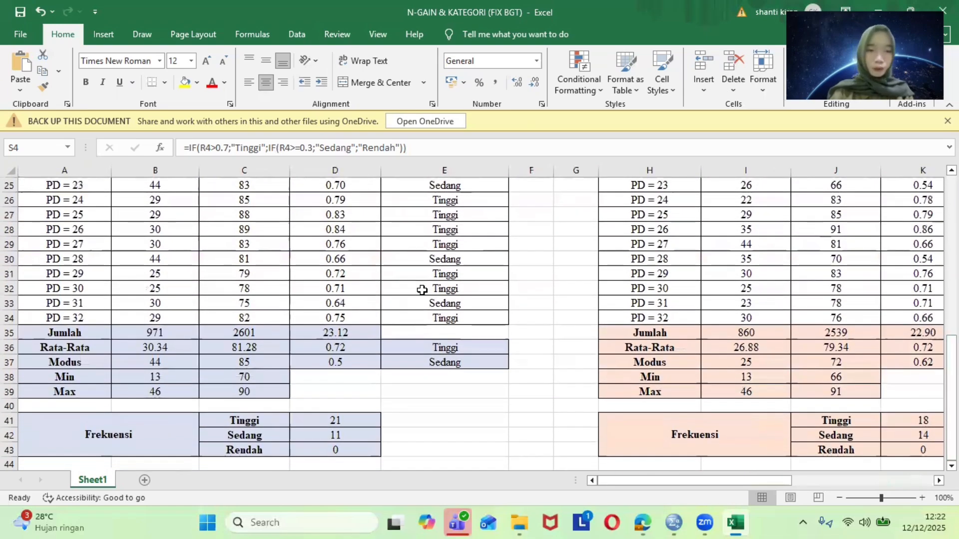
click(170, 318)
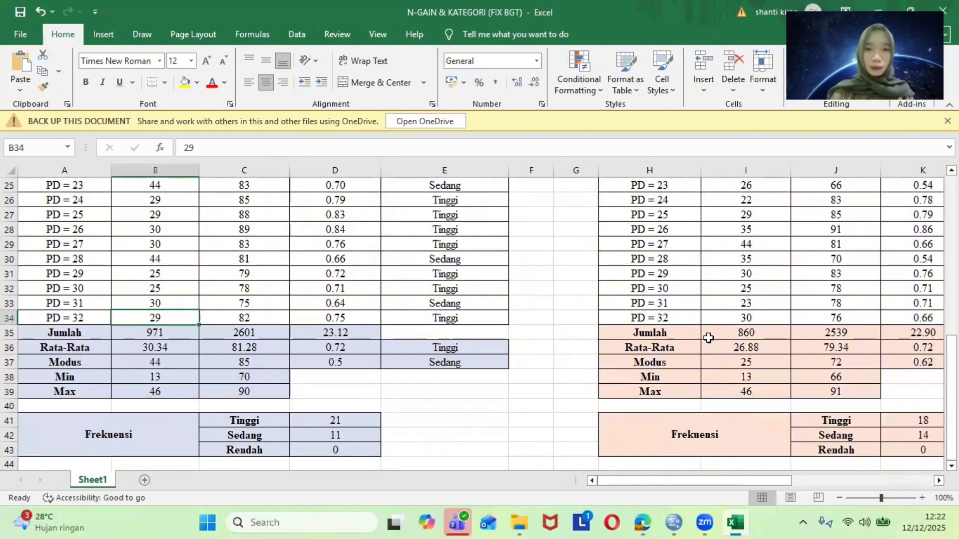
drag(729, 487, 782, 480)
click(480, 319)
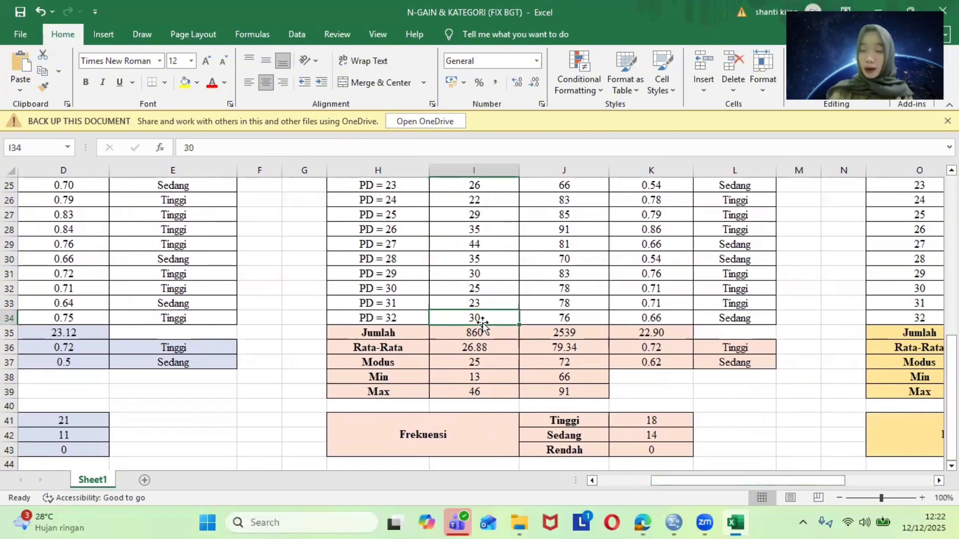
drag(663, 480, 753, 480)
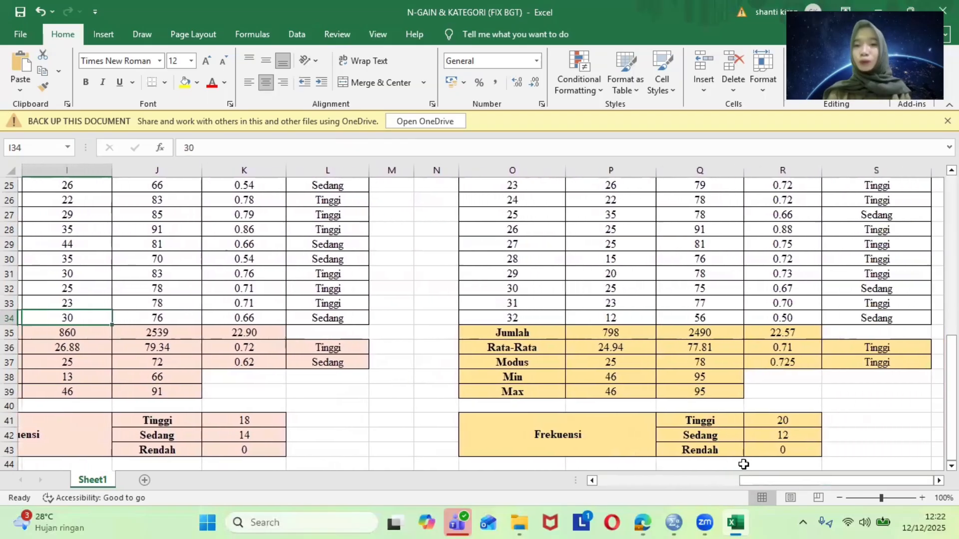
click(538, 315)
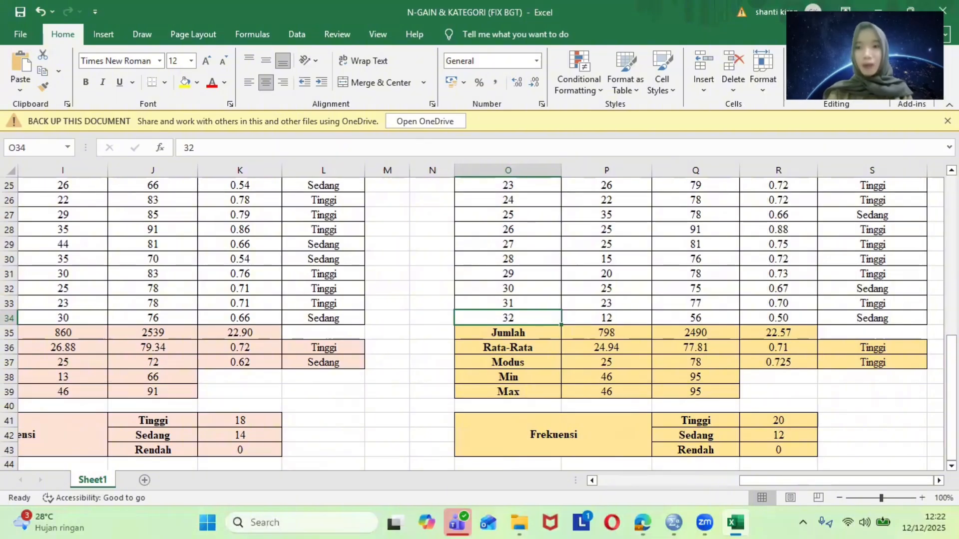
mouse_move(951, 457)
mouse_down()
mouse_move(948, 303)
mouse_move(948, 462)
mouse_up()
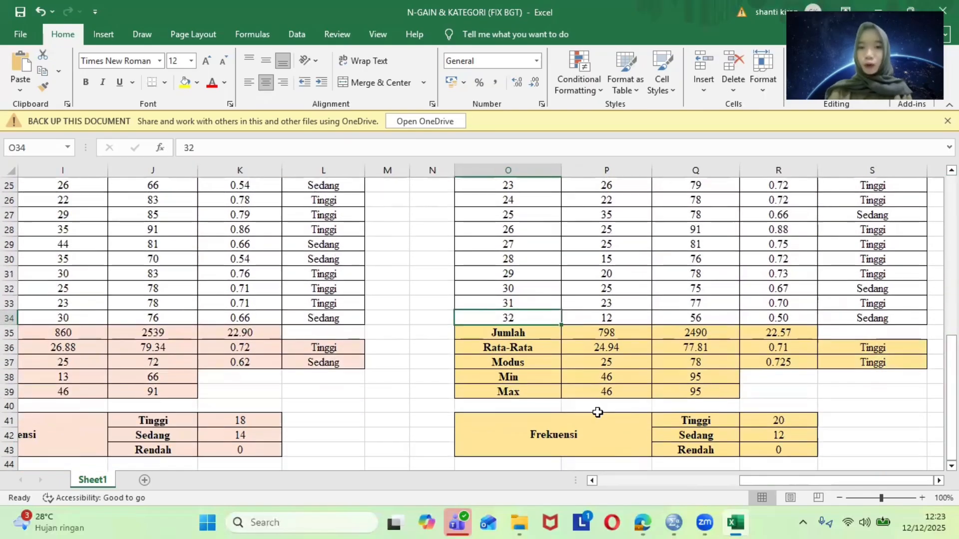
Step: Inspect the Rata-Rata formula in P36 of the class VII I table and its divisor against the student number in O34
click(528, 346)
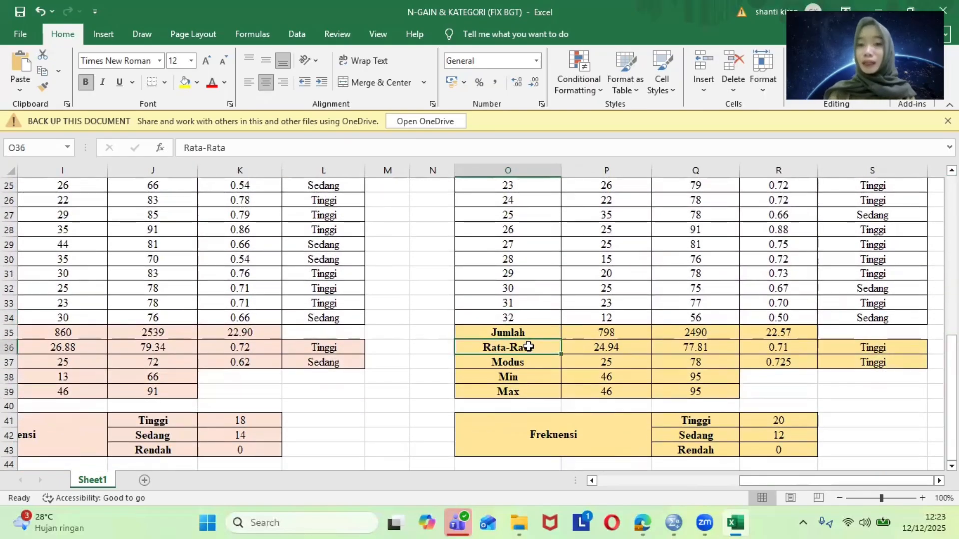
click(601, 348)
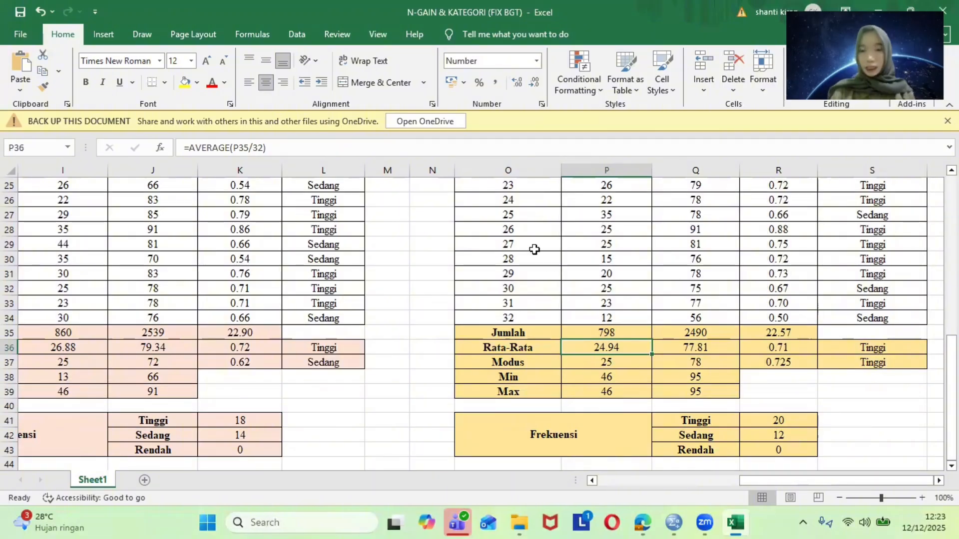
click(526, 320)
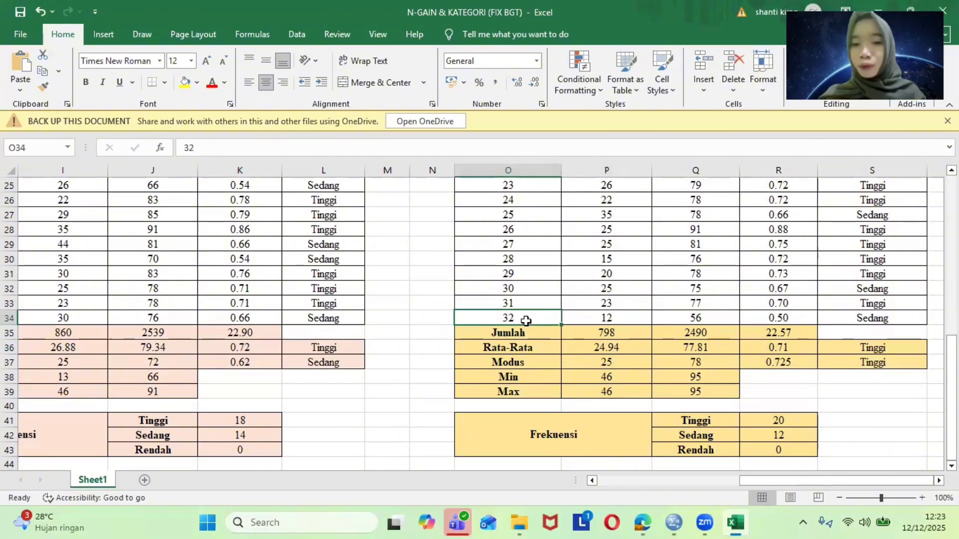
click(603, 350)
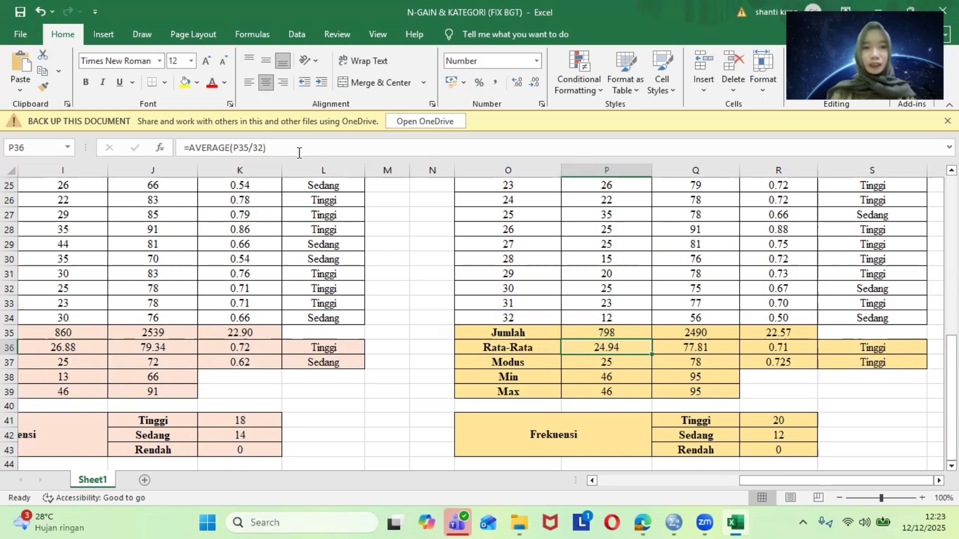
drag(295, 150, 180, 140)
key(Return)
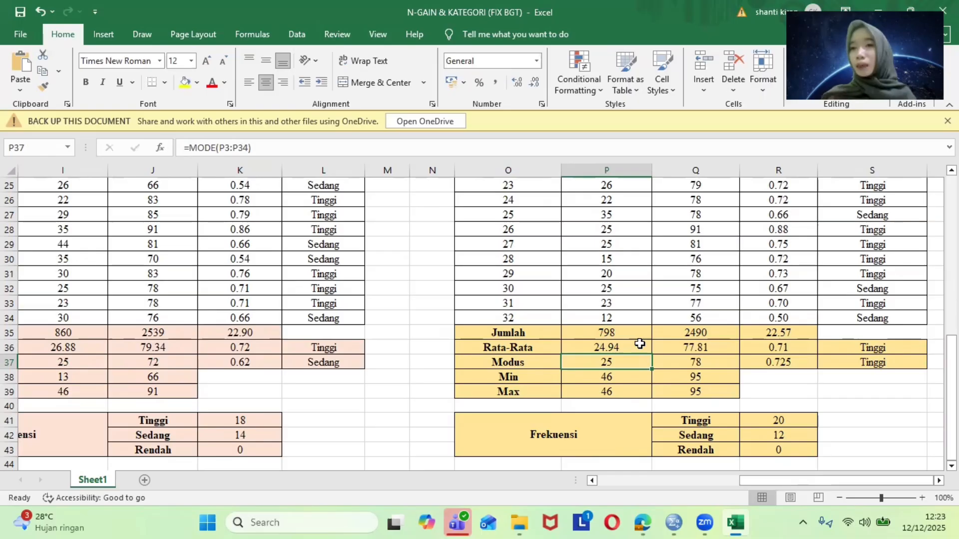
Step: Inspect the Jumlah formula in P35 and the Pre-Test range it sums from P3, and return to the class VII G summary
click(629, 330)
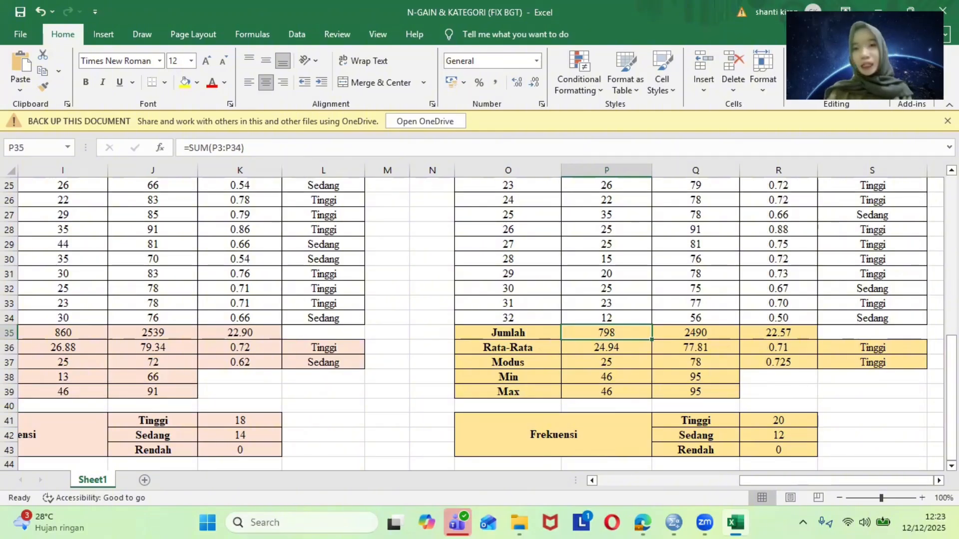
drag(951, 352, 951, 191)
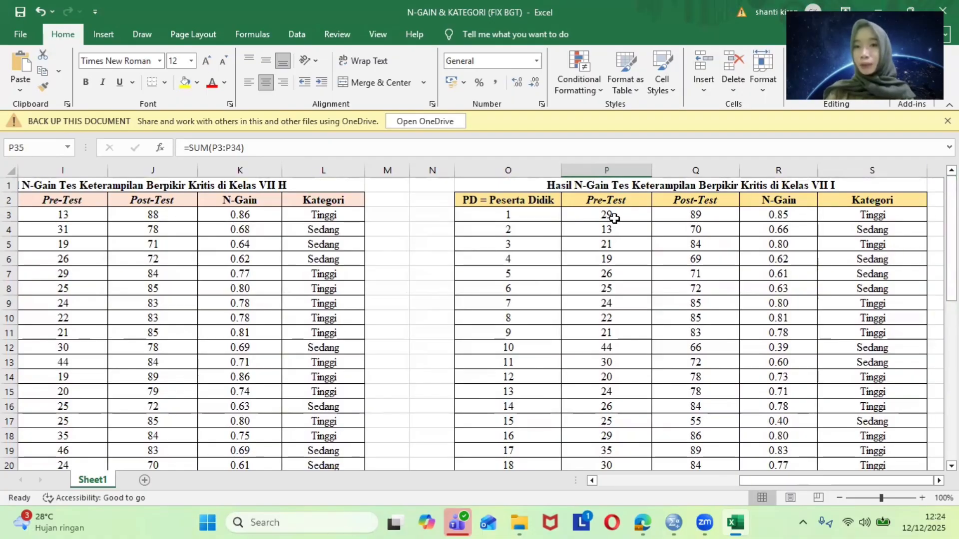
click(613, 218)
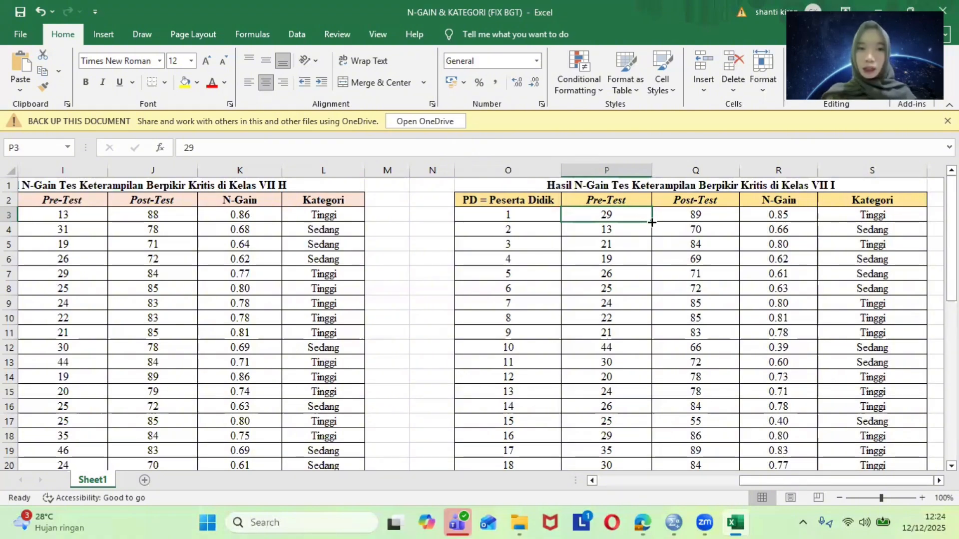
drag(651, 222, 632, 217)
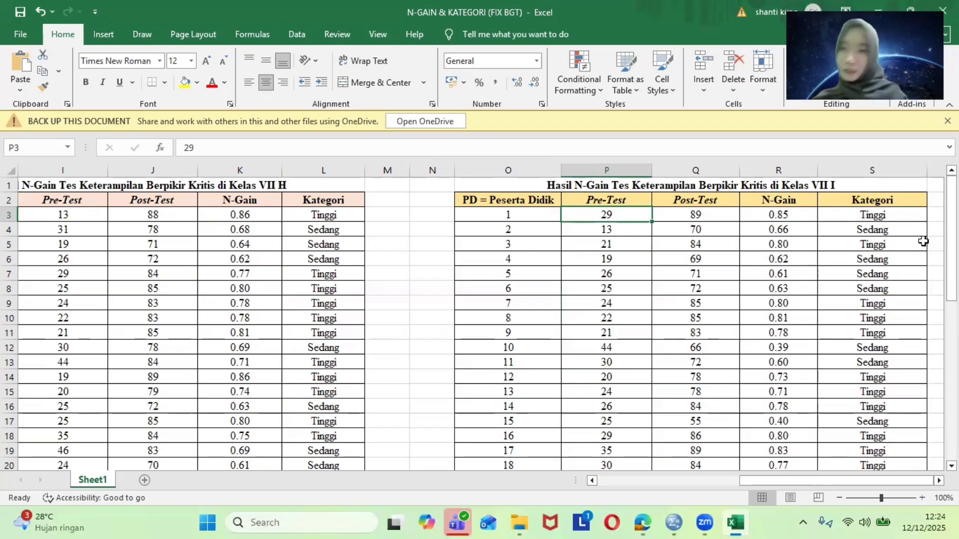
scroll(480, 324, down, 8)
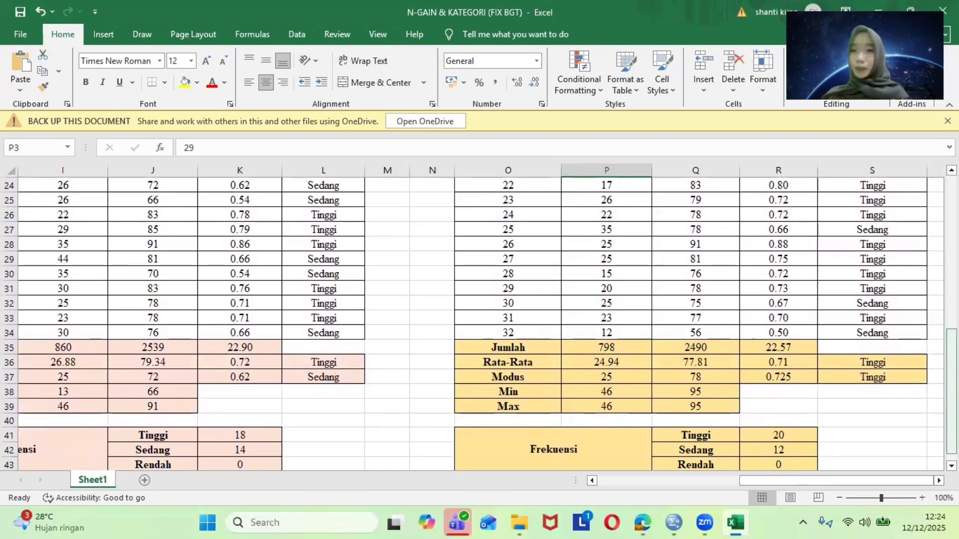
scroll(894, 349, down, 1)
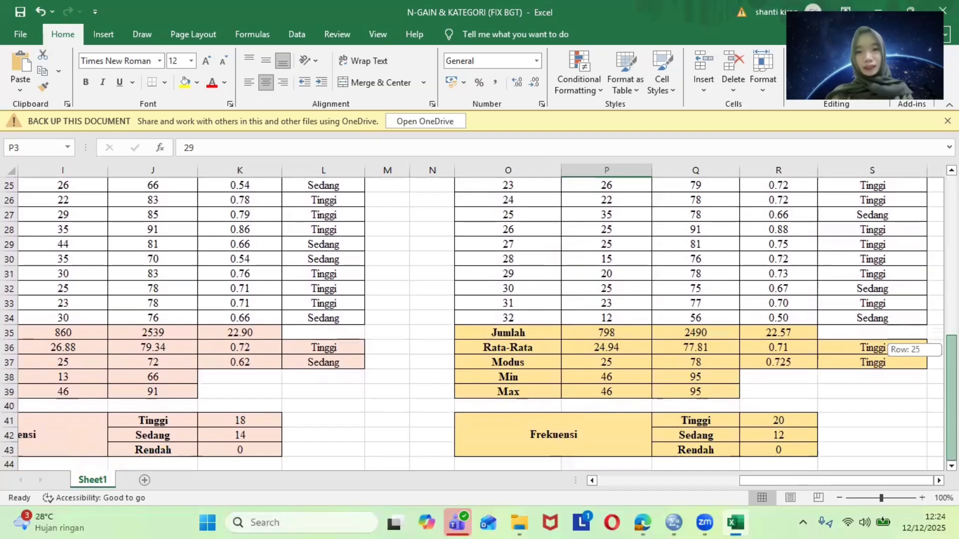
drag(835, 480, 692, 476)
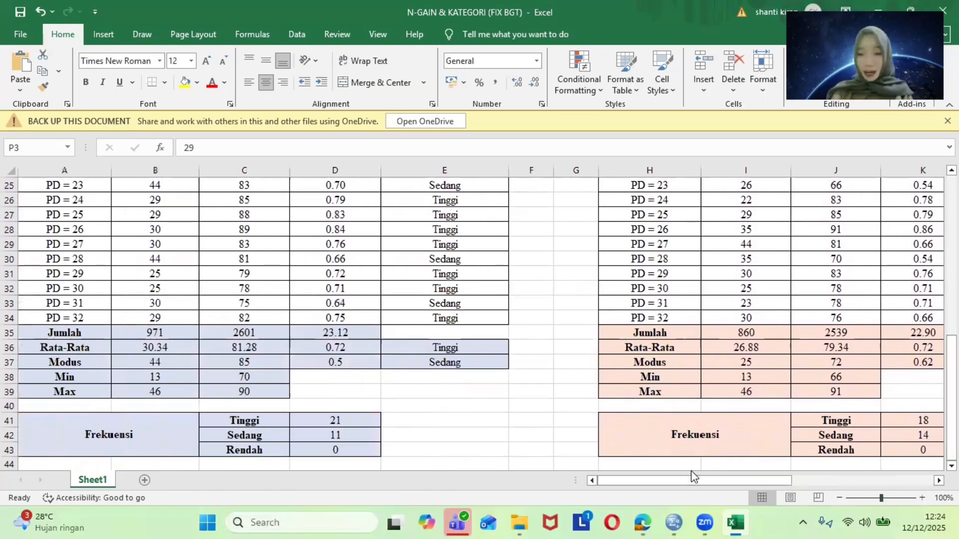
Step: Switch to the Canva presentation in the browser and review the slides from Uji Statistik through Hasil Perhitungan N-Gain
mouse_move(647, 522)
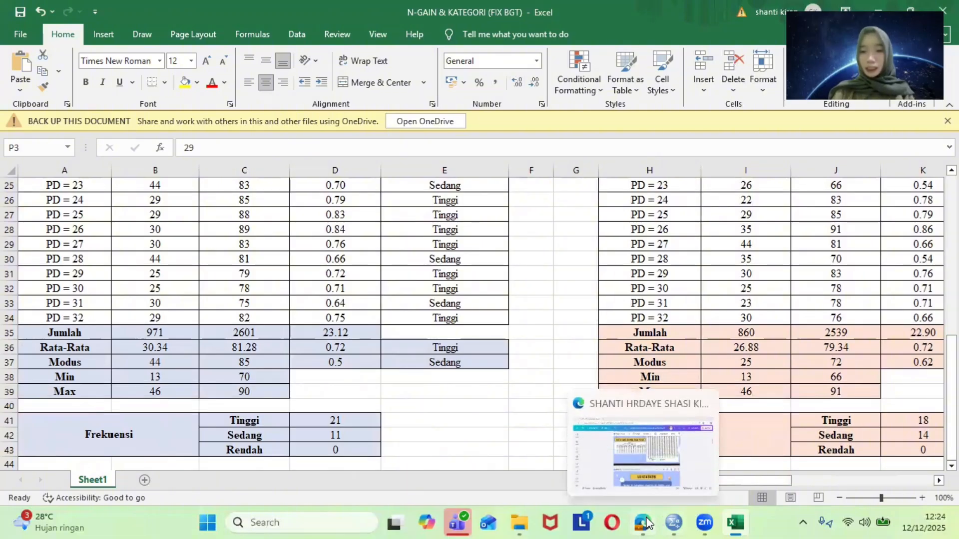
click(654, 457)
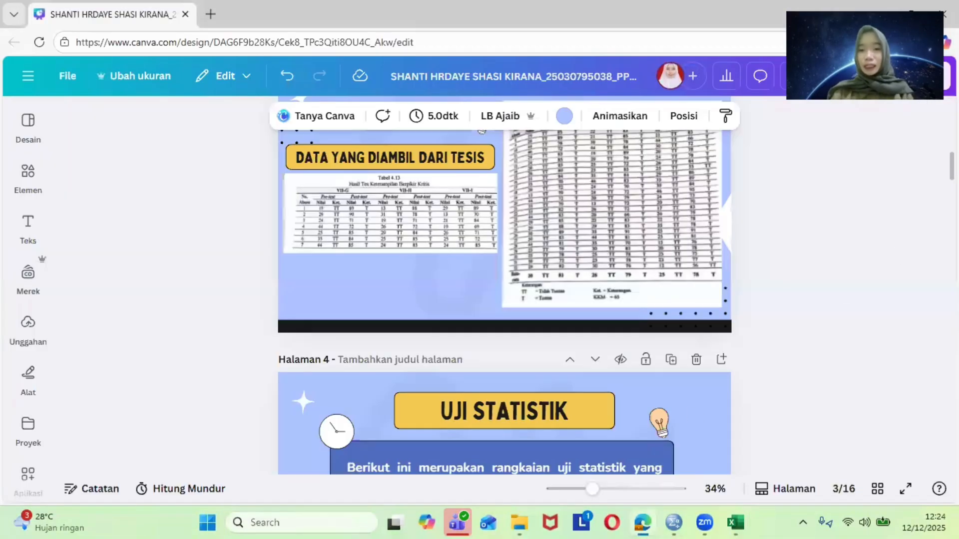
scroll(603, 289, down, 4)
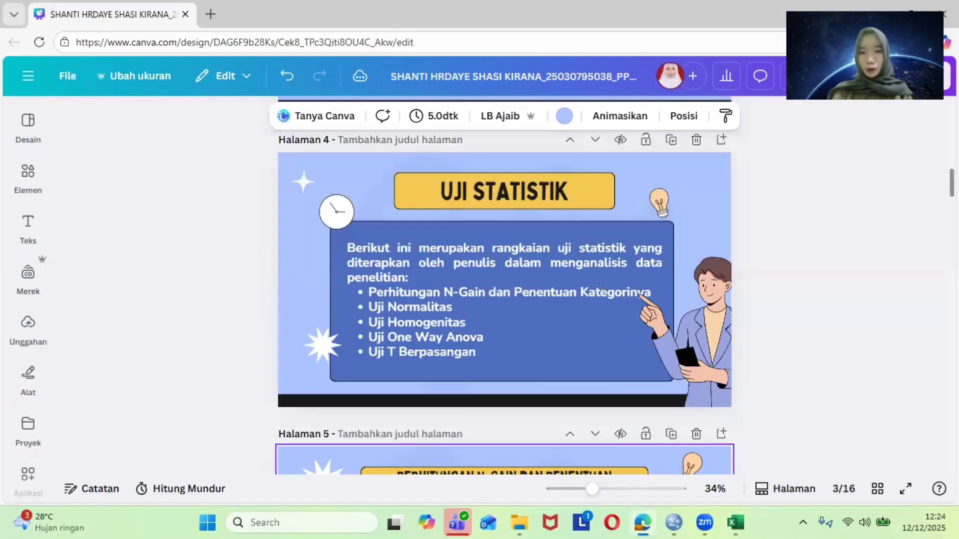
scroll(603, 289, down, 1)
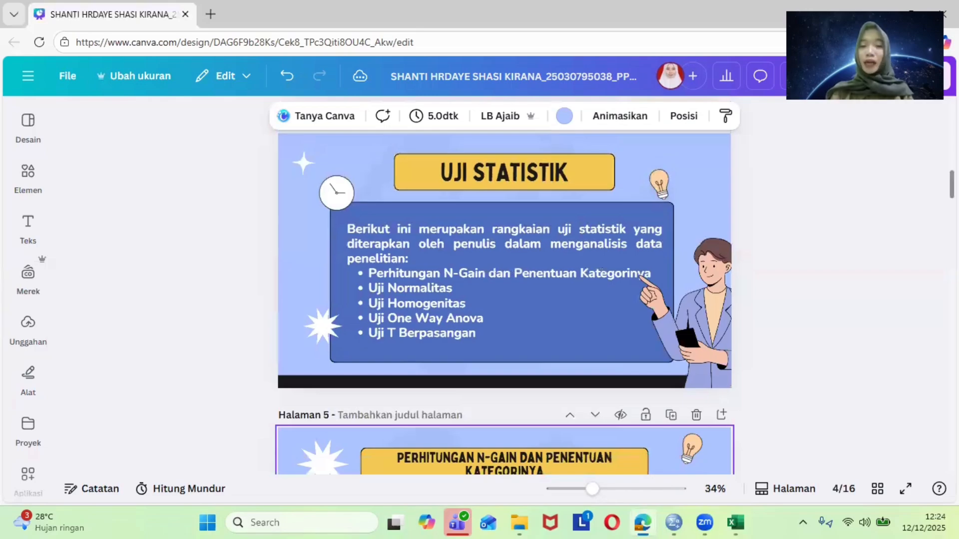
scroll(603, 270, down, 12)
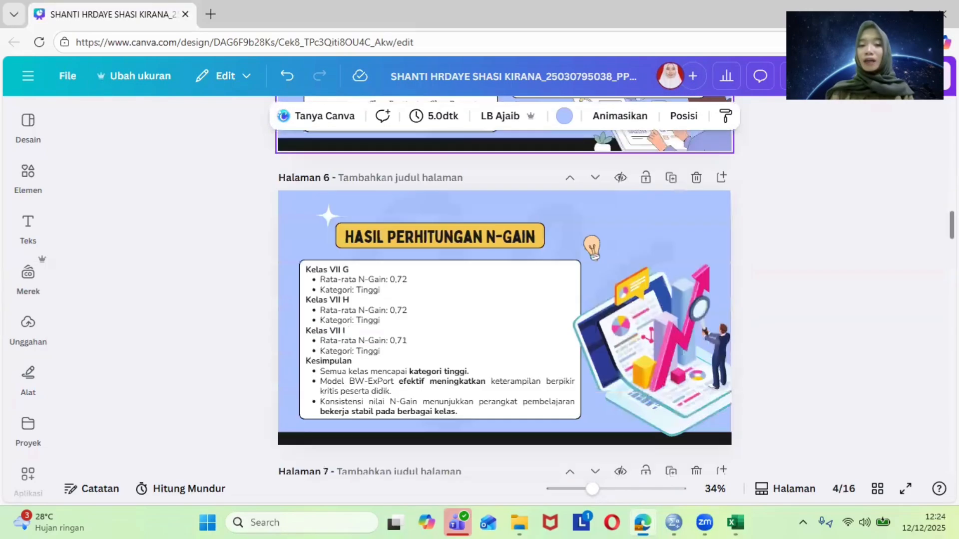
scroll(505, 285, up, 1)
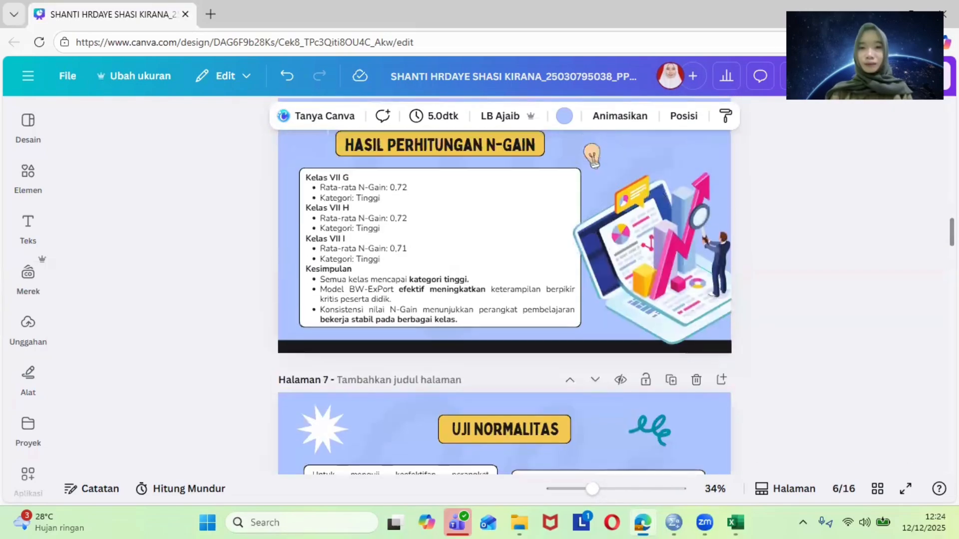
scroll(674, 208, up, 2)
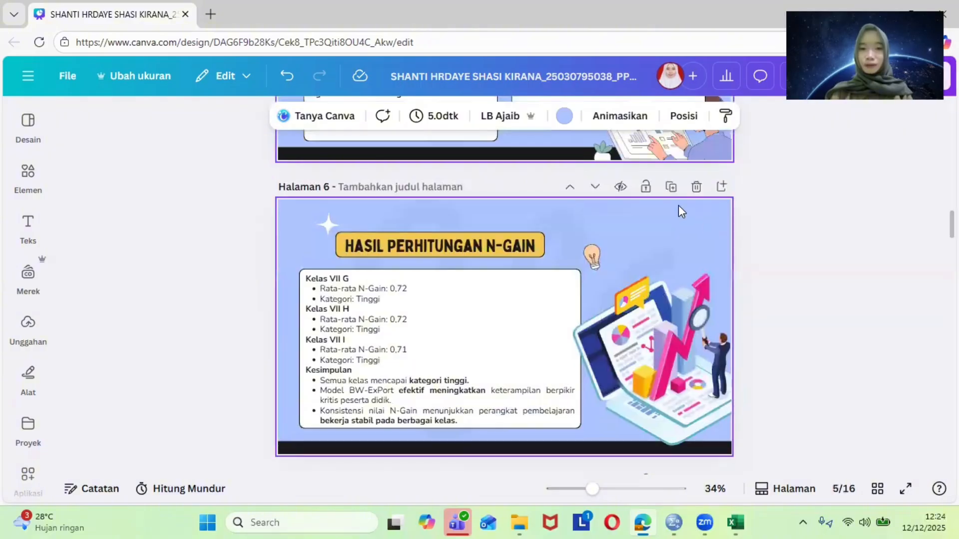
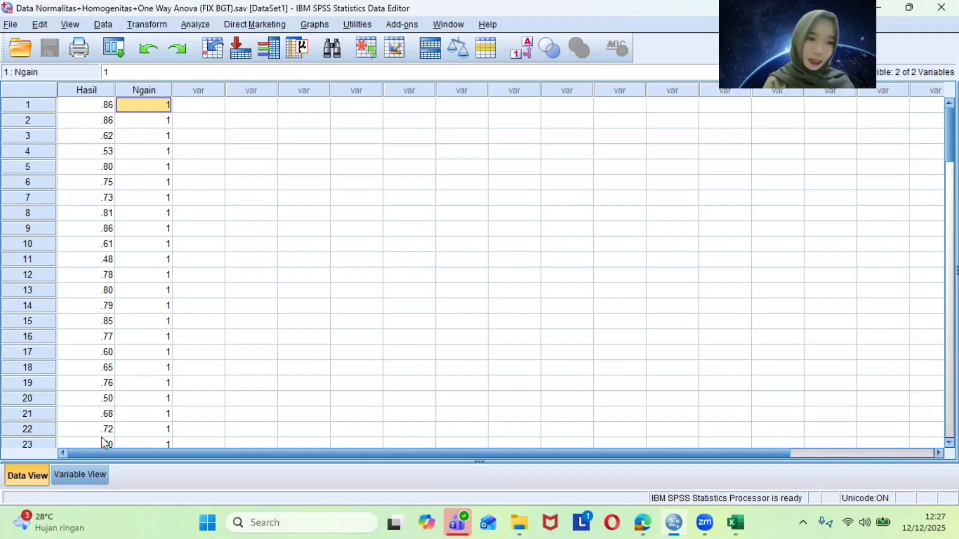
Step: Review the Hasil variable's name, decimals and label in the SPSS variable definitions
click(93, 474)
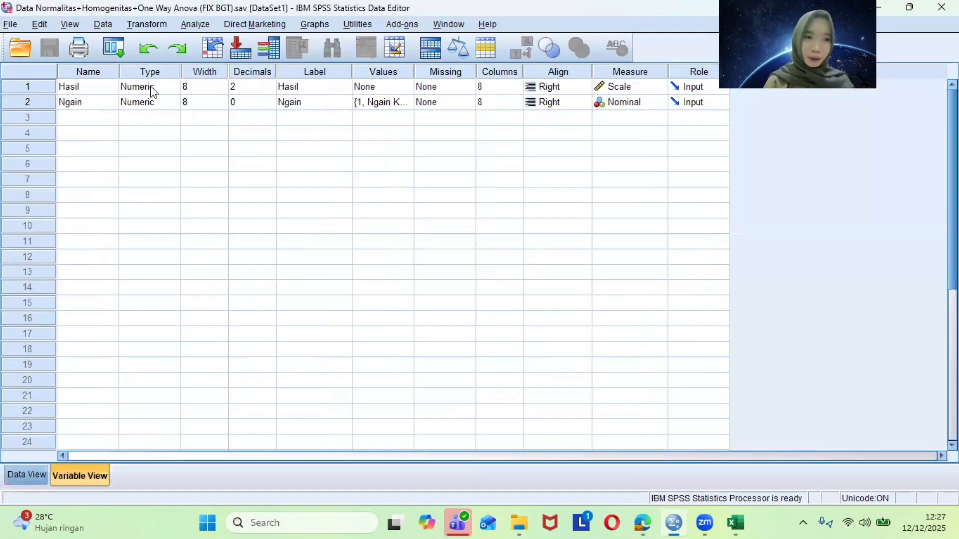
click(107, 89)
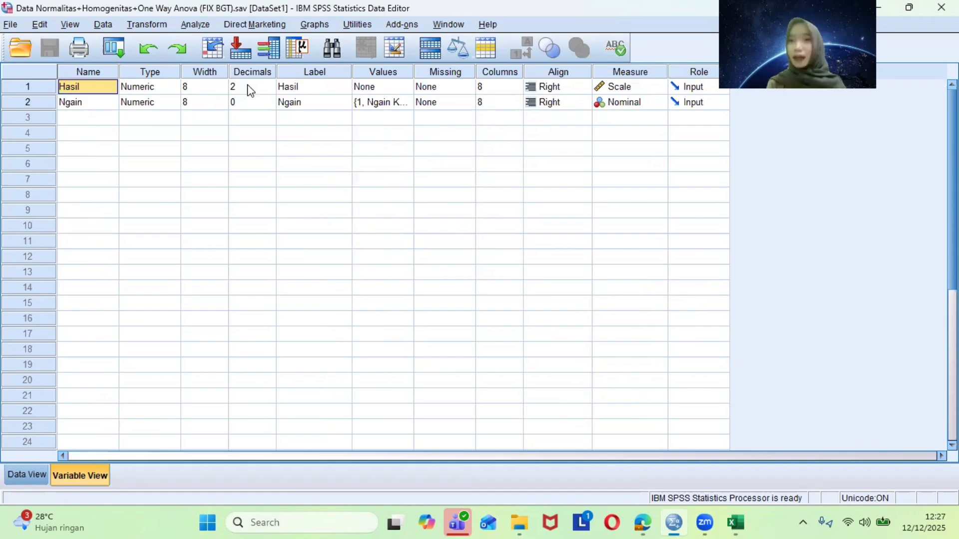
click(265, 87)
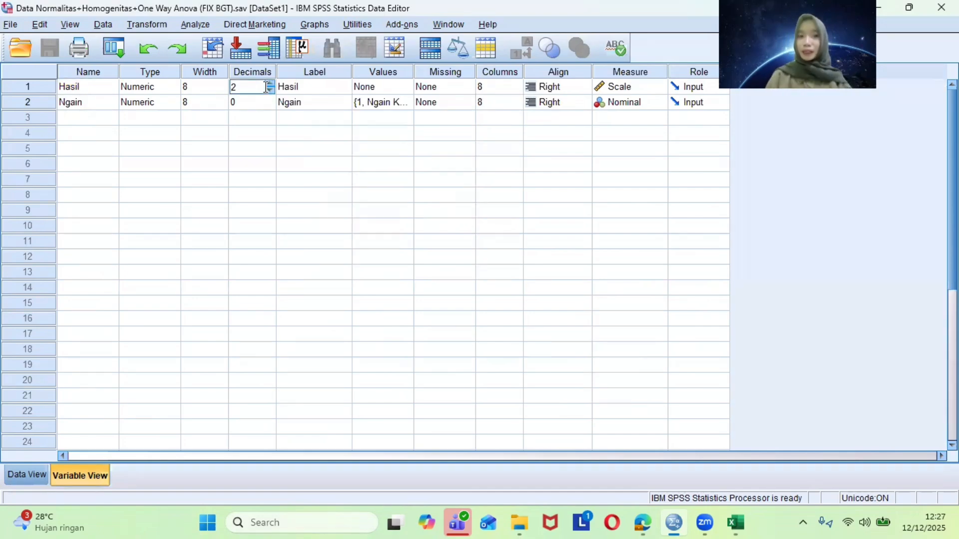
click(291, 91)
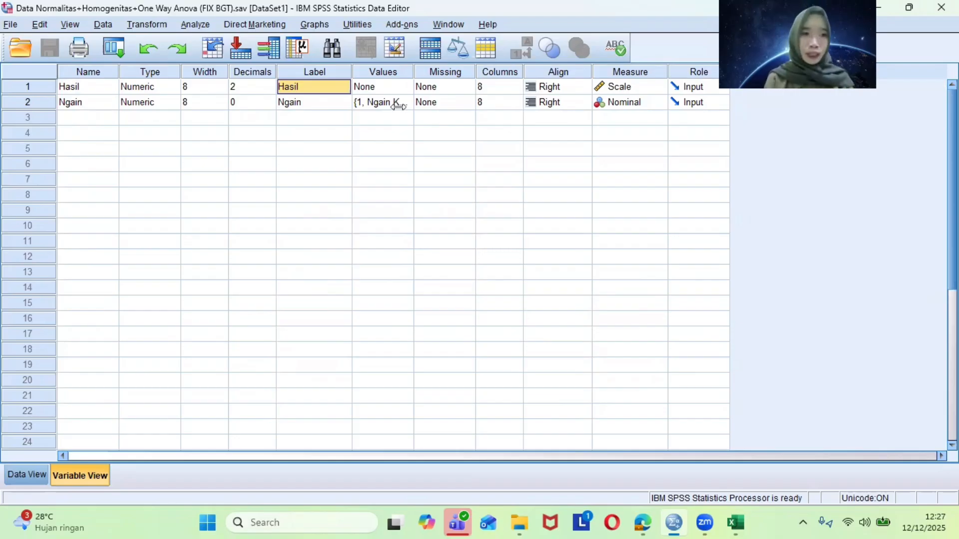
Step: Review the Ngain variable's value labels for classes VII G, VII H and VII I, and keep its measure as Nominal
click(72, 107)
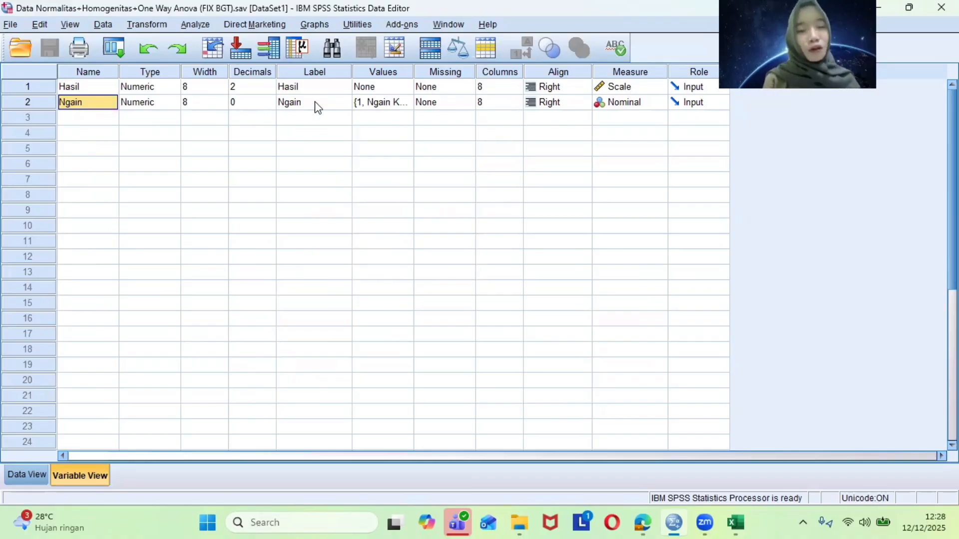
click(370, 106)
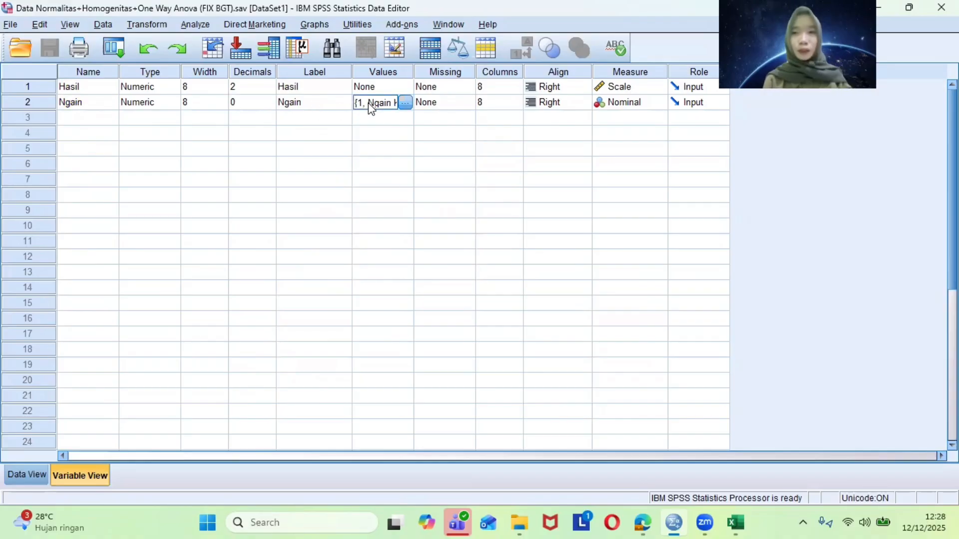
click(406, 102)
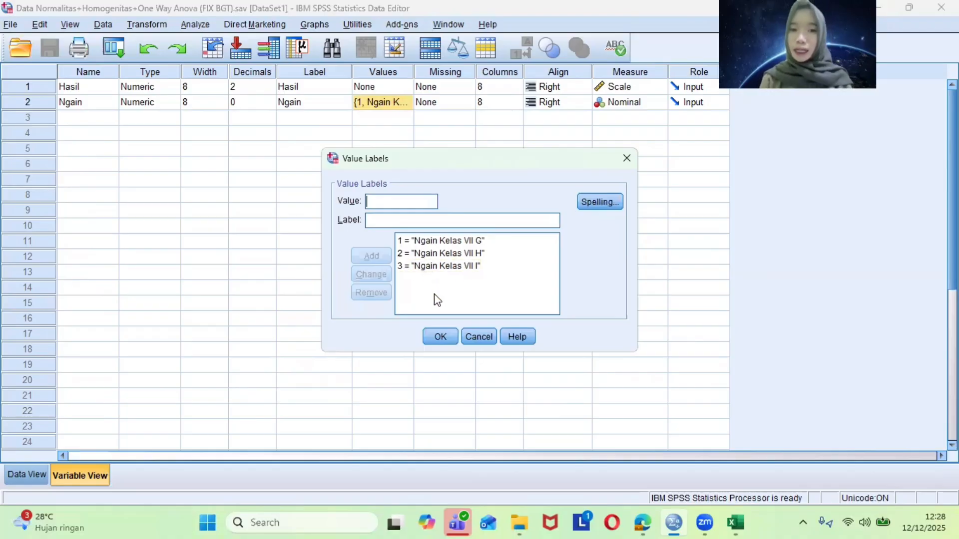
click(439, 336)
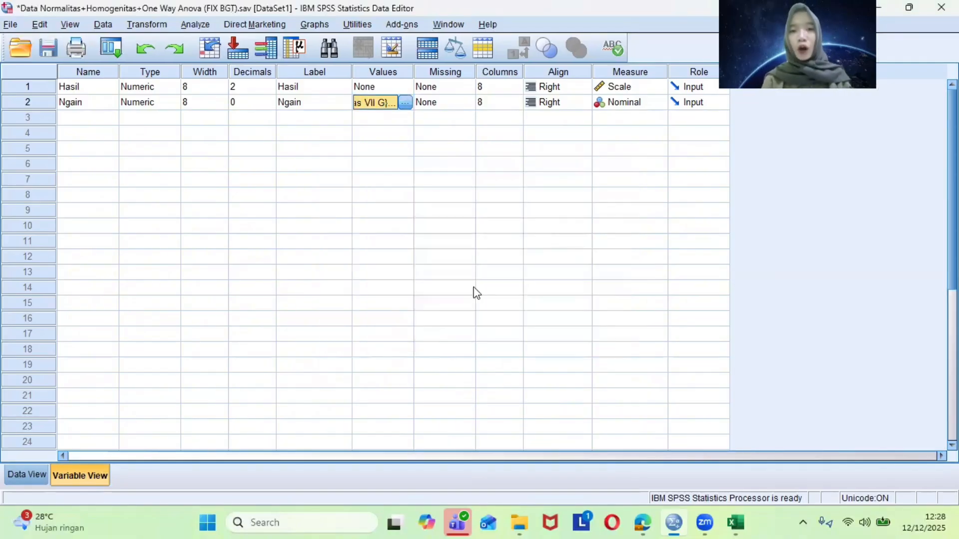
click(613, 107)
click(621, 146)
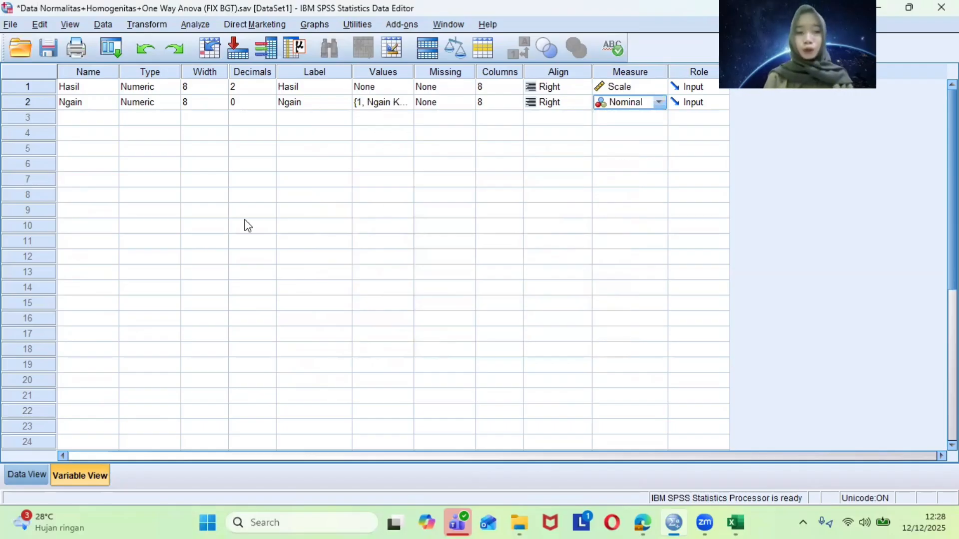
Step: Look through the Hasil scores and Ngain class codes across all data rows, and recheck the variable definitions
click(43, 482)
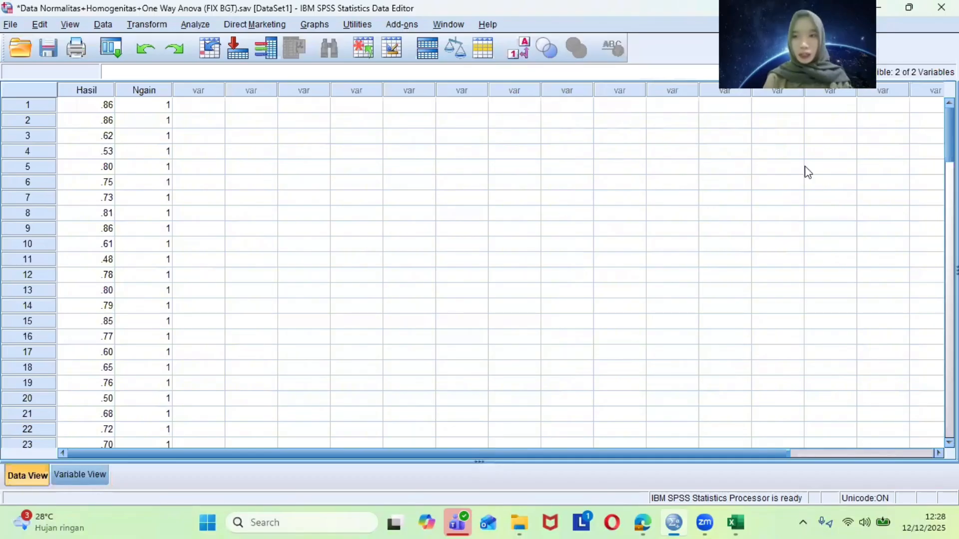
scroll(479, 274, down, 10)
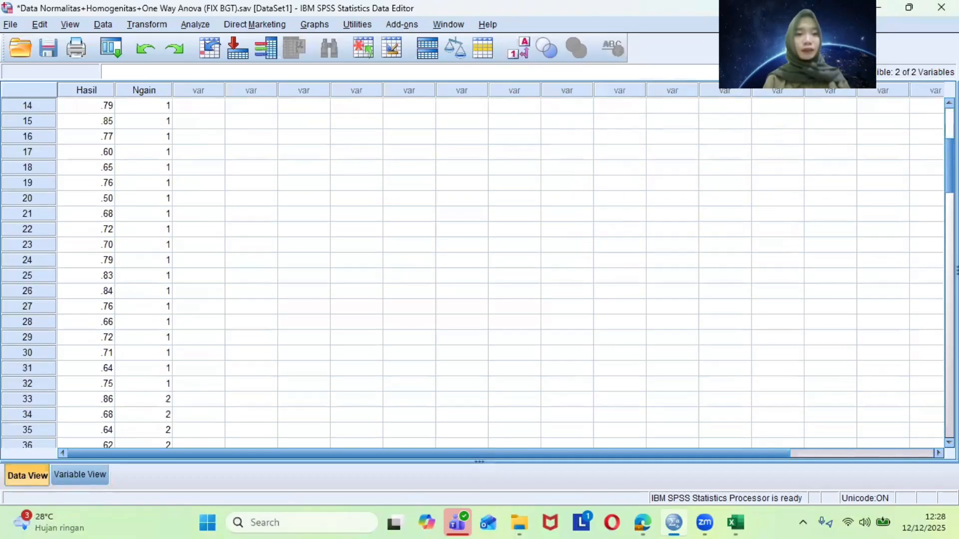
scroll(903, 314, down, 15)
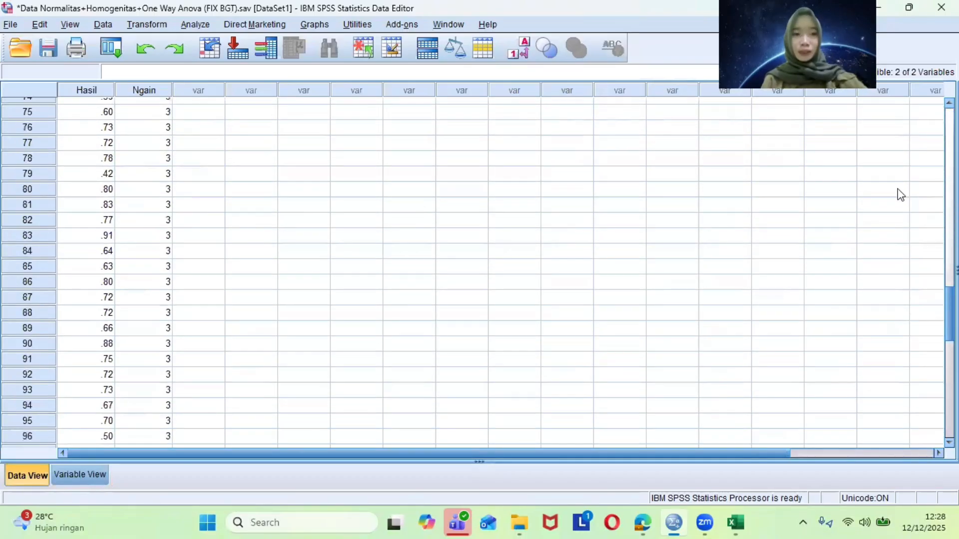
scroll(899, 195, up, 20)
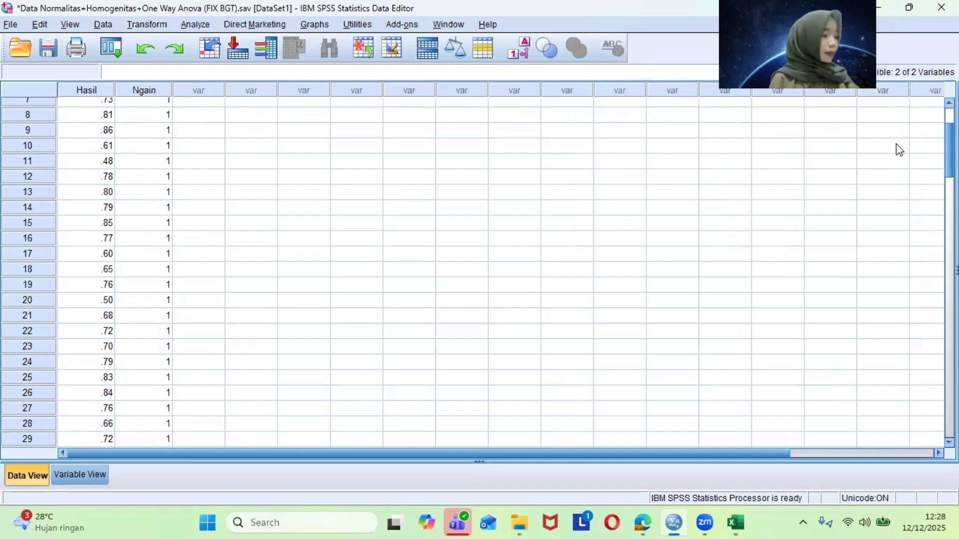
scroll(899, 150, down, 2)
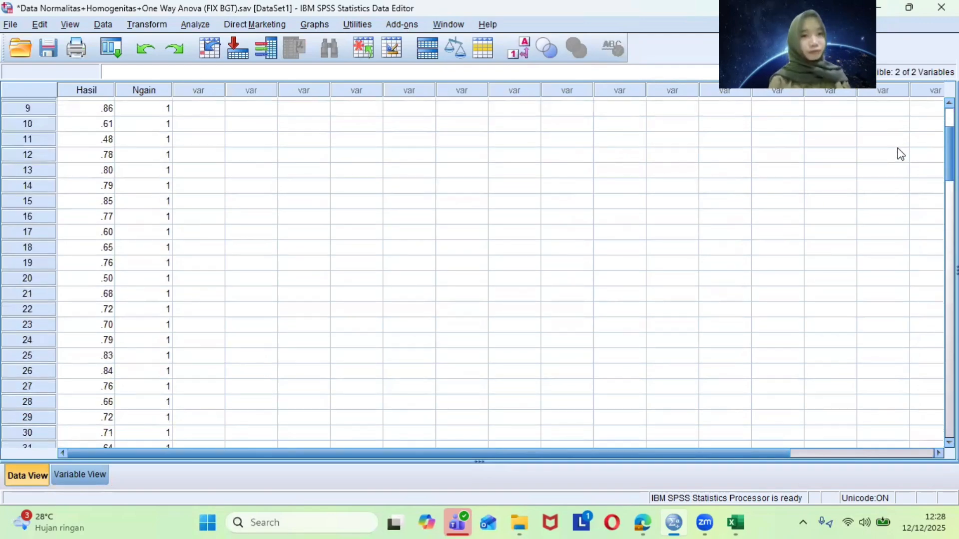
scroll(899, 153, up, 1)
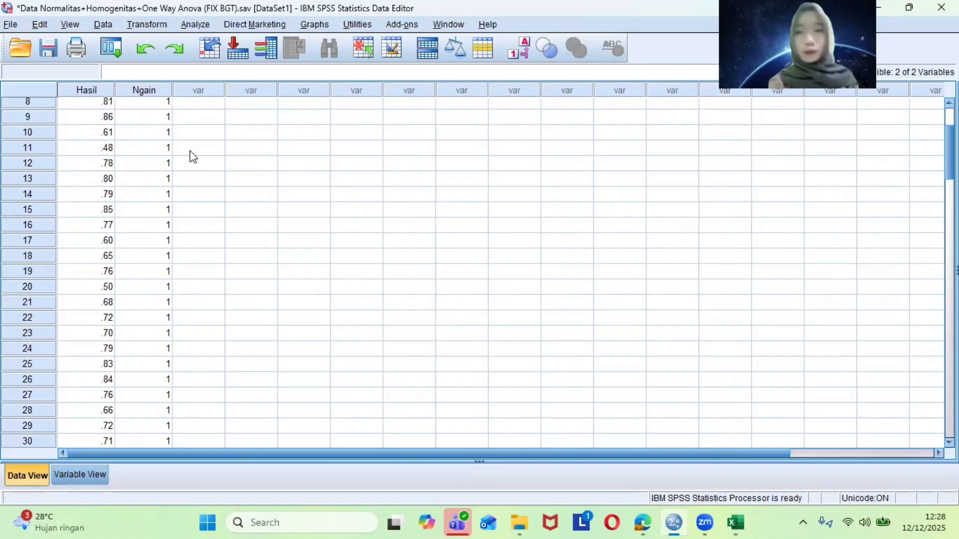
click(88, 477)
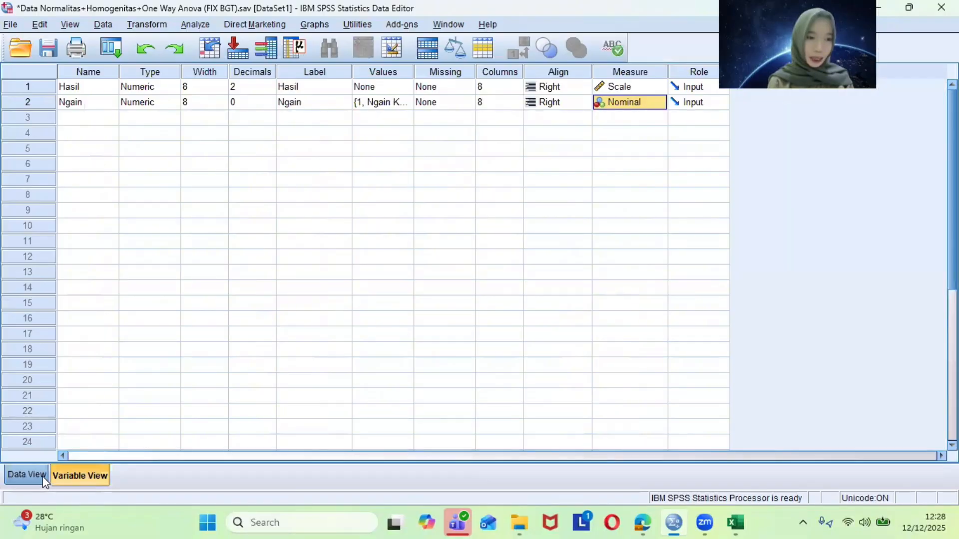
click(27, 475)
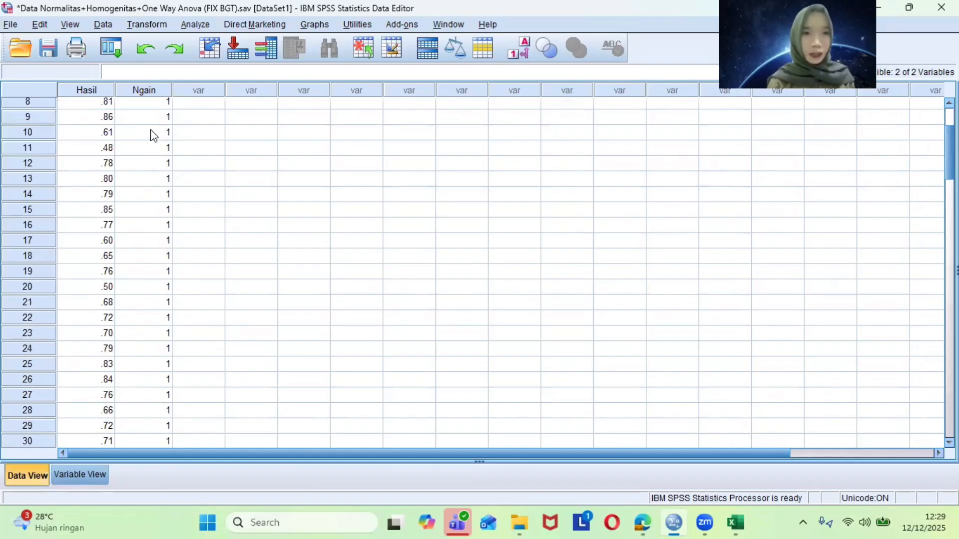
Step: Set up an Explore analysis with Hasil as the dependent variable and Ngain as the factor
key(alt+a)
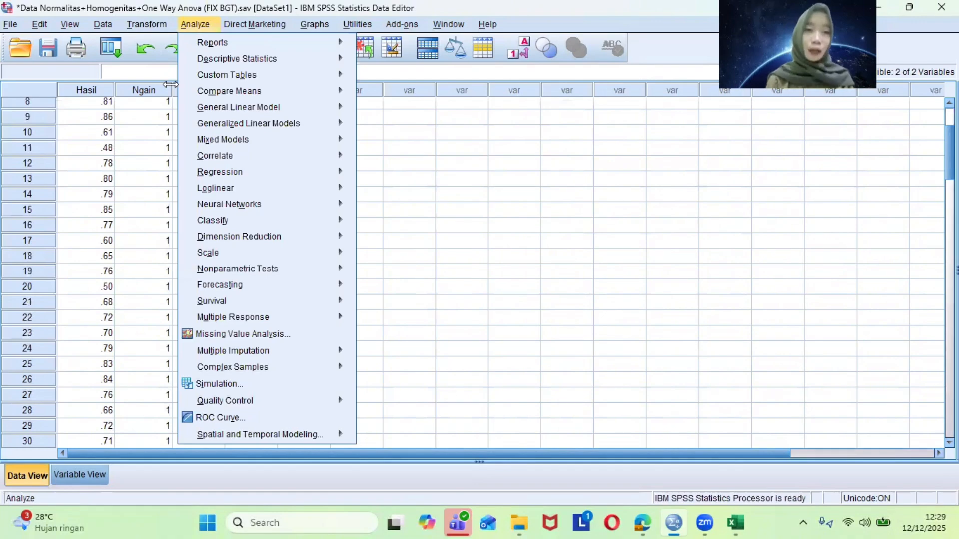
mouse_move(245, 75)
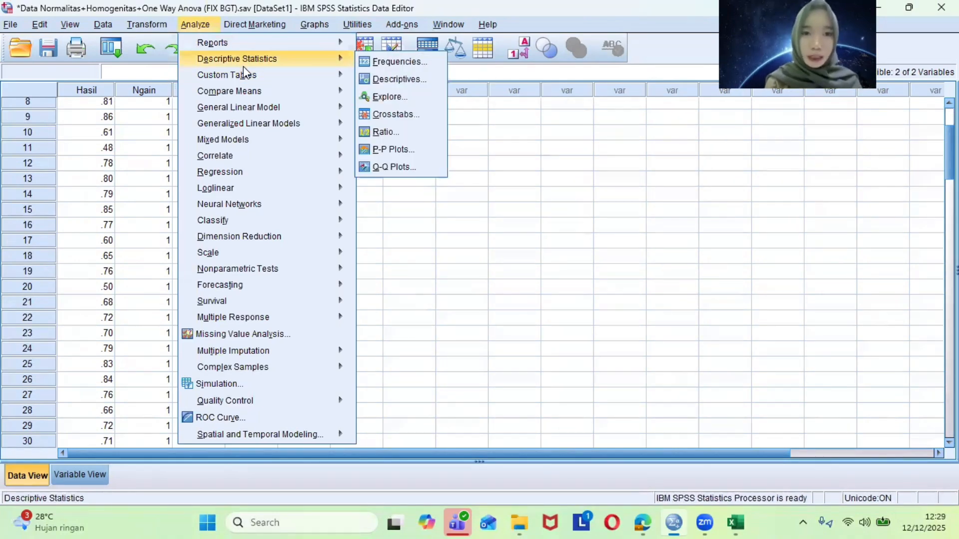
click(387, 98)
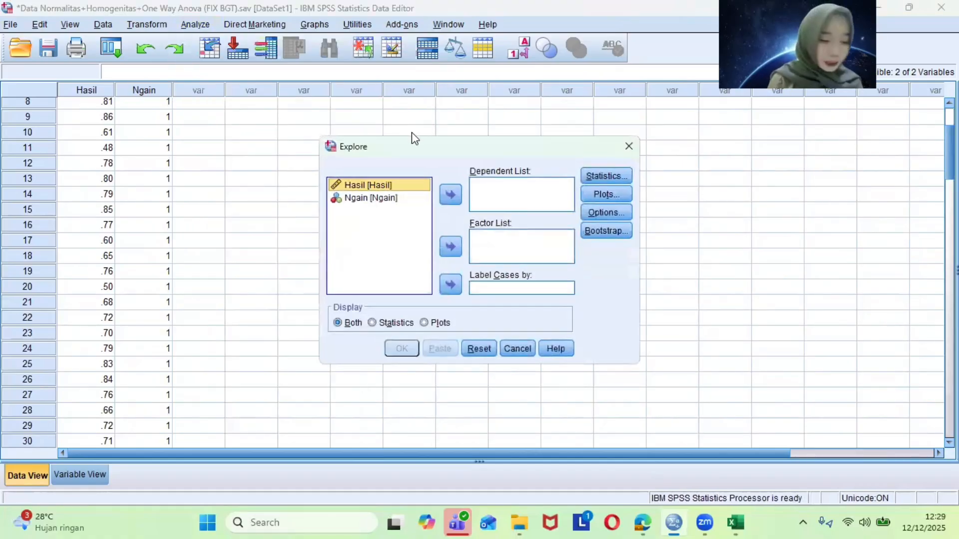
click(388, 183)
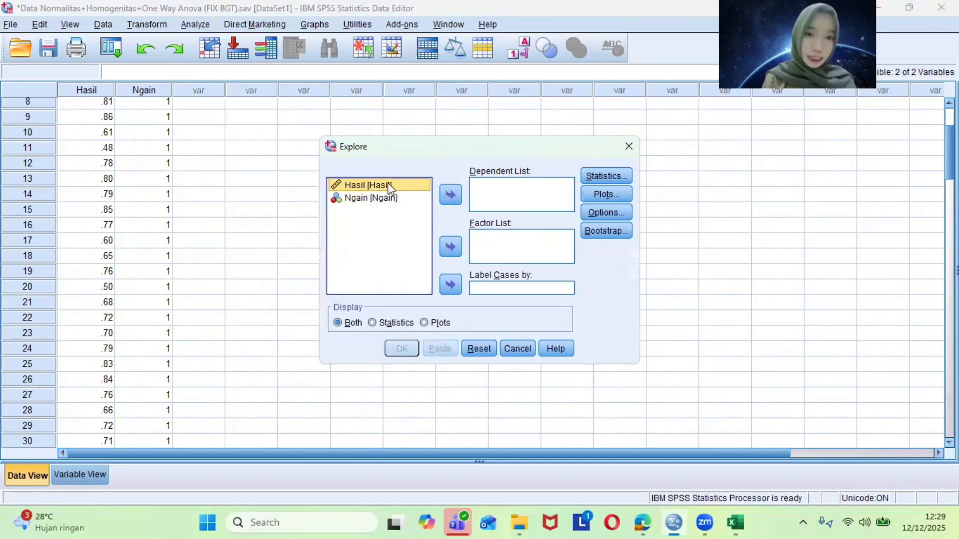
click(451, 196)
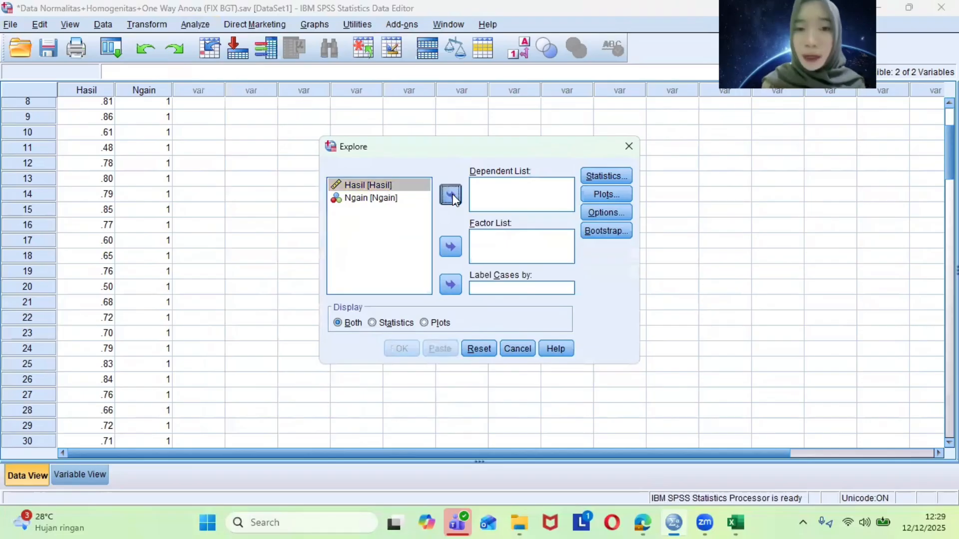
click(411, 190)
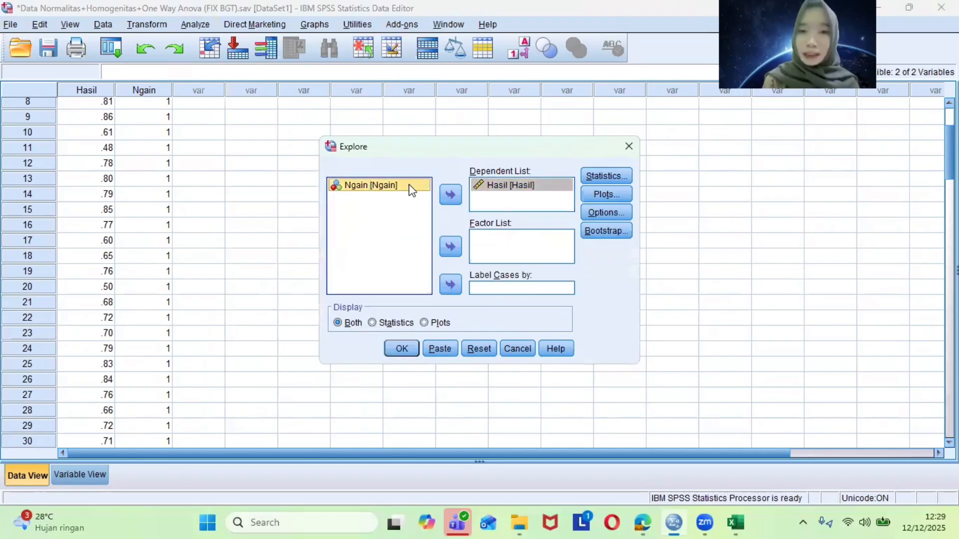
click(450, 248)
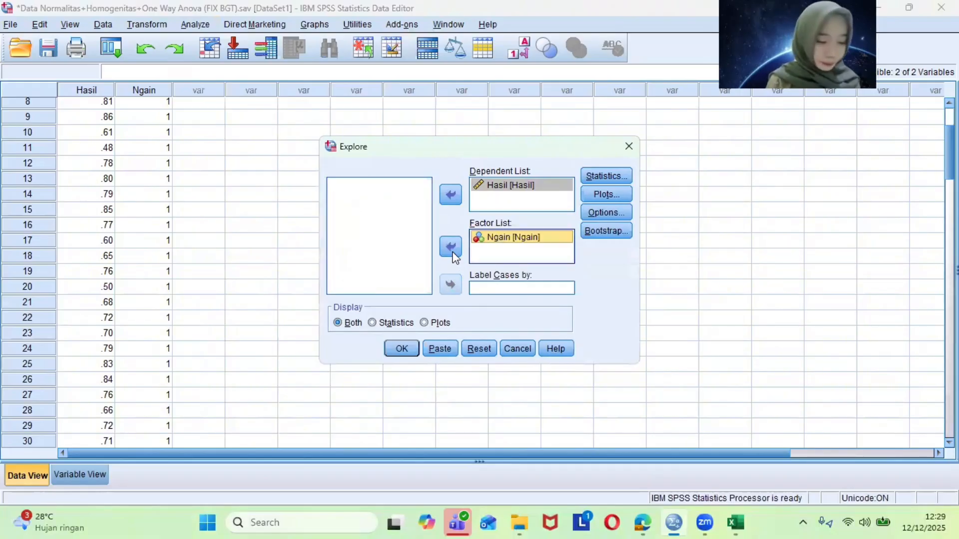
Step: Enable normality plots with tests for the Explore analysis and run it
click(605, 195)
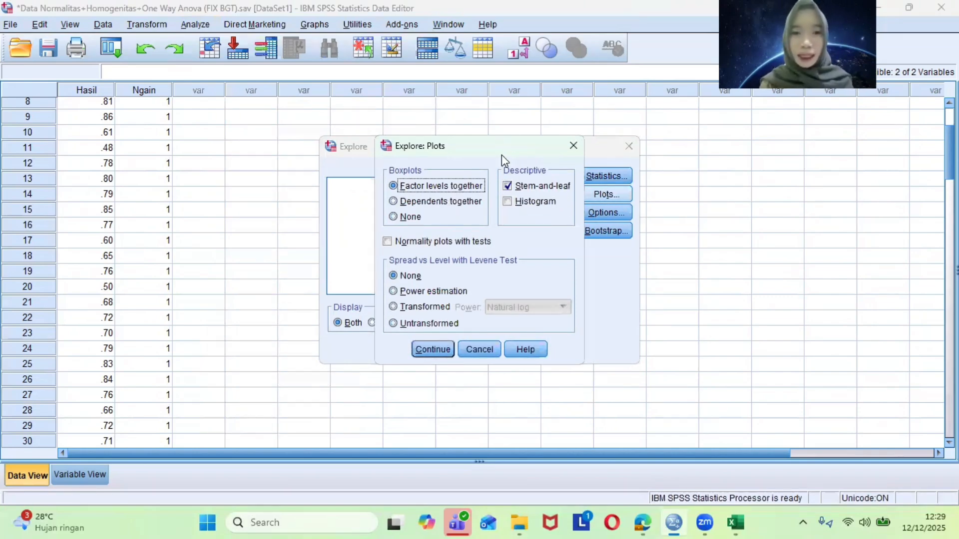
click(453, 242)
click(432, 349)
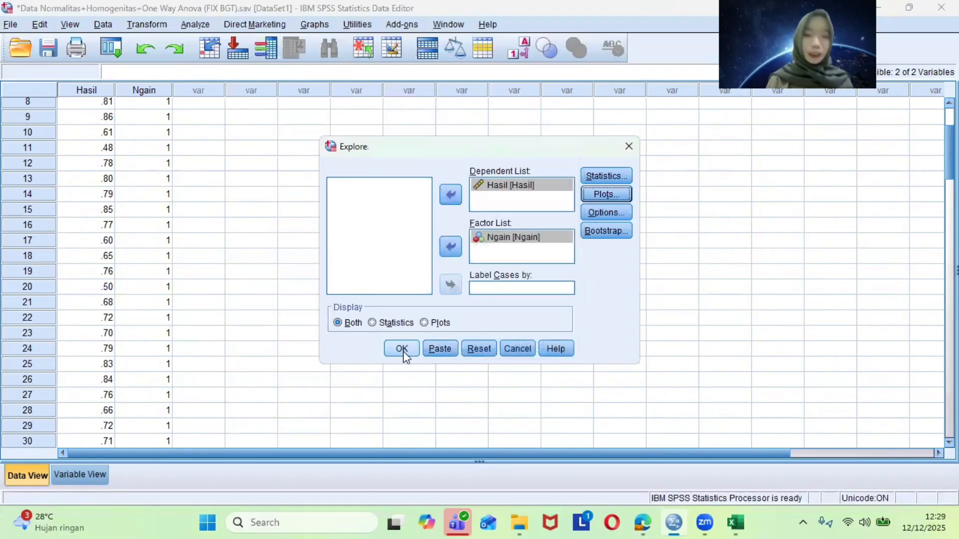
click(402, 349)
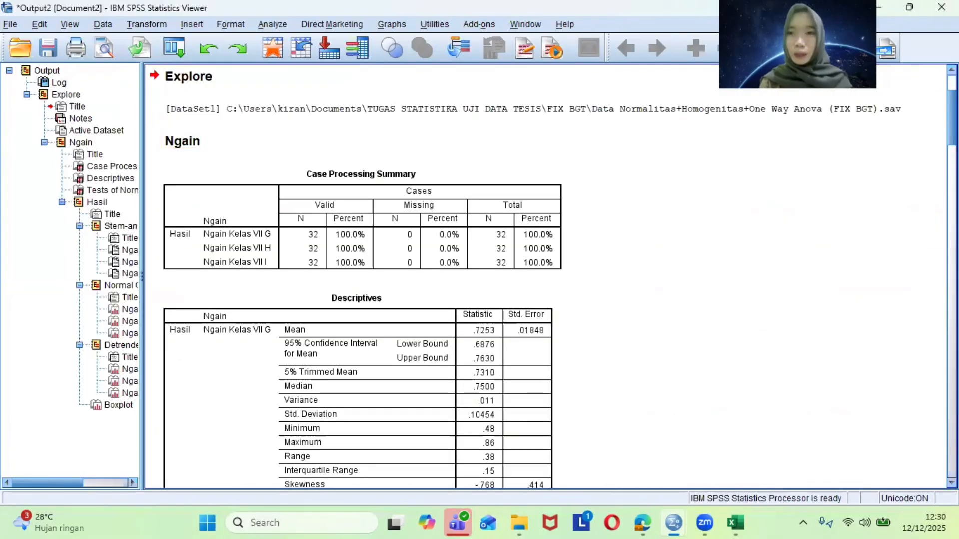
Step: Review the Explore output from the Case Processing Summary and Descriptives to the Tests of Normality table
scroll(545, 276, up, 5)
scroll(545, 277, down, 3)
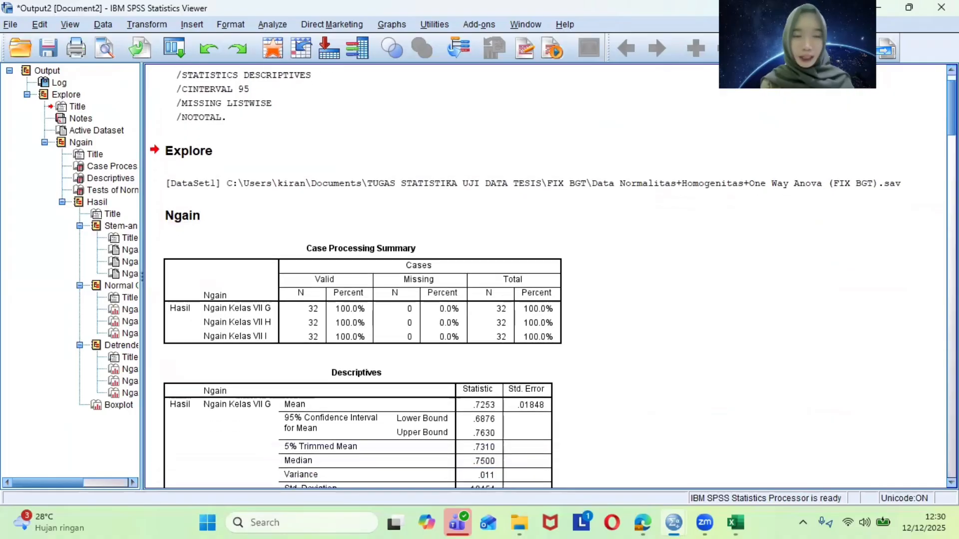
scroll(549, 276, up, 3)
scroll(549, 277, down, 12)
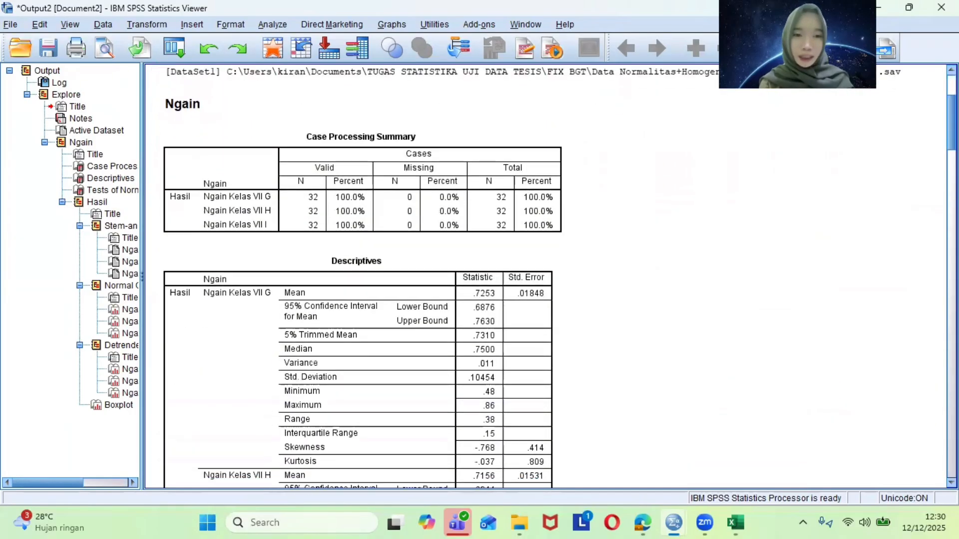
scroll(538, 215, down, 10)
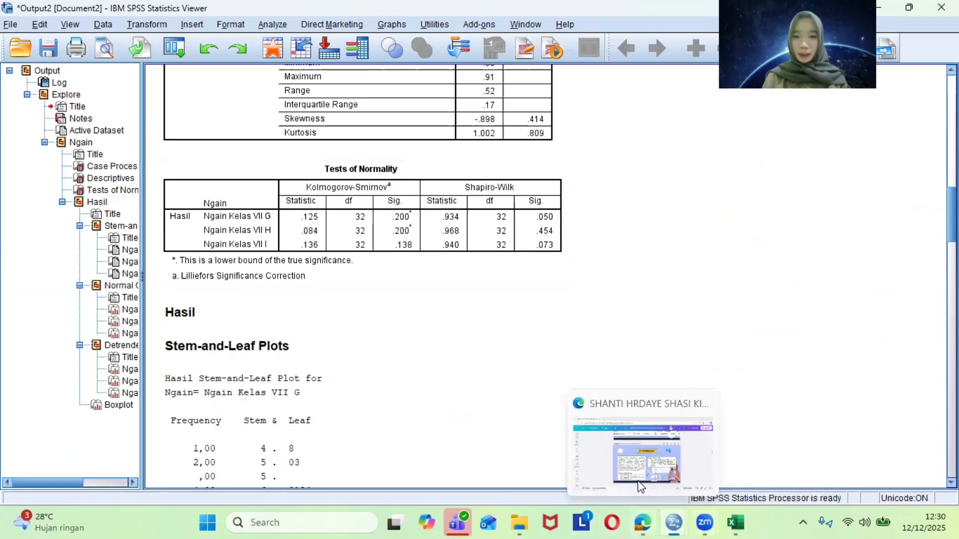
Step: Switch to the Canva presentation in the browser and review the Uji Normalitas slide, continuing to Hasil Uji Normalitas
click(640, 482)
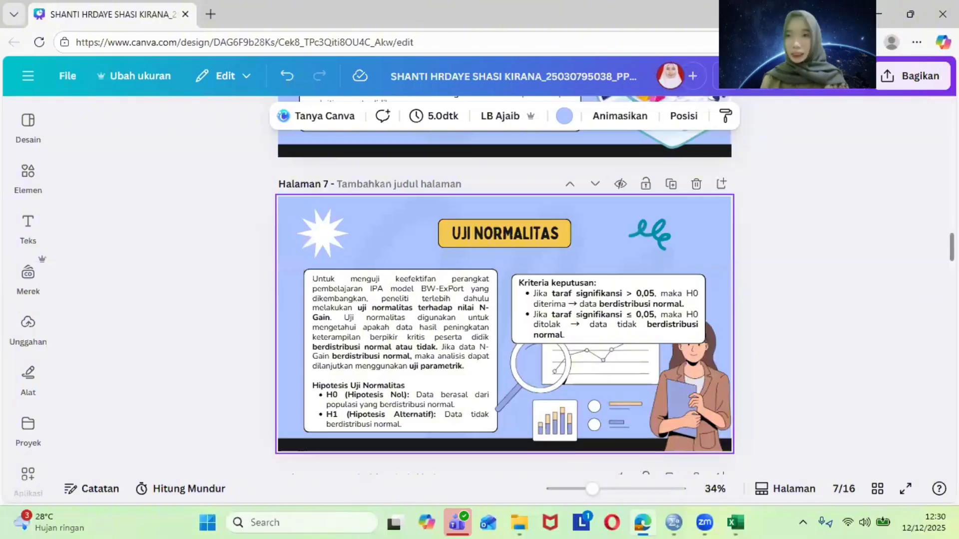
scroll(504, 302, down, 3)
scroll(711, 195, down, 4)
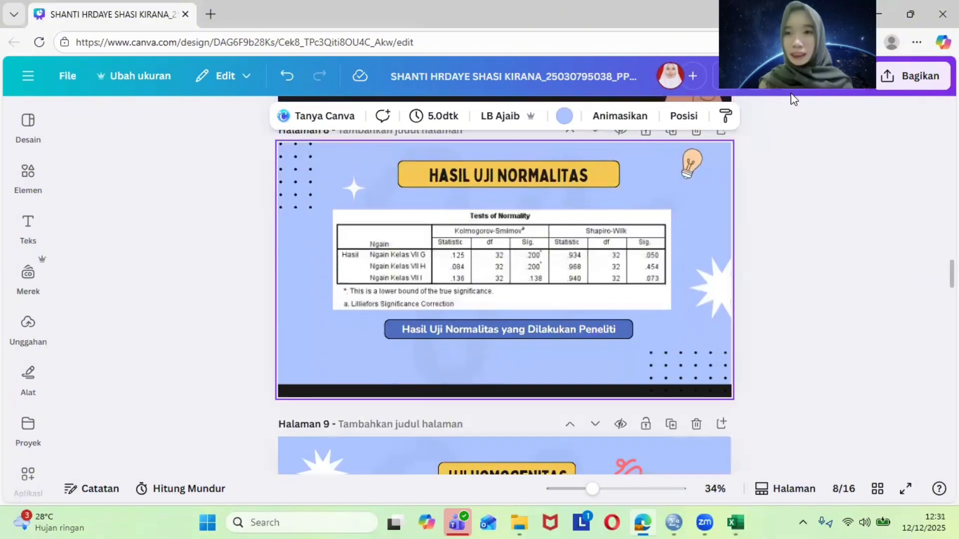
Step: Present the Hasil Uji Normalitas slide full screen, advance to Uji Homogenitas, and leave the presentation
drag(794, 100, 852, 104)
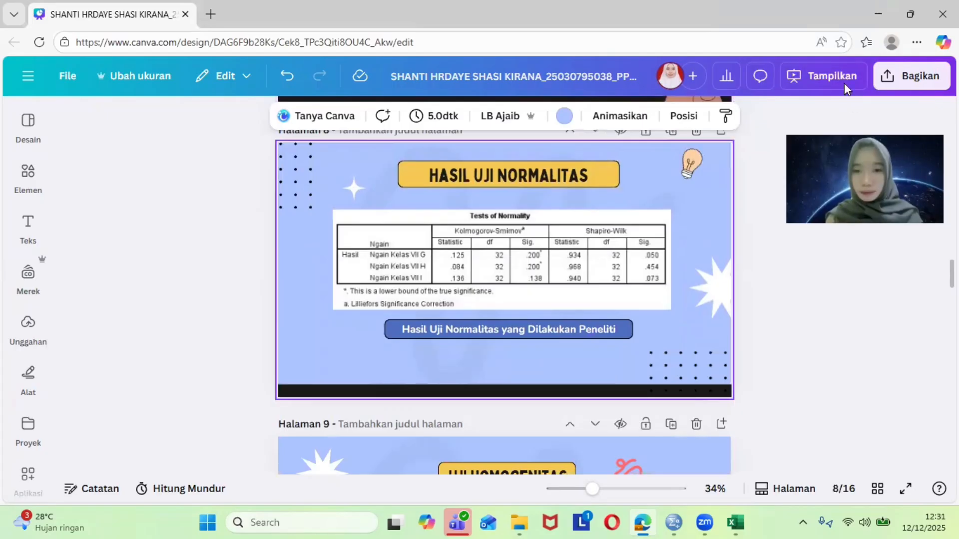
click(844, 83)
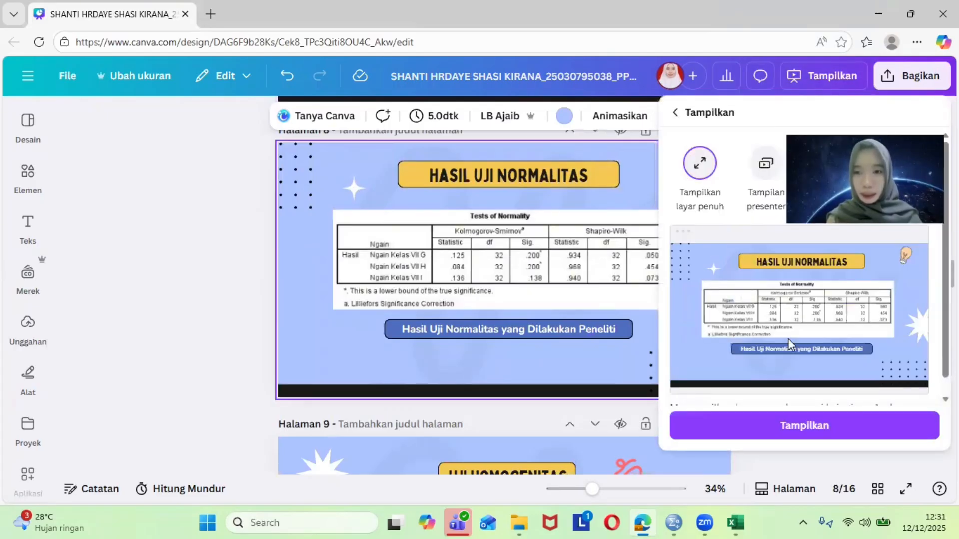
click(815, 427)
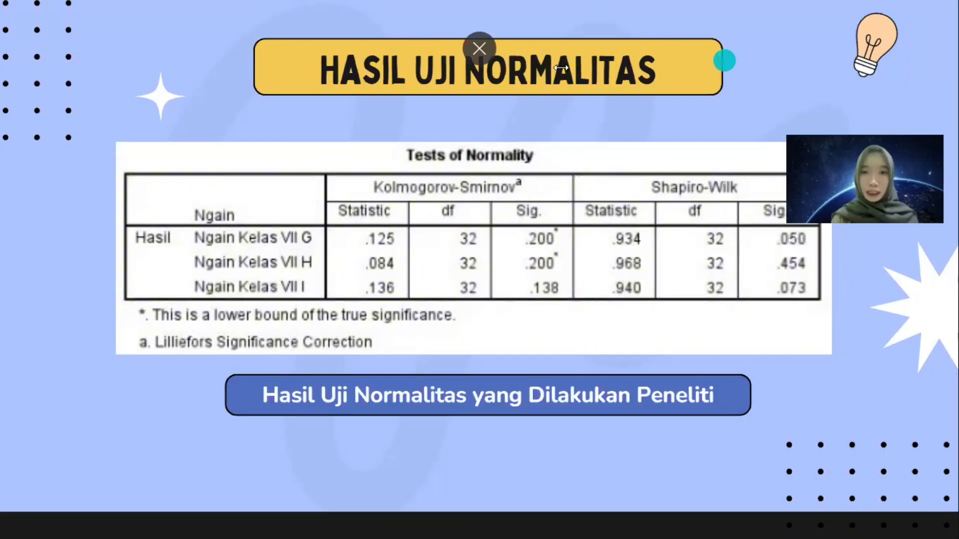
key(Right)
key(Escape)
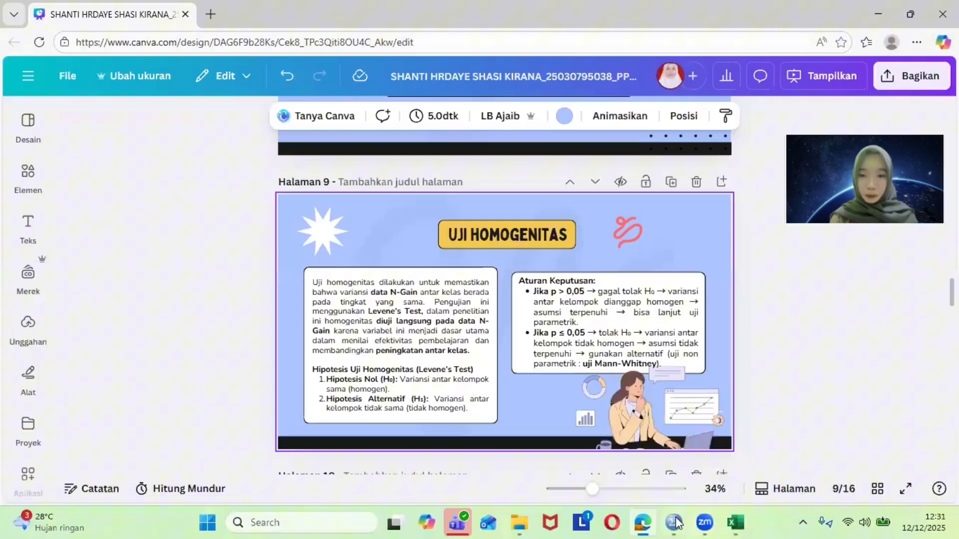
Step: Switch back to the SPSS output and examine the Kolmogorov-Smirnov and Shapiro-Wilk results in the Tests of Normality table
mouse_move(673, 523)
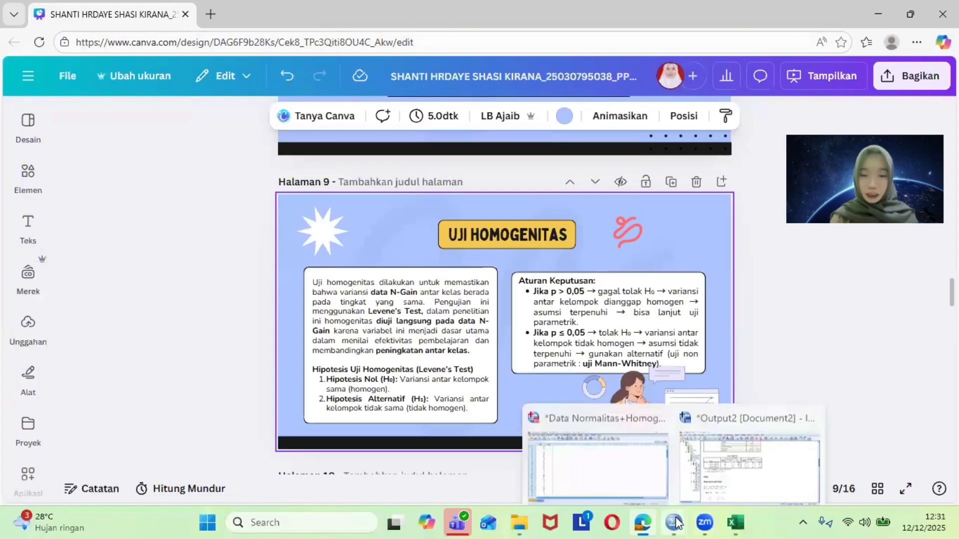
click(715, 487)
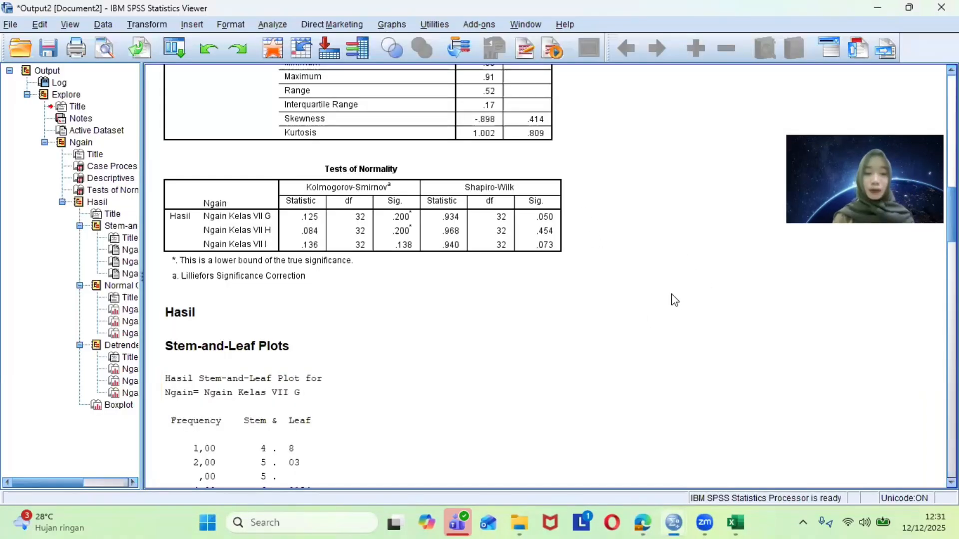
click(551, 226)
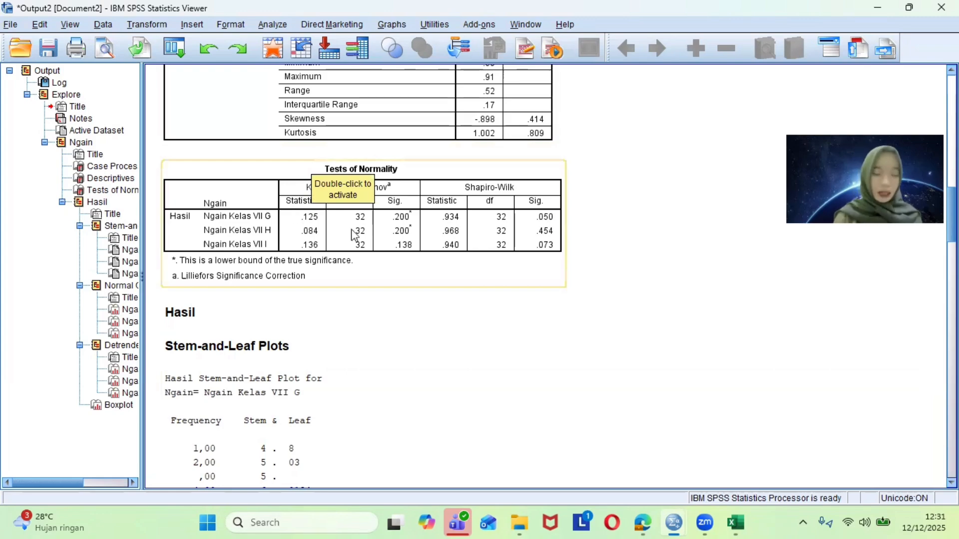
click(351, 287)
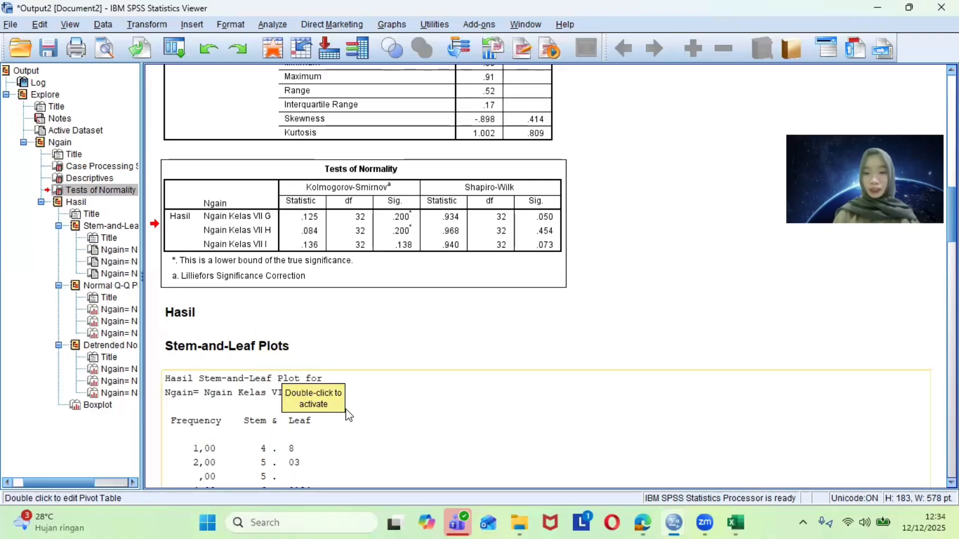
Step: Switch to the Canva presentation in the browser and present the Uji Homogenitas slide full screen
click(704, 522)
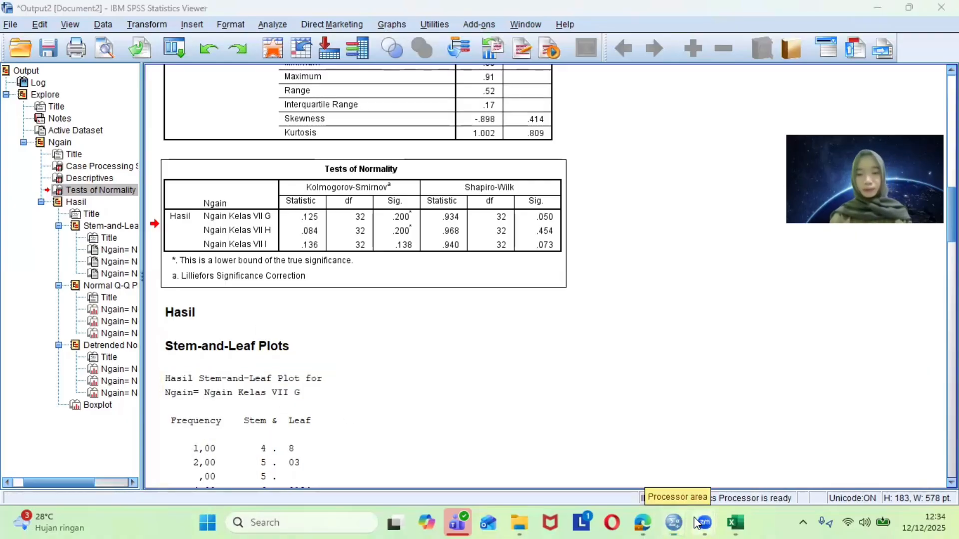
click(650, 519)
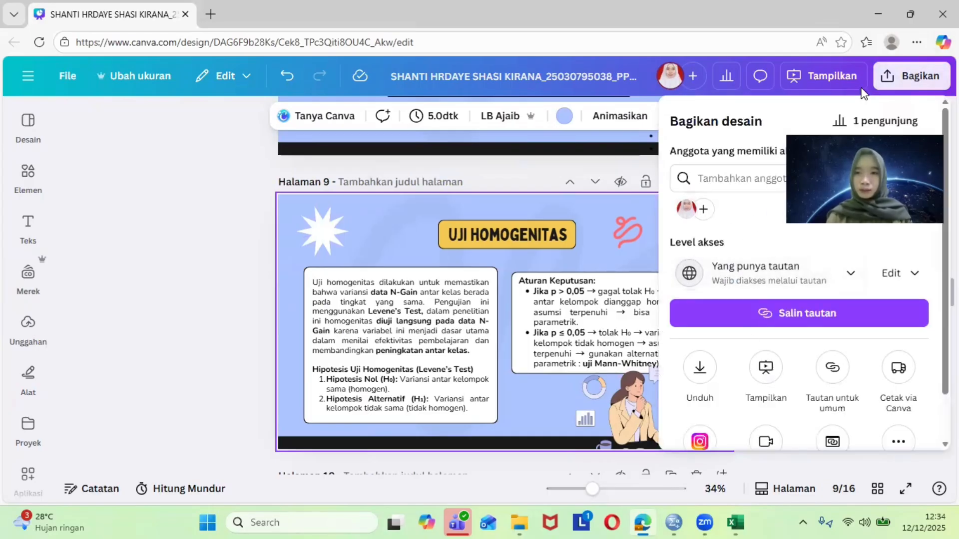
click(843, 85)
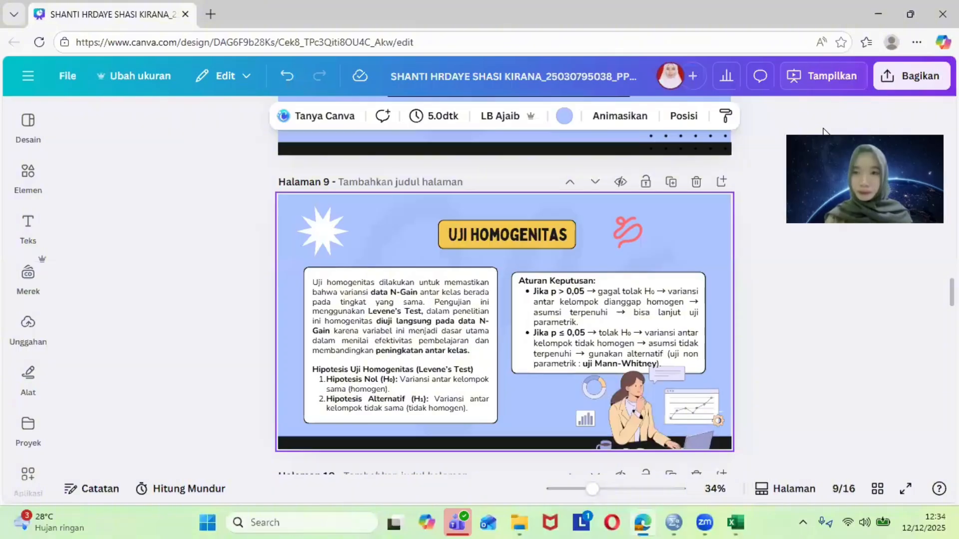
click(809, 74)
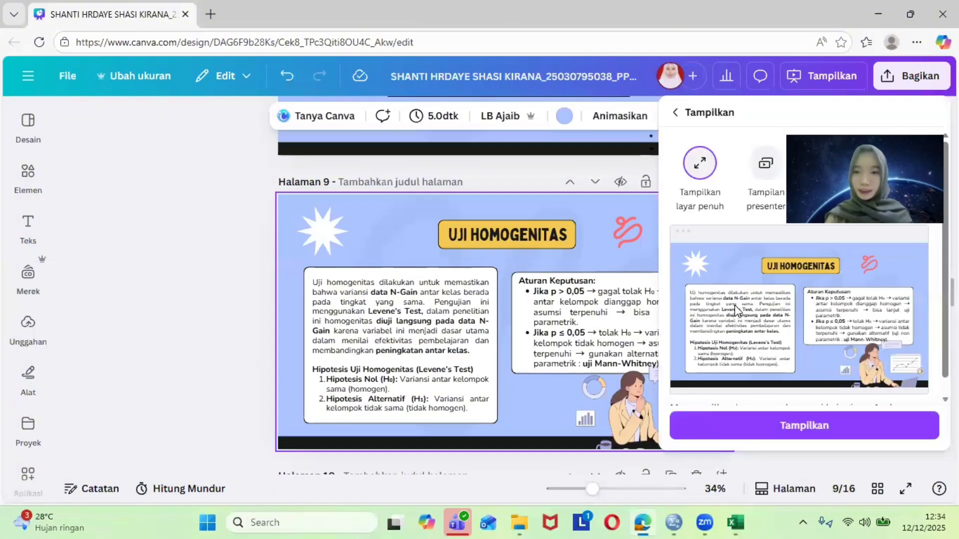
click(738, 426)
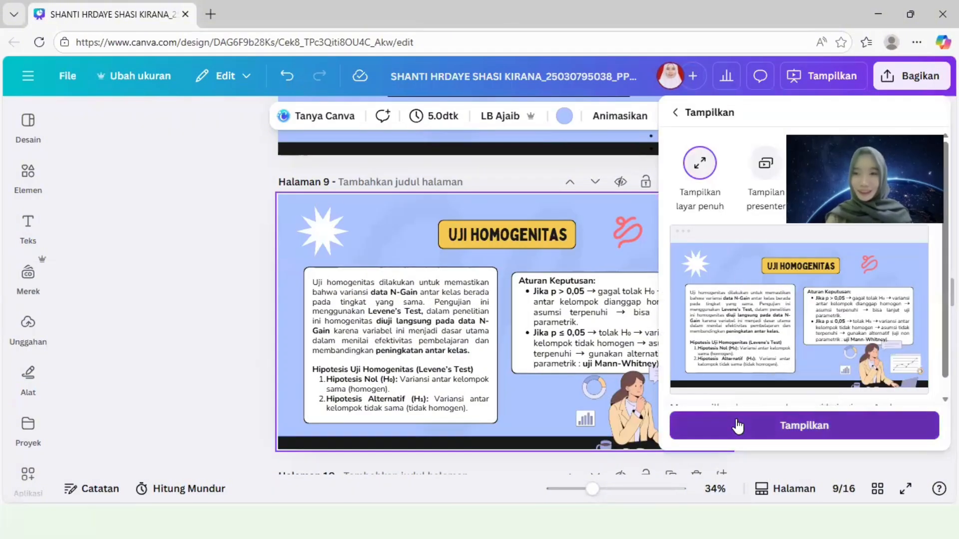
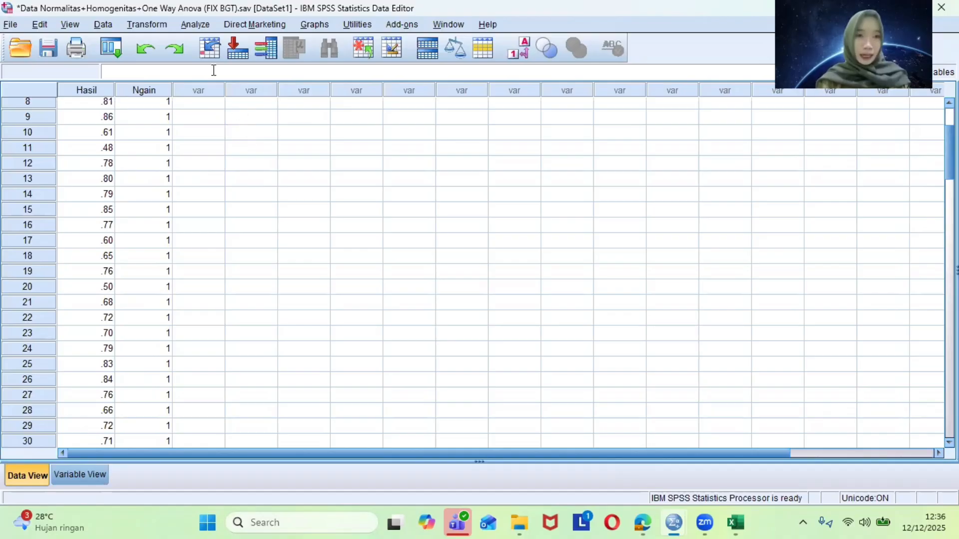
Step: Set up a One-Way ANOVA with Hasil as the dependent variable and Ngain as the factor
key(alt+a)
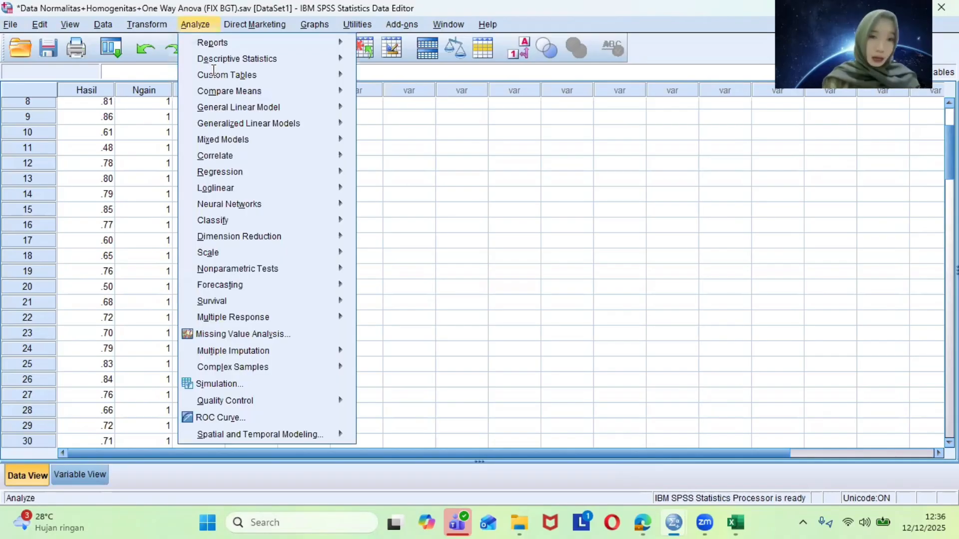
mouse_move(236, 93)
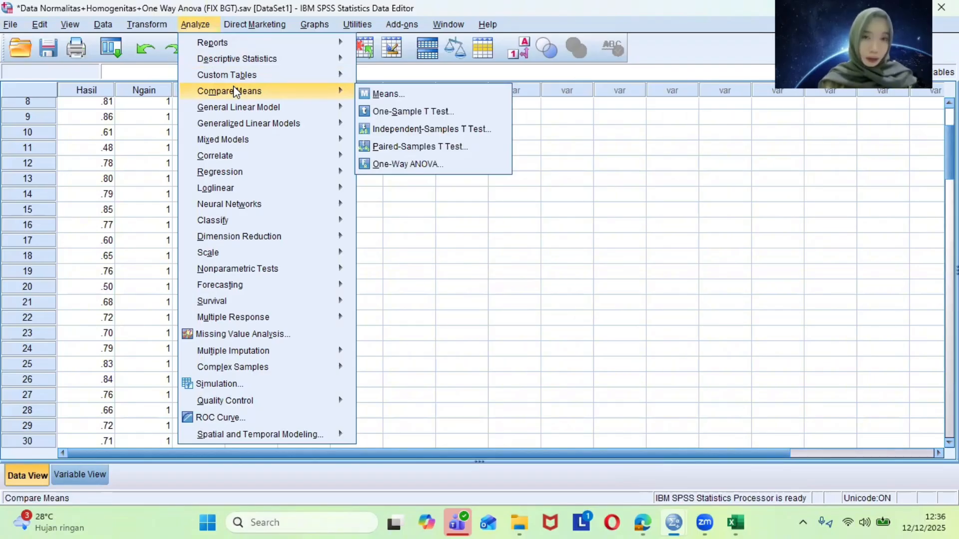
click(388, 163)
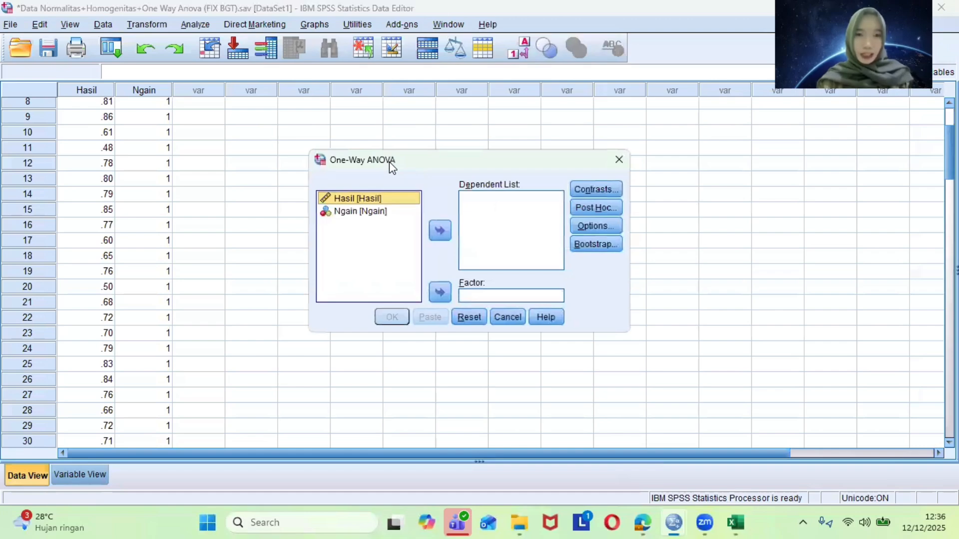
click(440, 231)
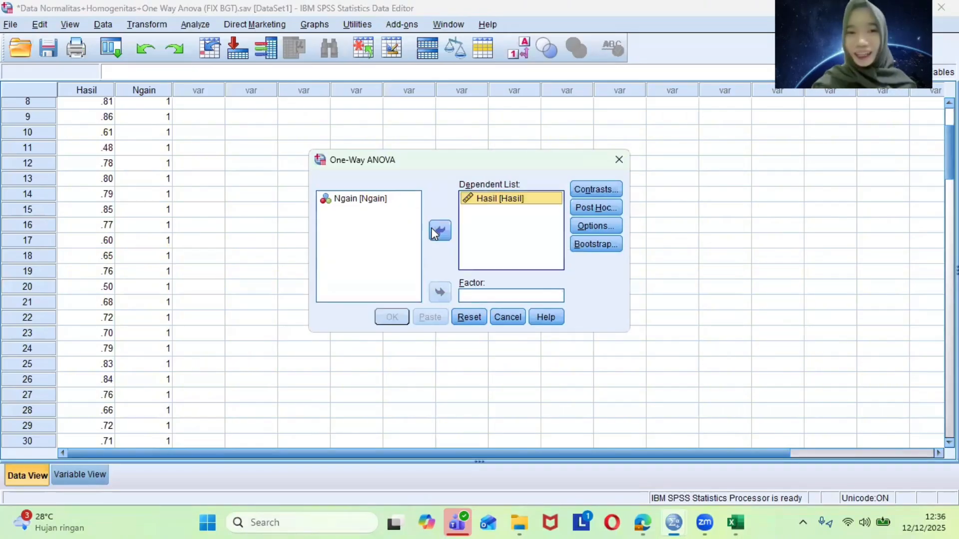
click(392, 197)
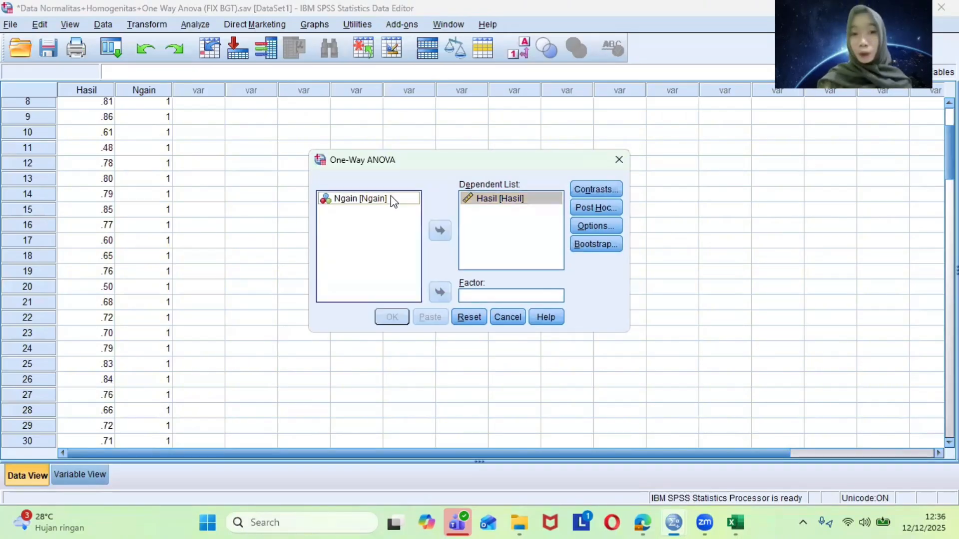
click(440, 293)
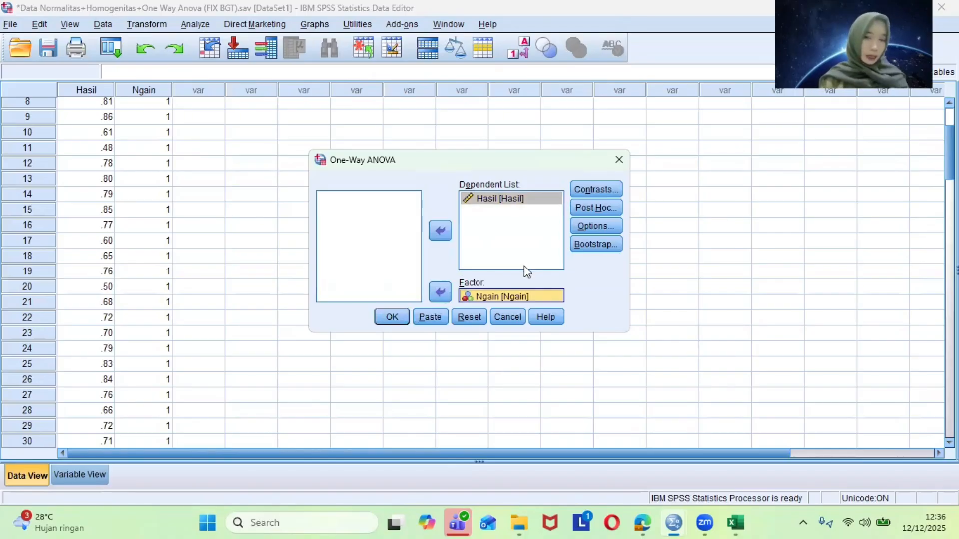
Step: Include the Descriptive and Homogeneity of variance test statistics in the One-Way ANOVA and run the analysis
click(581, 229)
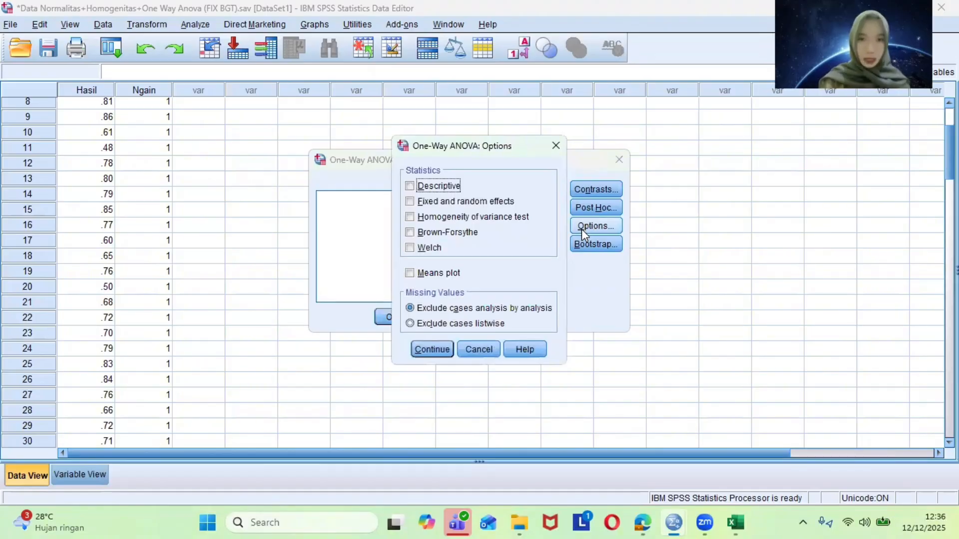
click(483, 223)
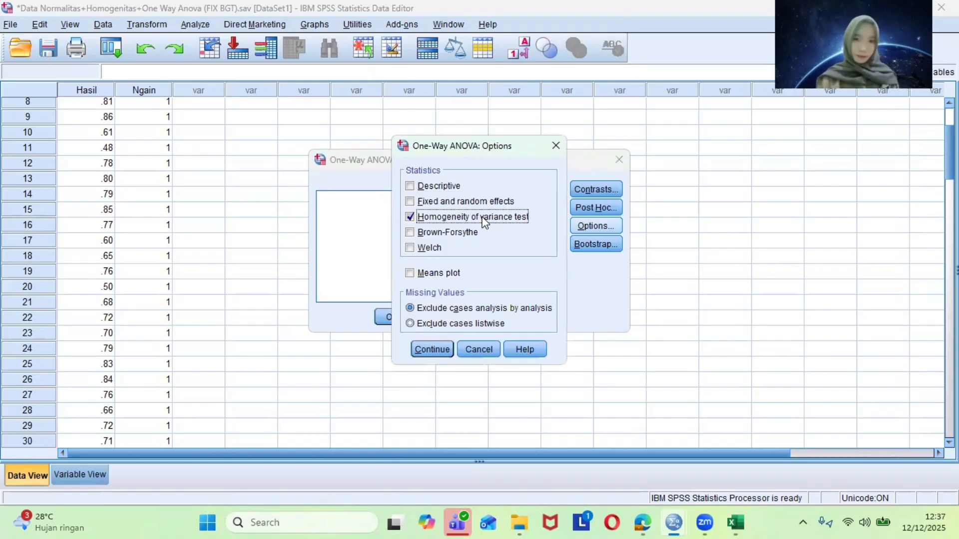
click(442, 186)
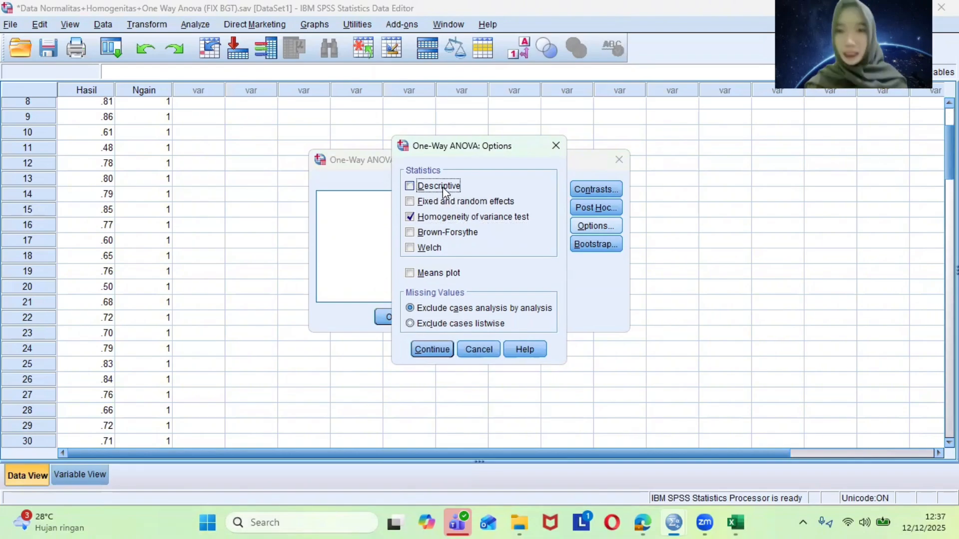
click(432, 349)
click(390, 319)
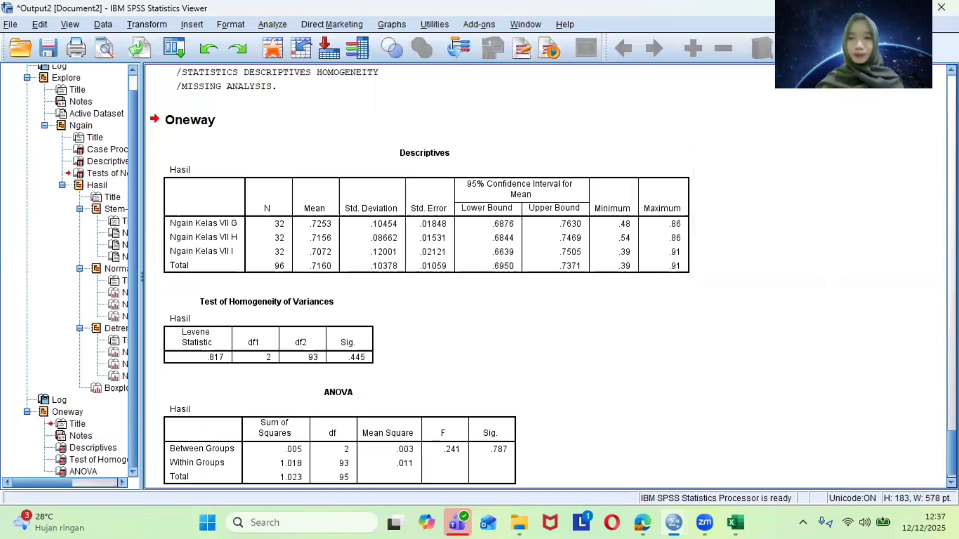
Step: Review the Oneway output with its Descriptives, Test of Homogeneity of Variances and ANOVA tables
scroll(544, 277, up, 10)
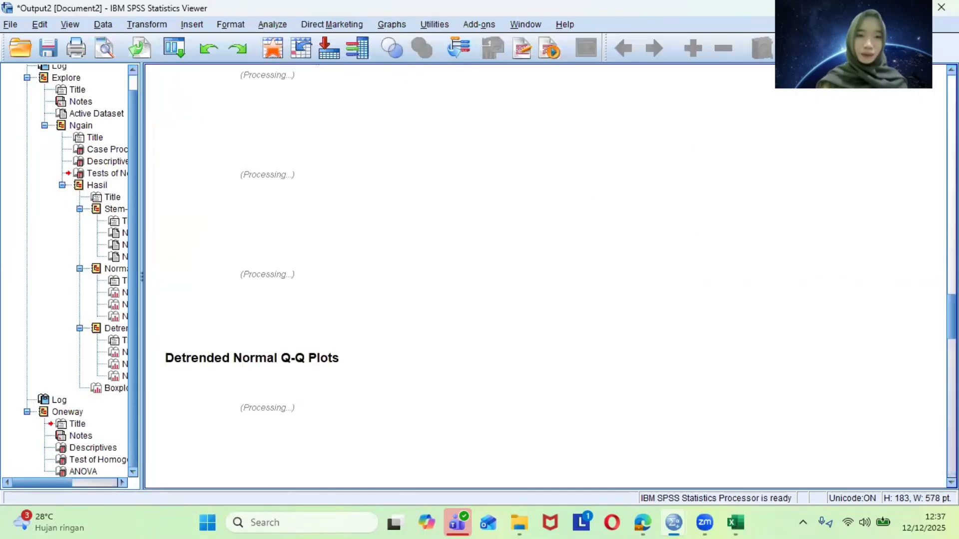
scroll(544, 277, down, 10)
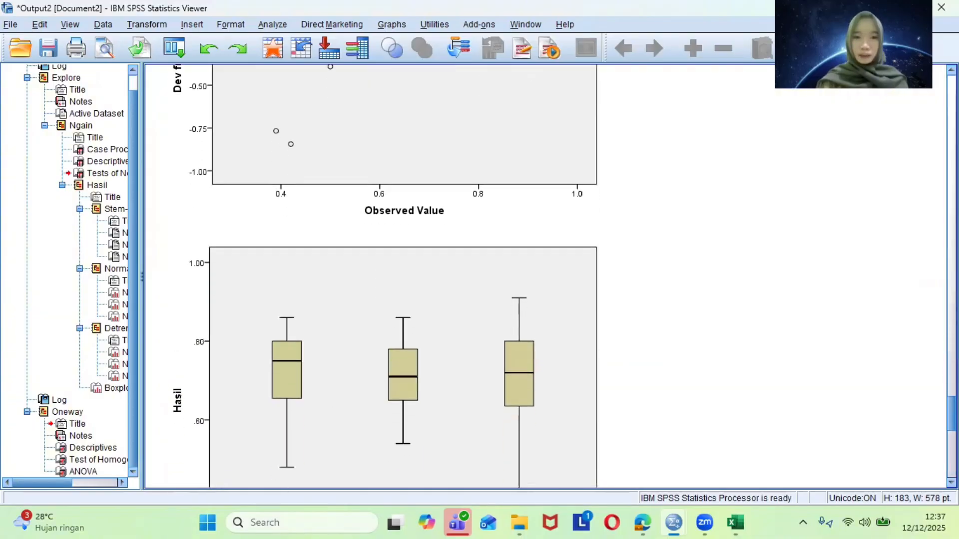
scroll(544, 278, down, 5)
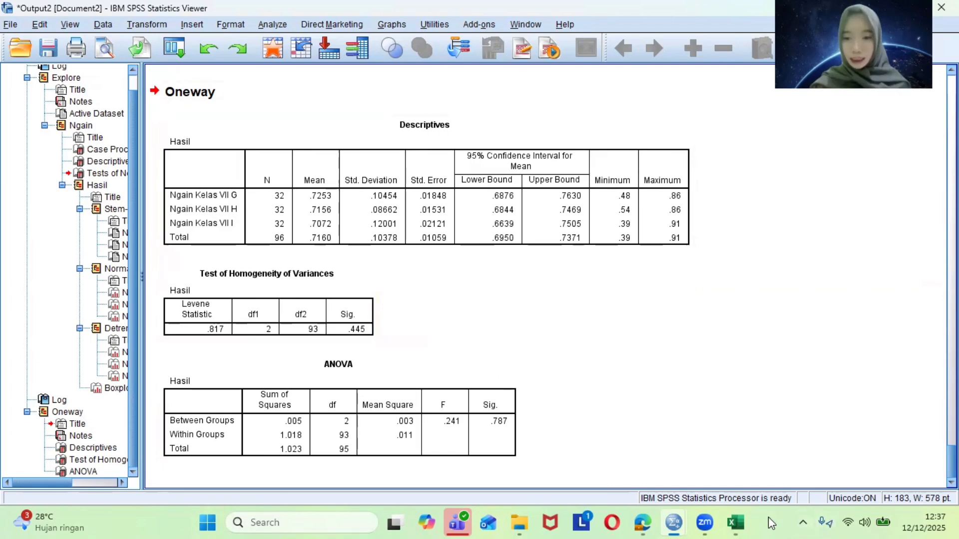
Step: Switch to the Canva presentation in the browser and present the Hasil Uji Homogenitas slide full screen
mouse_move(708, 523)
mouse_move(646, 523)
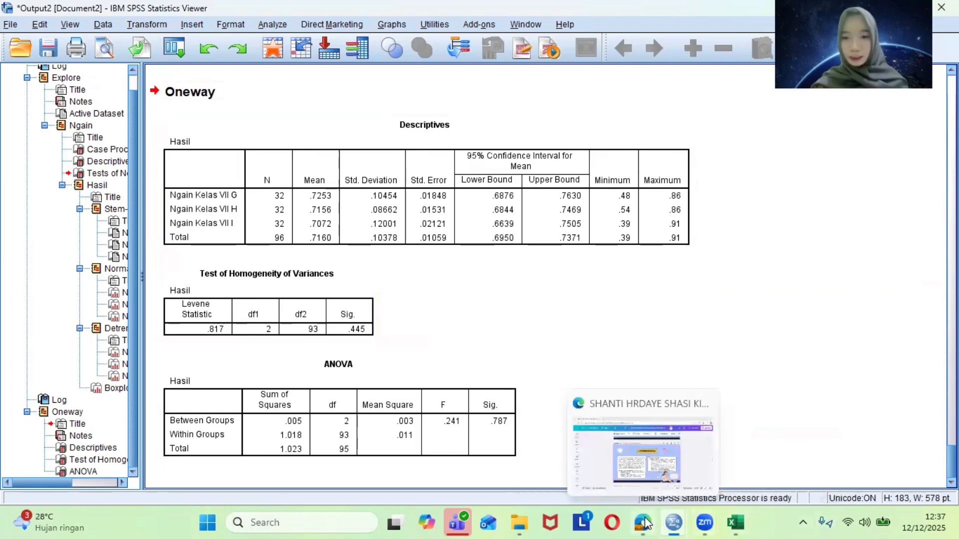
click(642, 479)
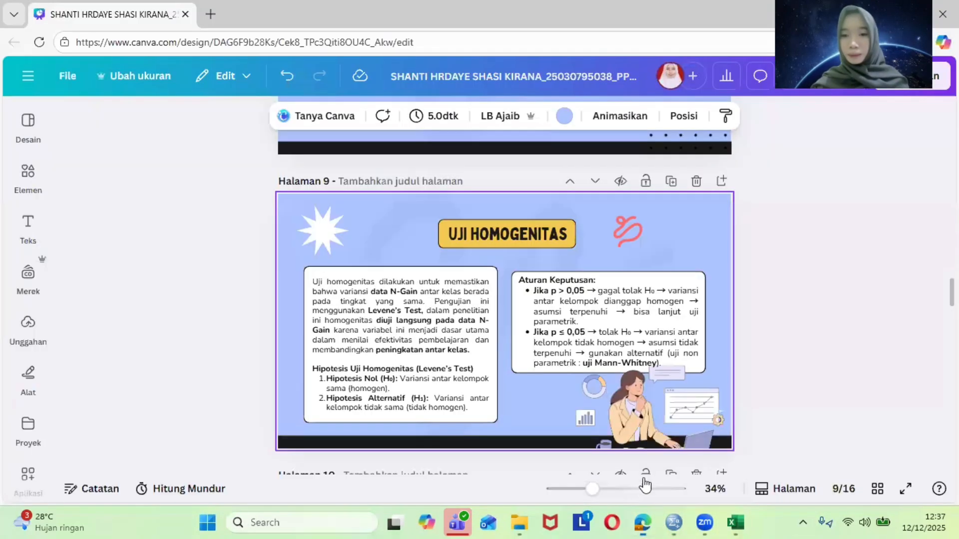
scroll(902, 340, down, 5)
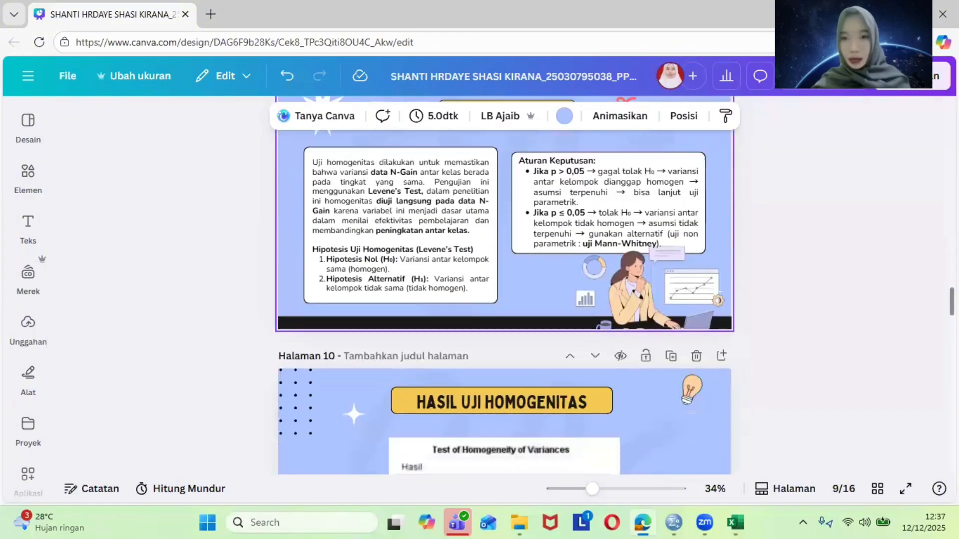
scroll(902, 339, down, 3)
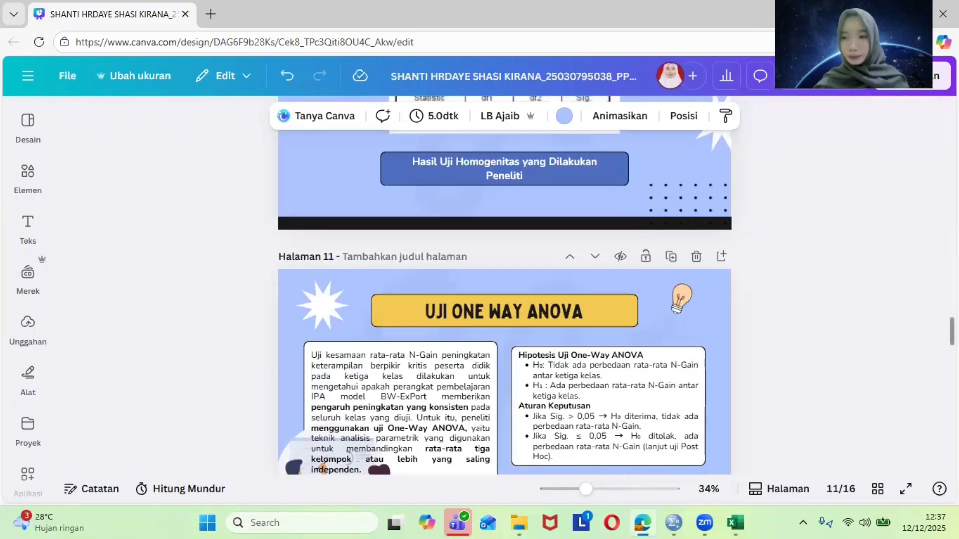
scroll(902, 339, up, 1)
scroll(674, 209, up, 3)
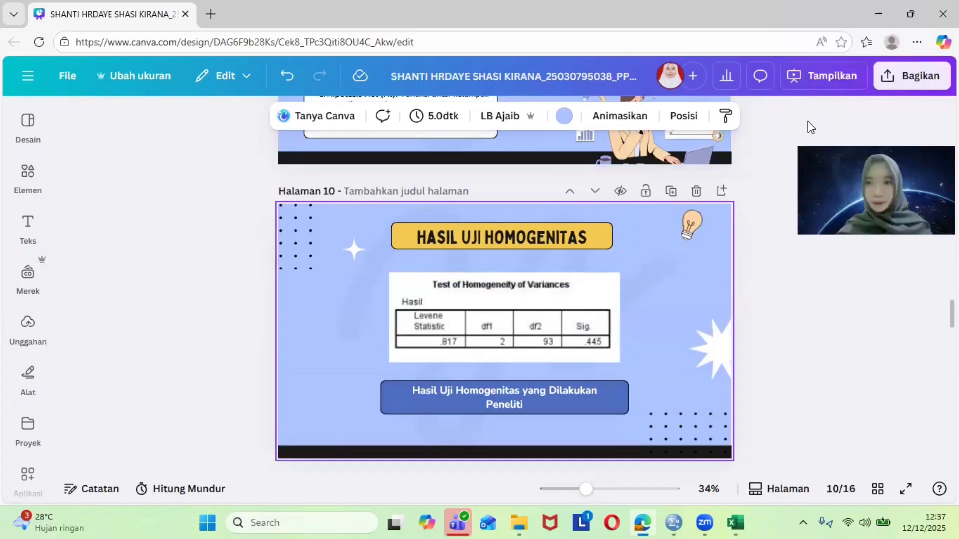
click(832, 76)
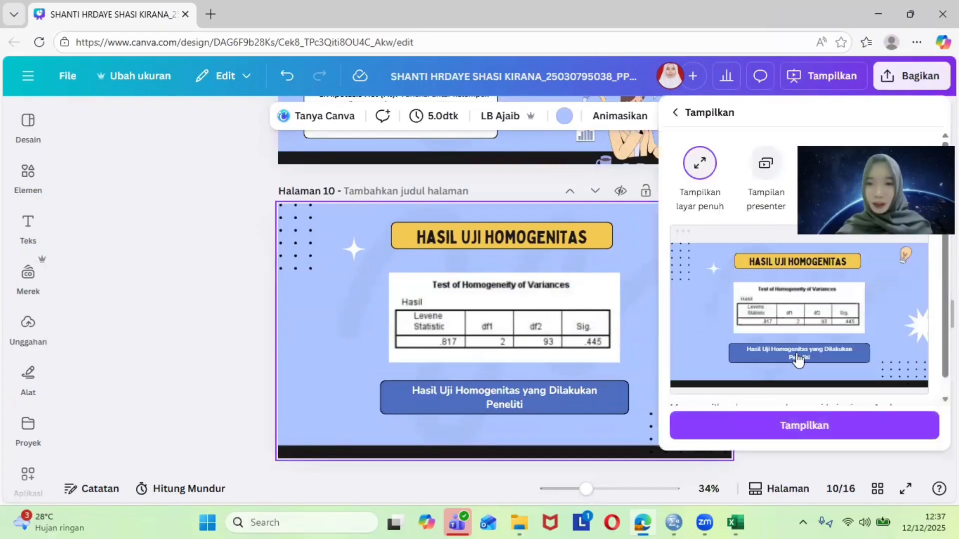
click(809, 426)
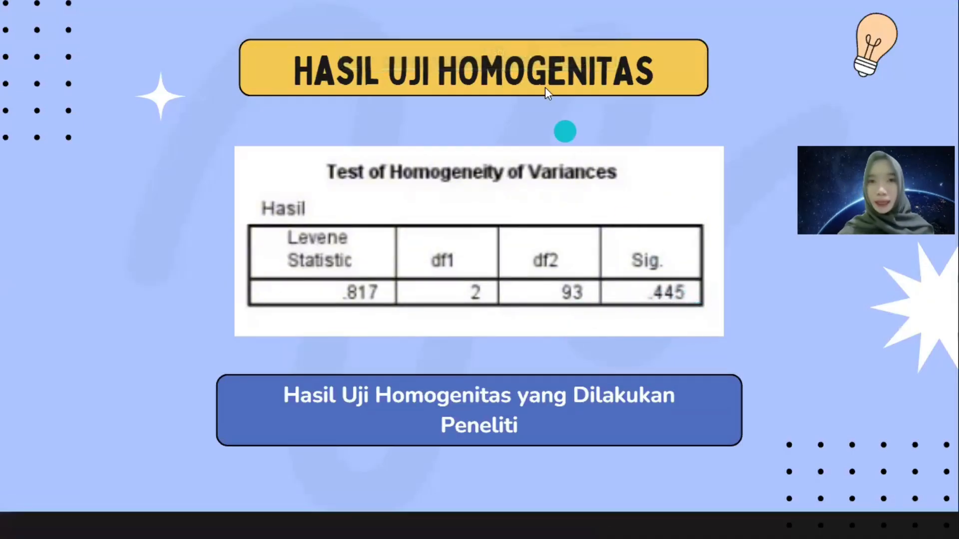
Step: Leave the full-screen presentation and switch back to the SPSS output to check the Oneway tables
click(480, 41)
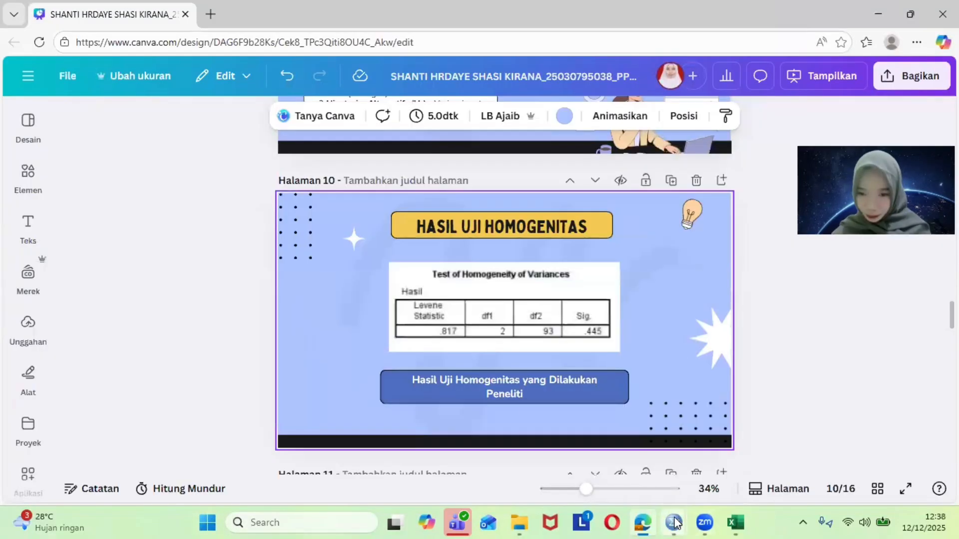
mouse_move(673, 523)
click(708, 475)
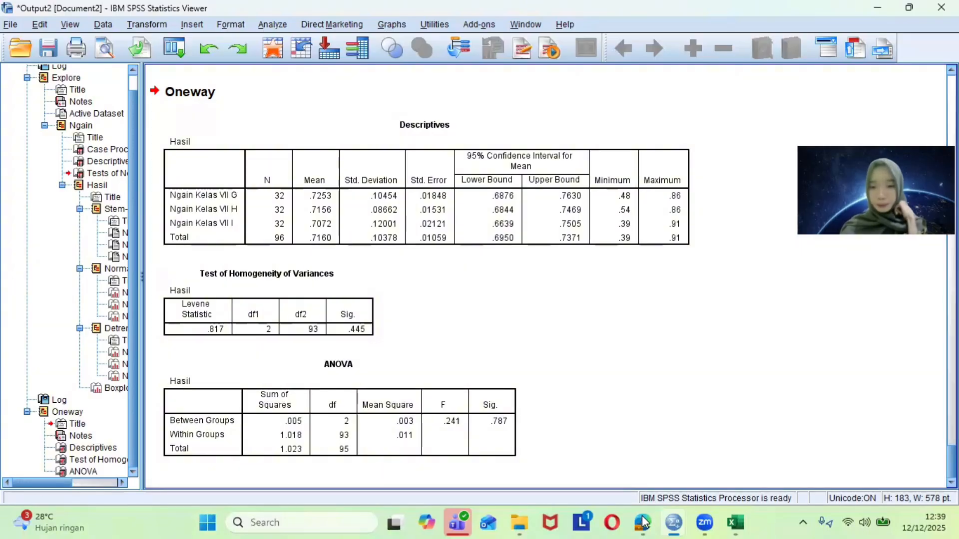
Step: Return to the Canva presentation and present the Uji One Way ANOVA slide on page 11 full screen
mouse_move(644, 522)
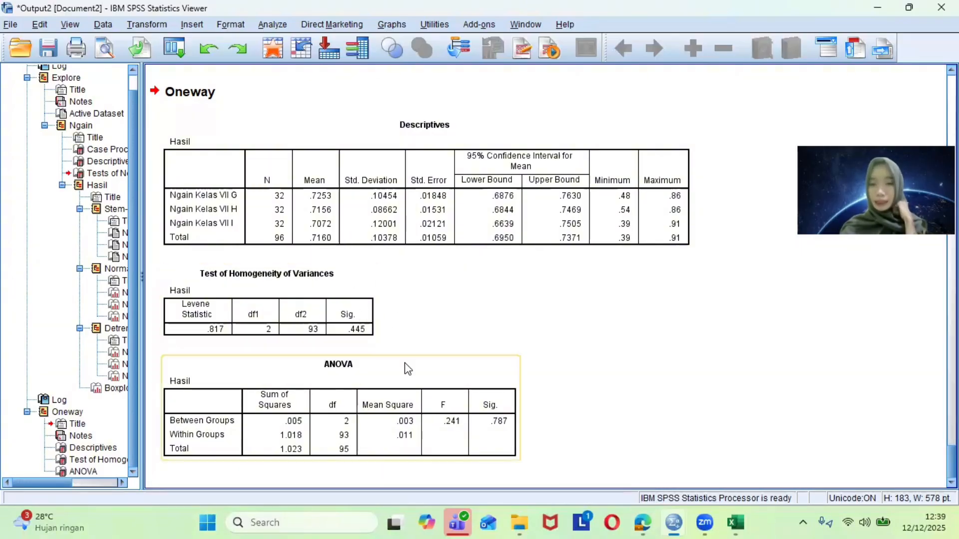
click(644, 522)
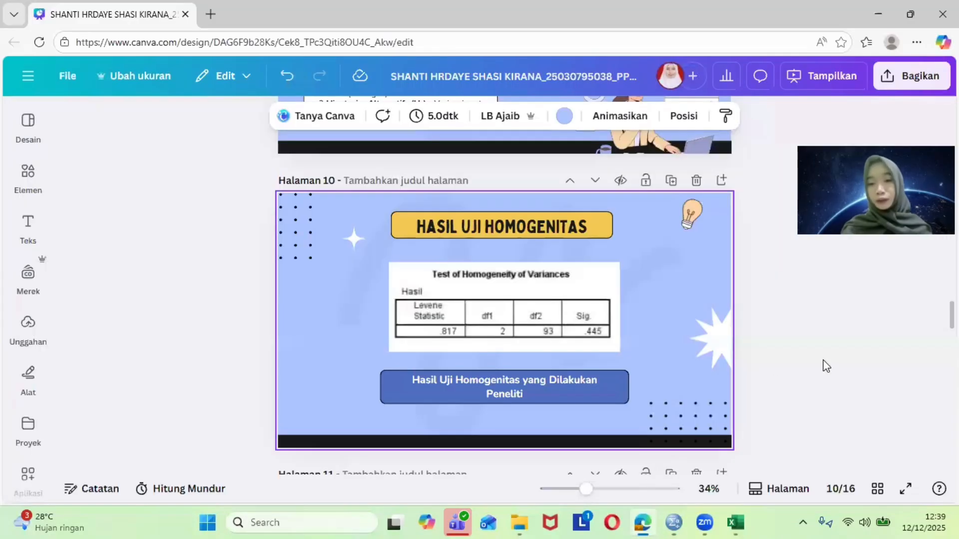
scroll(504, 320, down, 5)
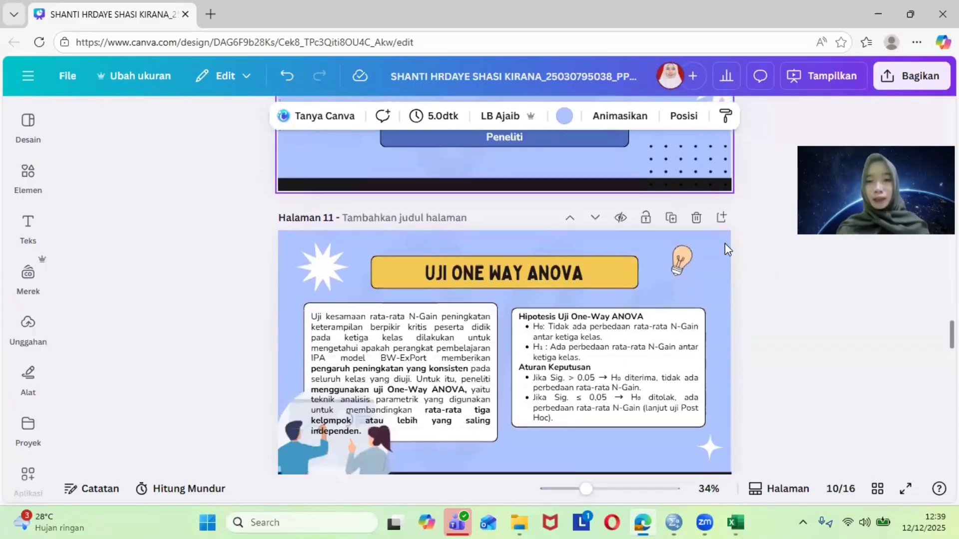
click(840, 76)
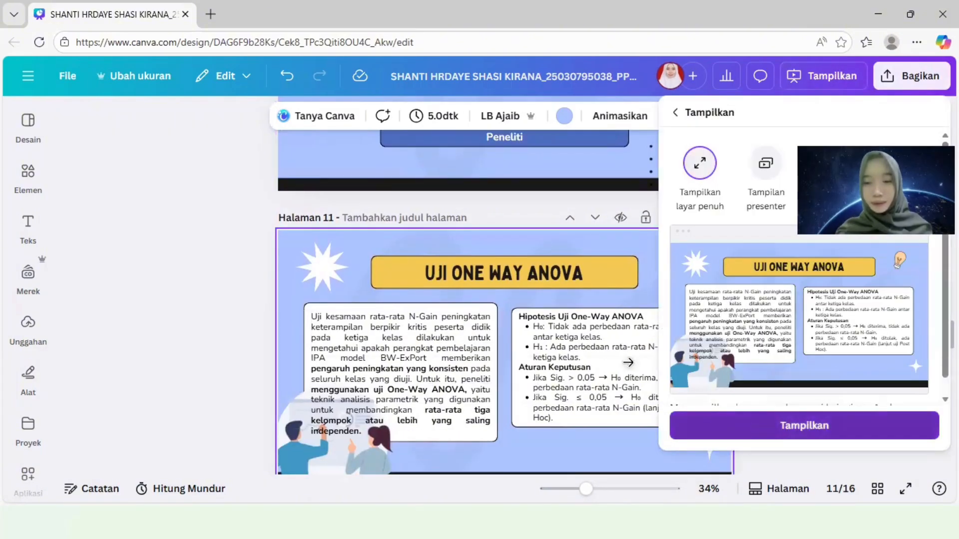
click(741, 422)
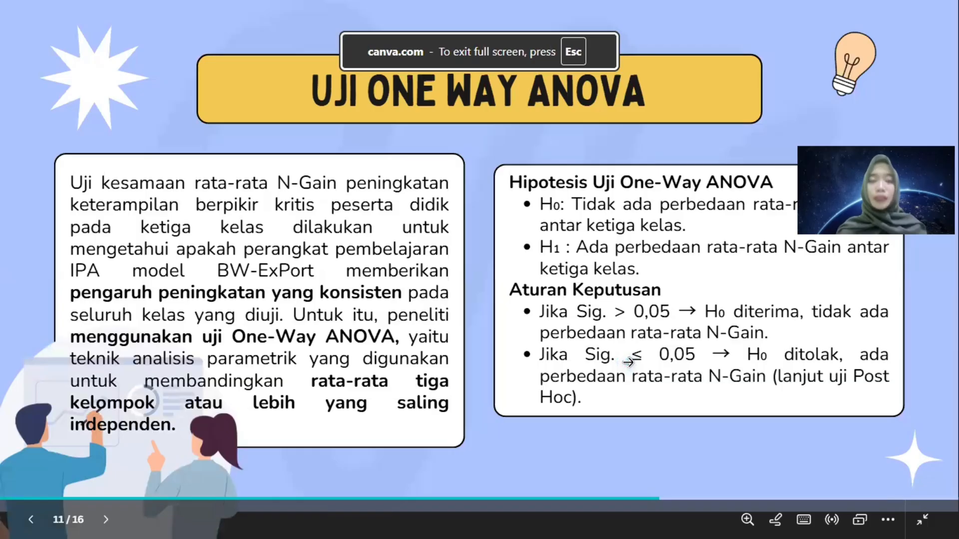
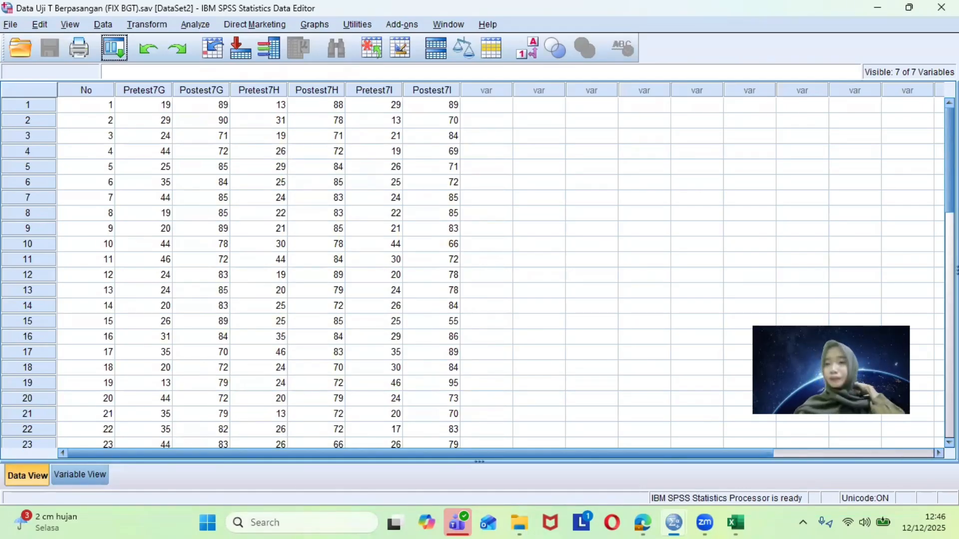
Step: Look through the pretest and posttest scores of classes 7G, 7H and 7I in the paired t-test dataset
key(Page_Down)
key(Page_Up)
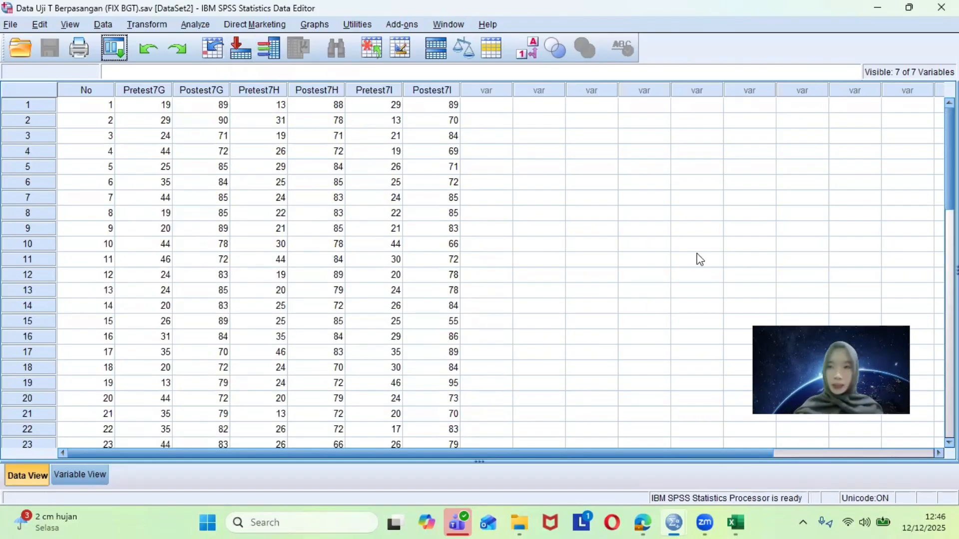
Step: Review the paired t-test dataset's scores and the variable definitions for the pretest and posttest of classes VII G, H and I
scroll(478, 272, down, 3)
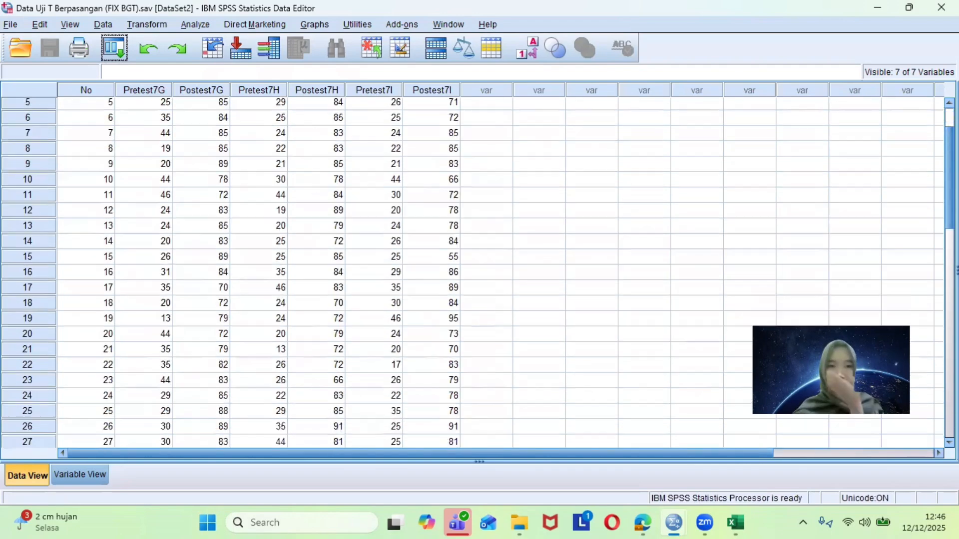
scroll(478, 273, up, 3)
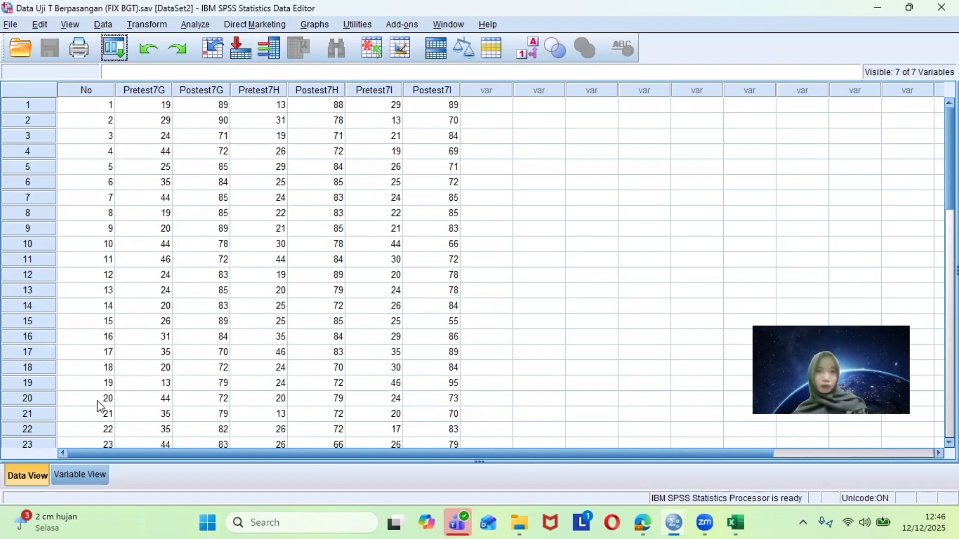
click(82, 472)
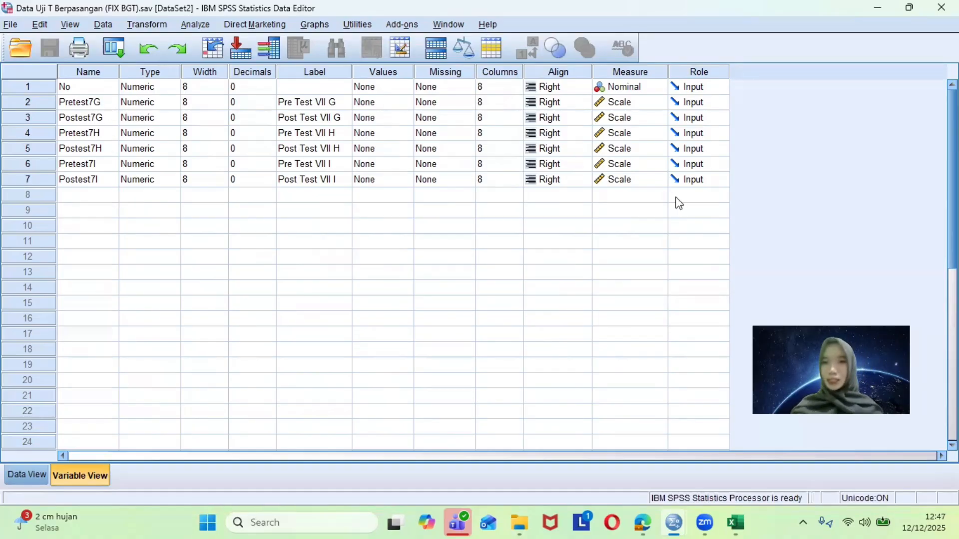
click(43, 483)
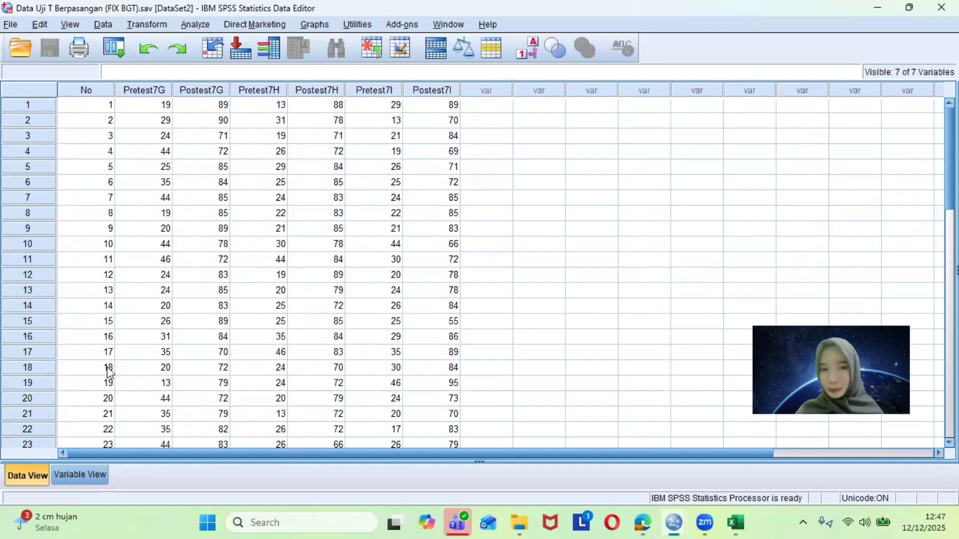
click(91, 482)
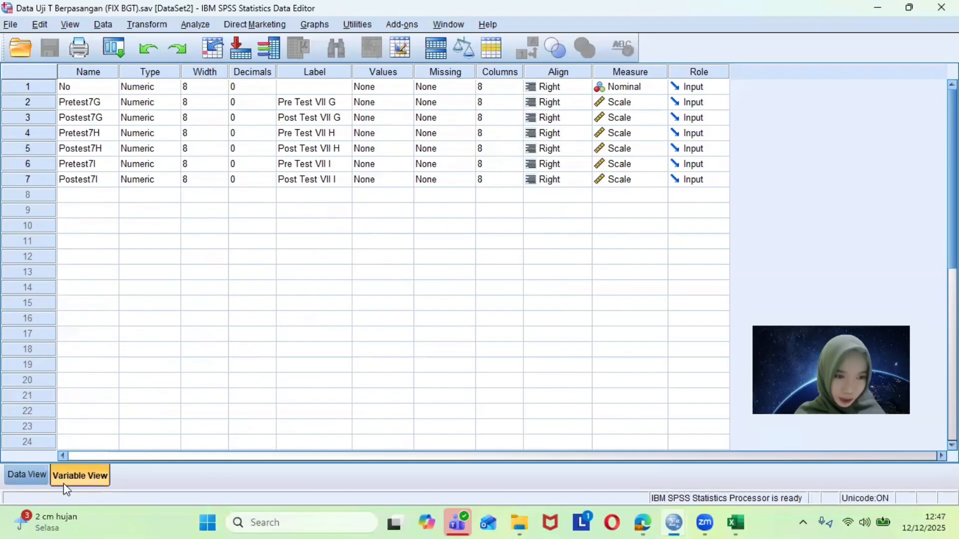
click(45, 478)
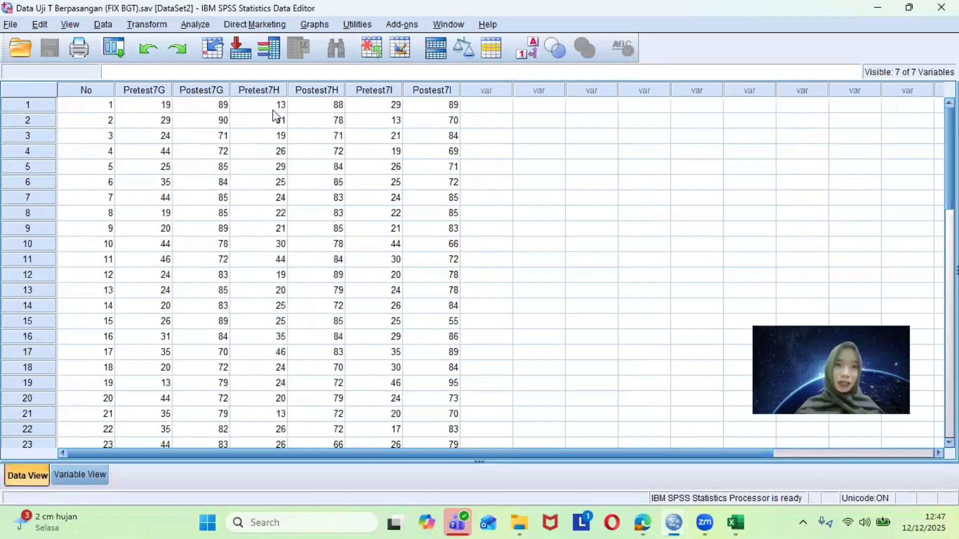
Step: Start a Paired-Samples T Test and pair Pre Test VII G with Post Test VII G as pair 1
key(alt+a)
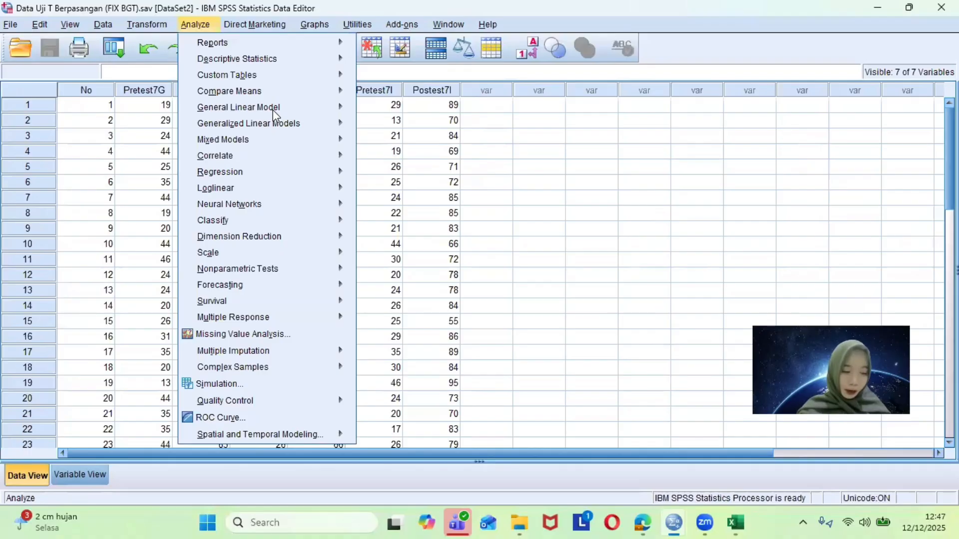
mouse_move(310, 94)
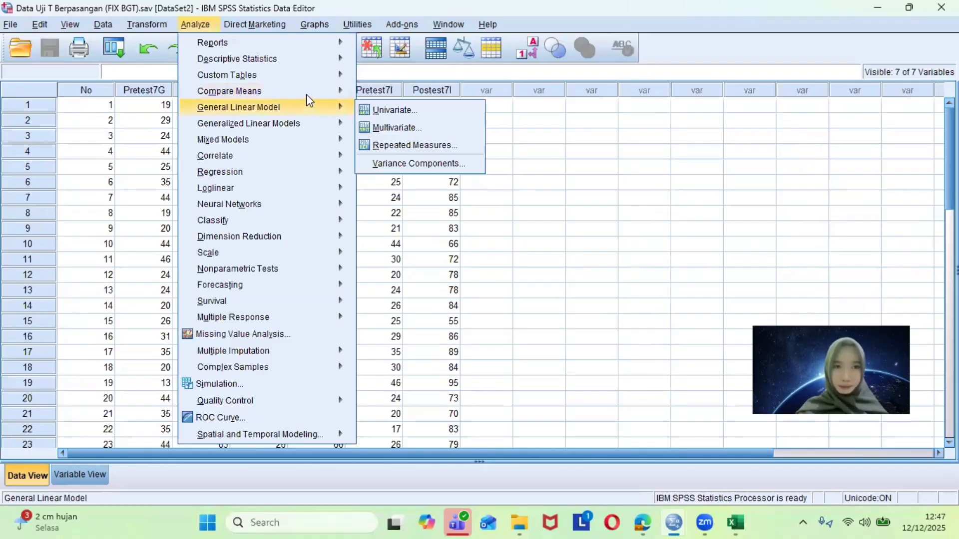
mouse_move(315, 111)
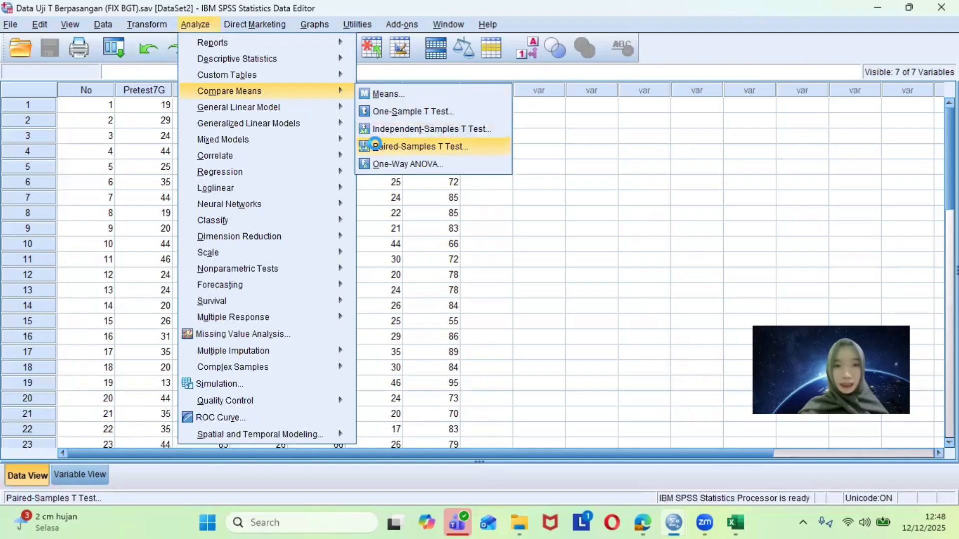
click(376, 145)
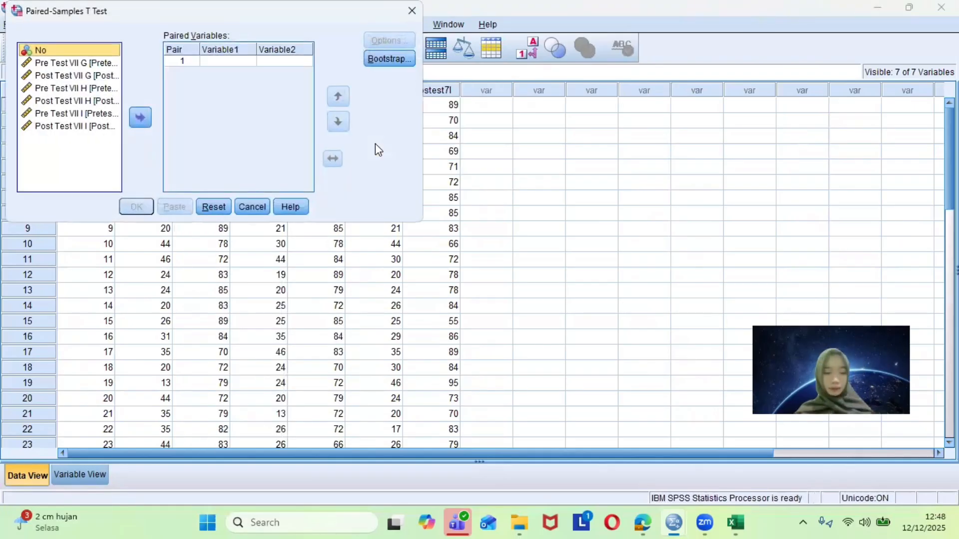
click(67, 63)
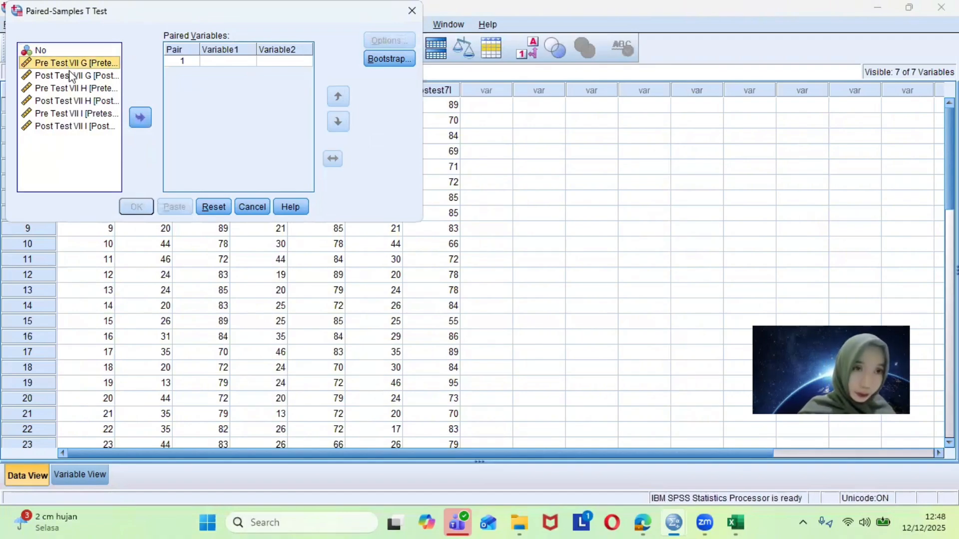
click(148, 125)
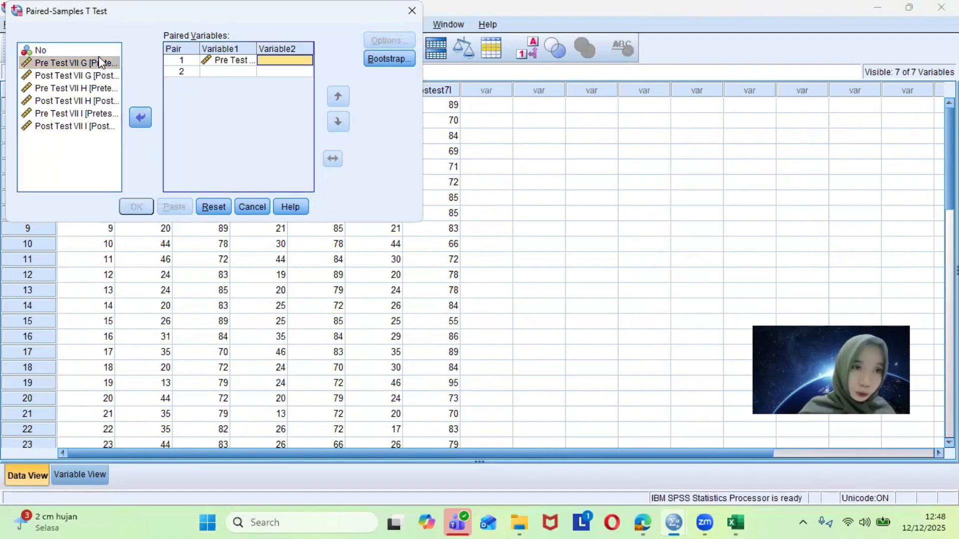
click(93, 75)
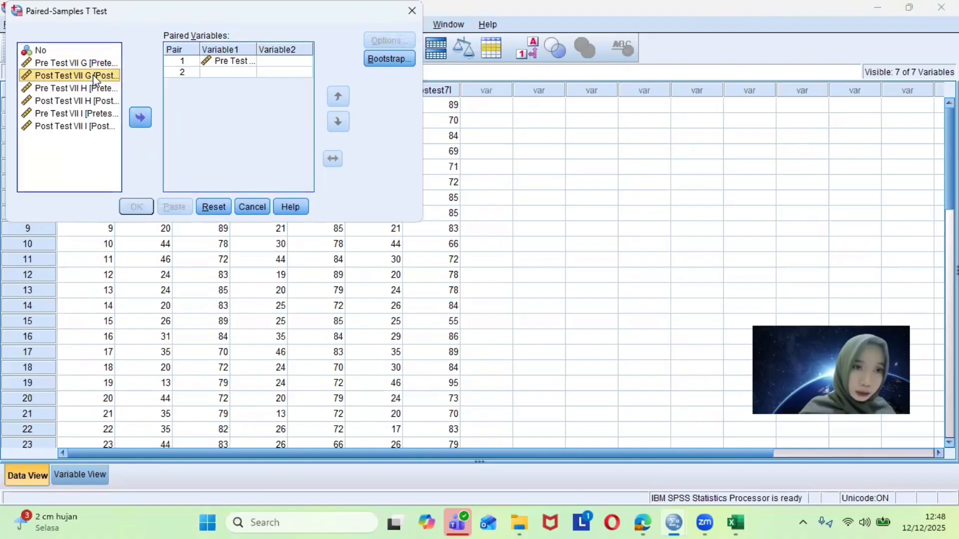
click(136, 119)
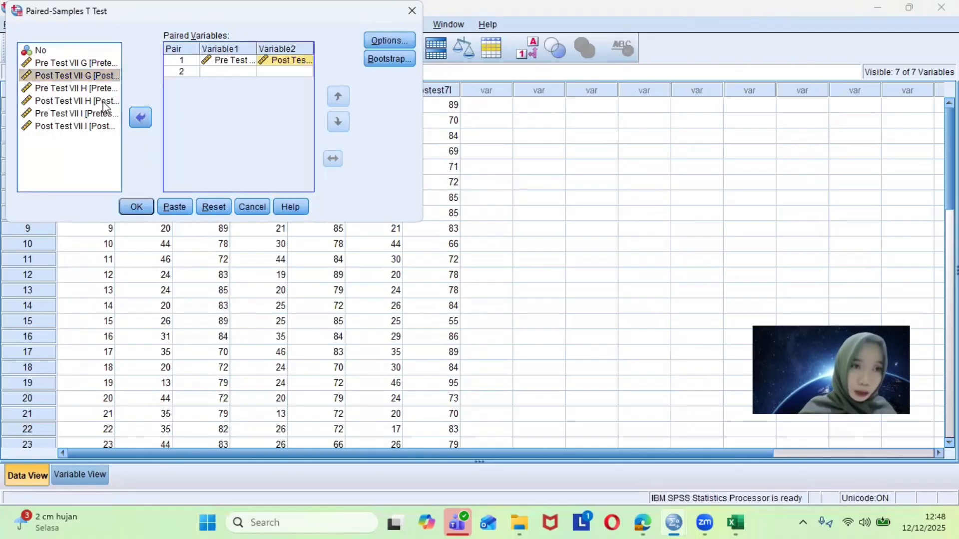
Step: Add Pre Test VII H and Post Test VII H as pair 2 of the paired t-test
click(91, 89)
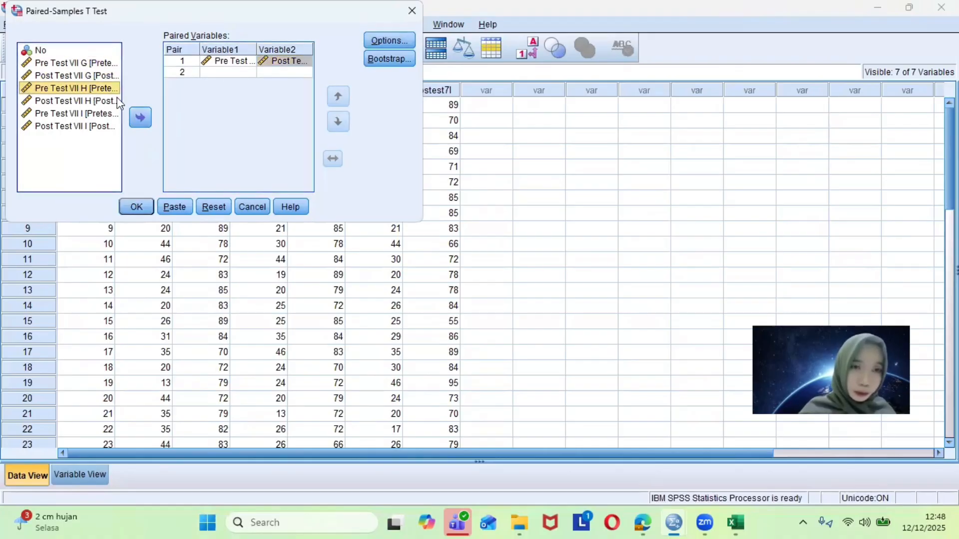
click(145, 120)
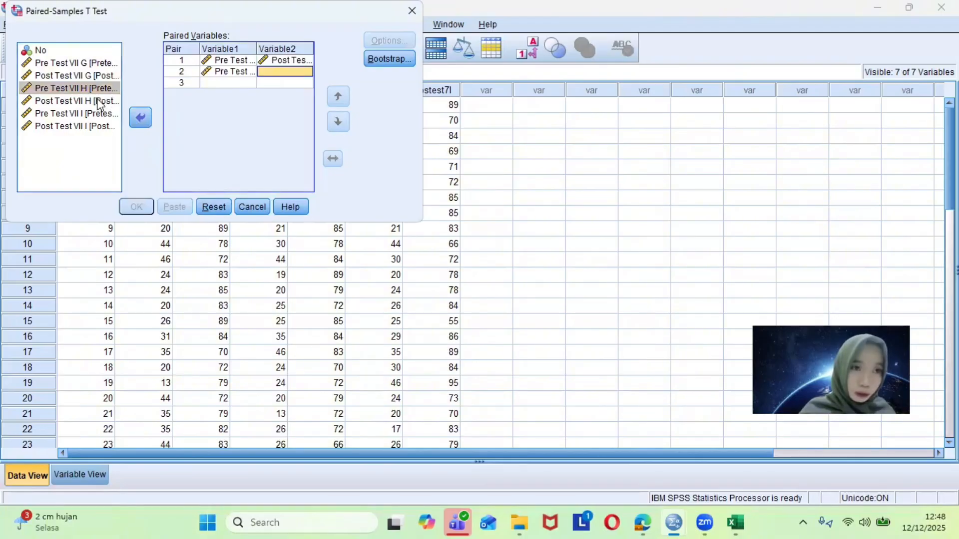
click(99, 101)
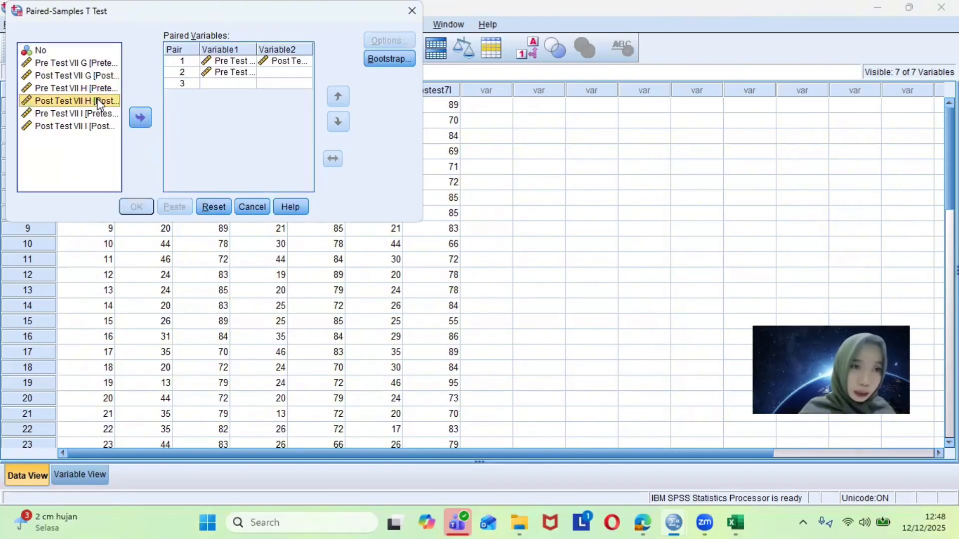
click(141, 129)
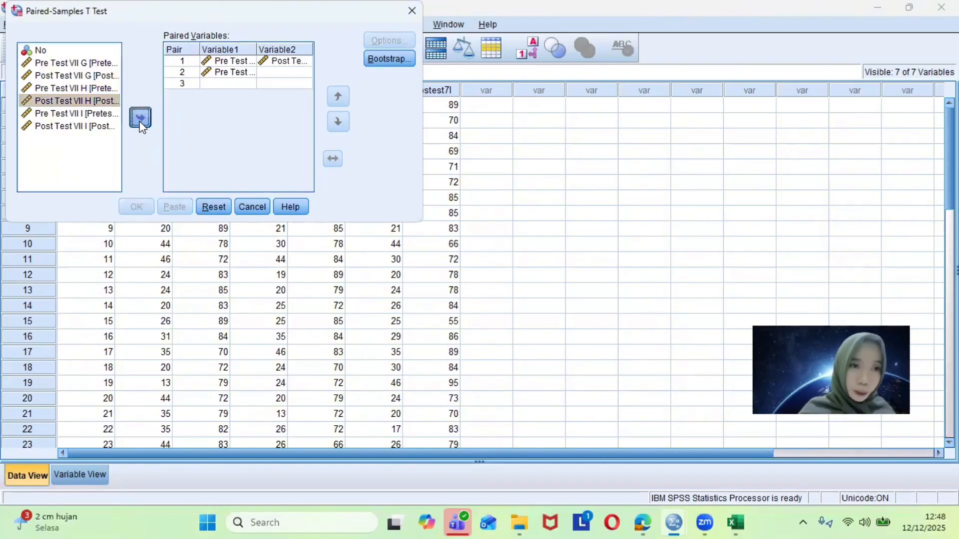
Step: Add Pre Test VII I and Post Test VII I as pair 3 and run the paired t-test
click(93, 109)
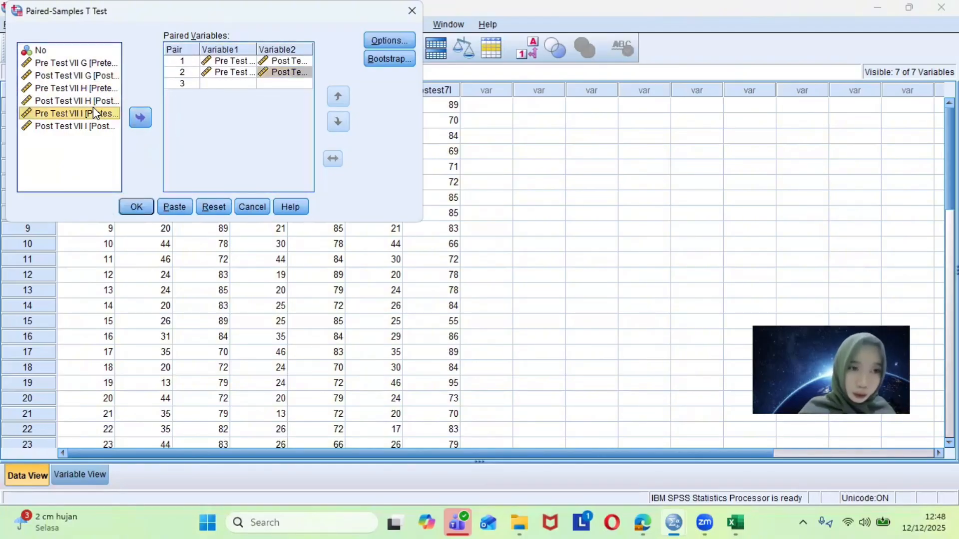
click(137, 120)
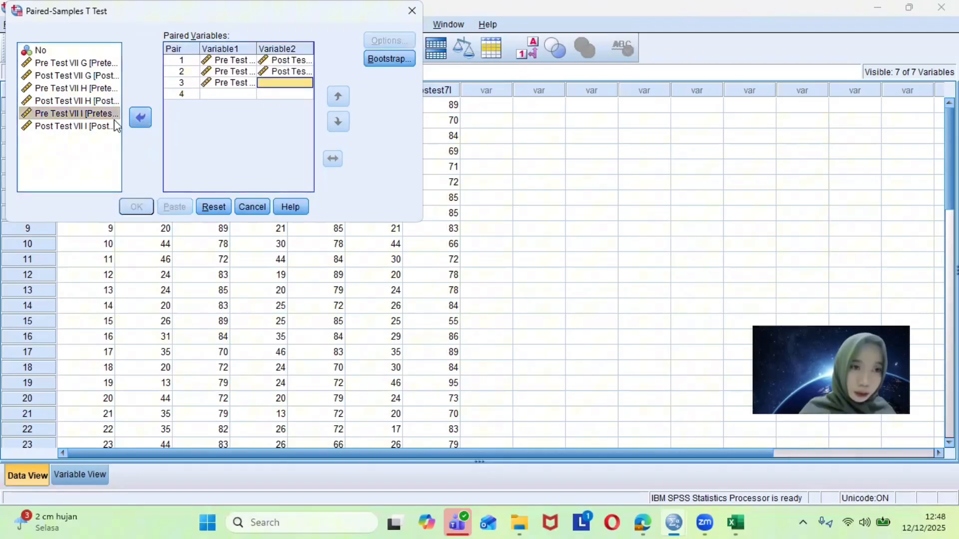
click(75, 126)
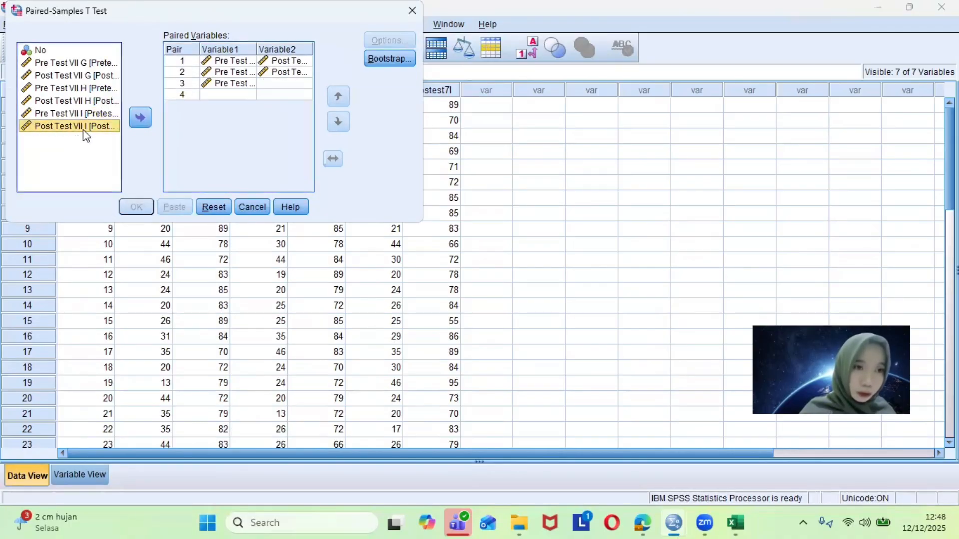
click(146, 120)
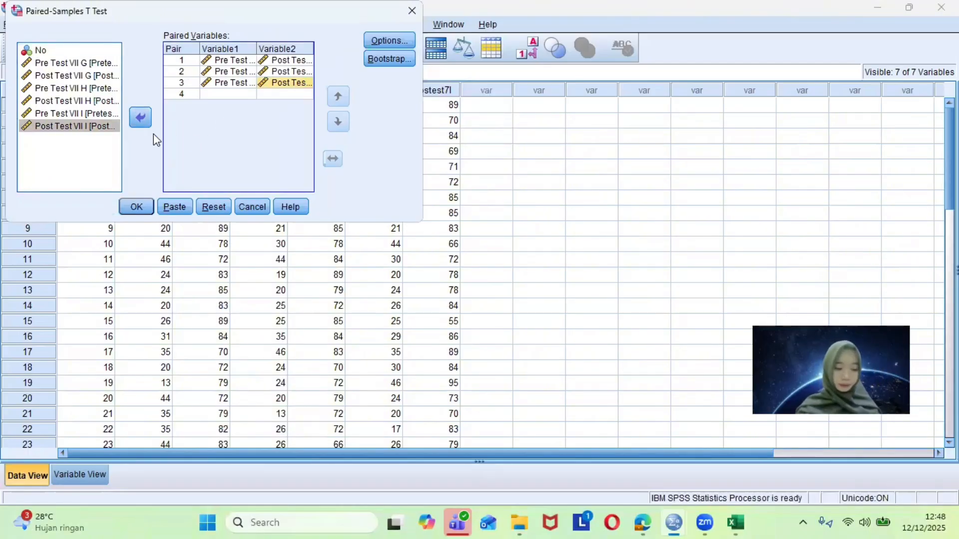
click(136, 207)
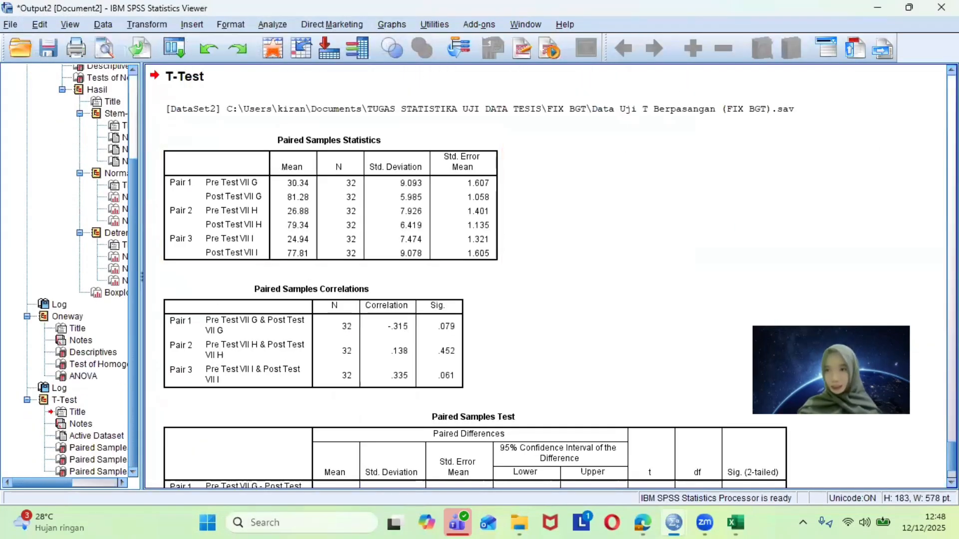
Step: Look through the T-Test output, from the Paired Samples Statistics to the Paired Samples Test table
scroll(549, 275, up, 15)
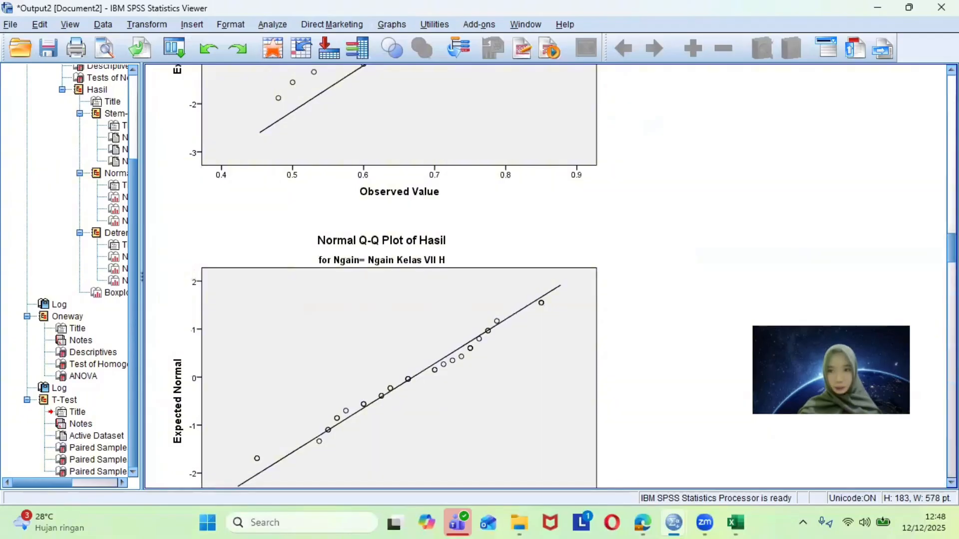
scroll(544, 275, down, 15)
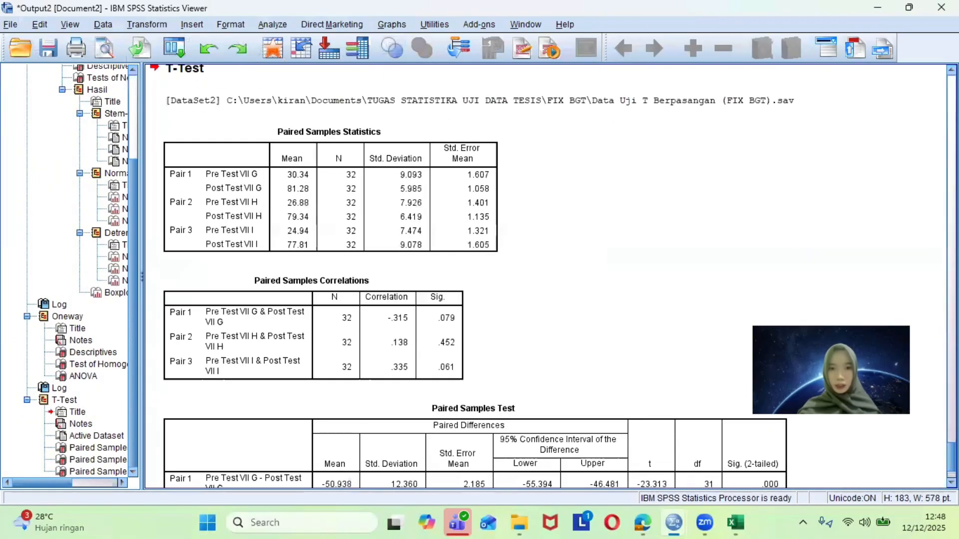
scroll(549, 275, up, 3)
scroll(549, 275, down, 5)
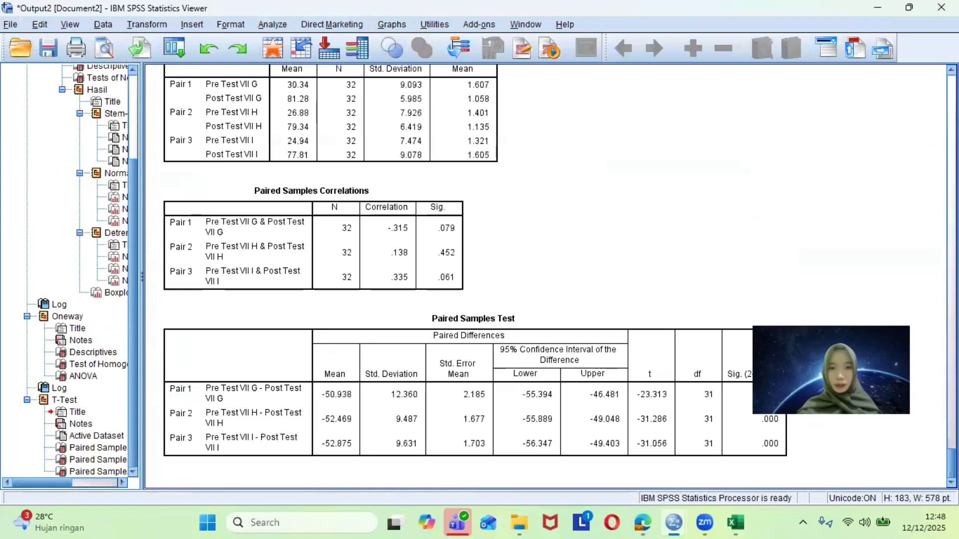
scroll(549, 274, up, 10)
scroll(549, 274, down, 10)
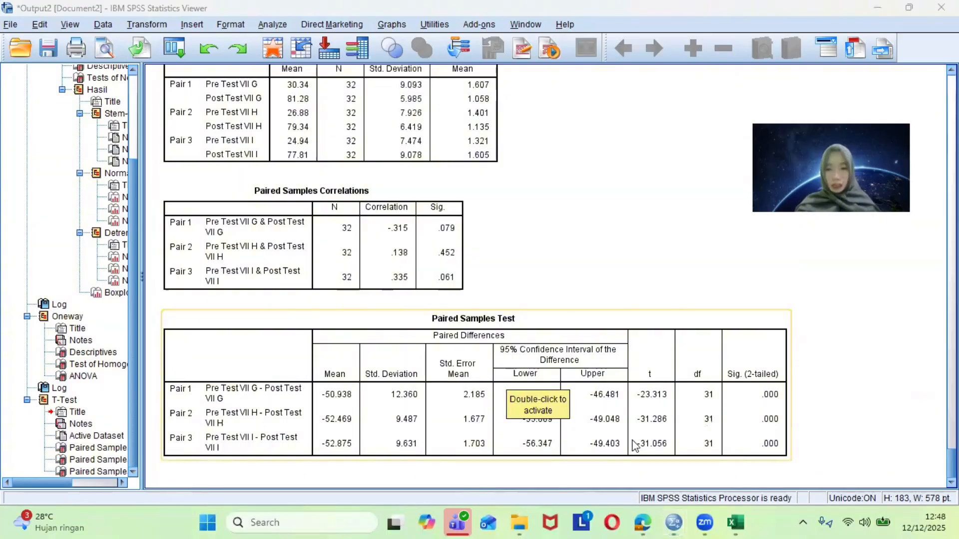
Step: Switch to the Canva presentation in the browser and present the Hasil Uji T Berpasangan slide on page 14 full screen
mouse_move(643, 522)
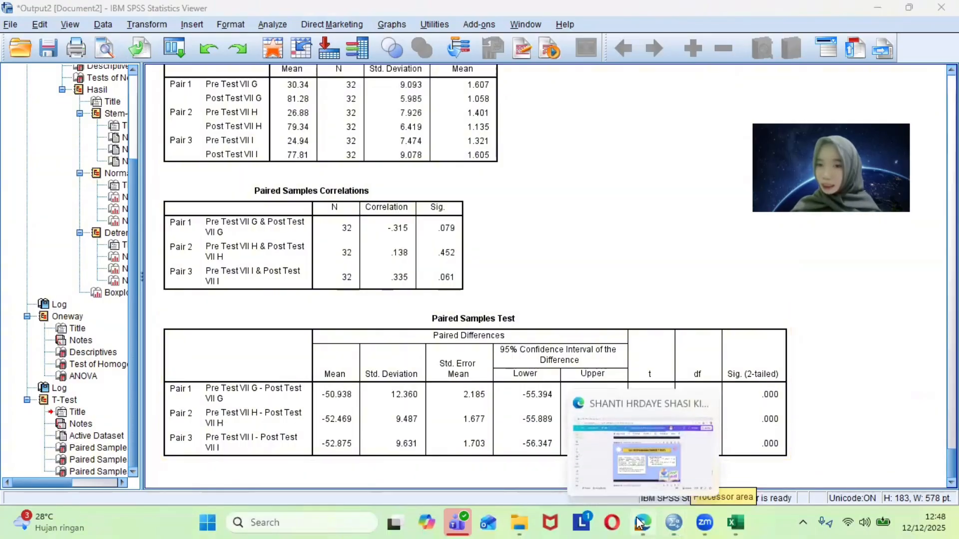
click(643, 484)
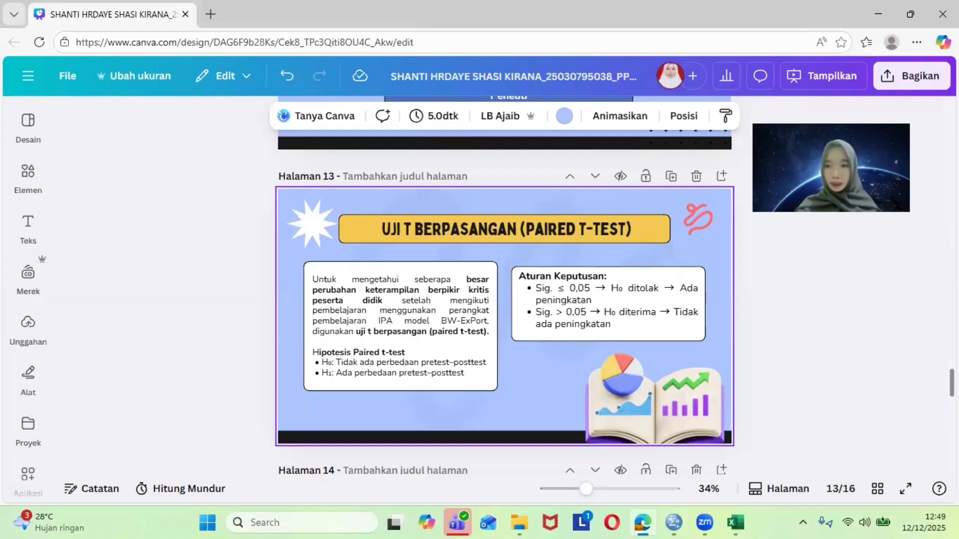
scroll(504, 300, down, 5)
scroll(712, 213, down, 2)
scroll(712, 213, up, 3)
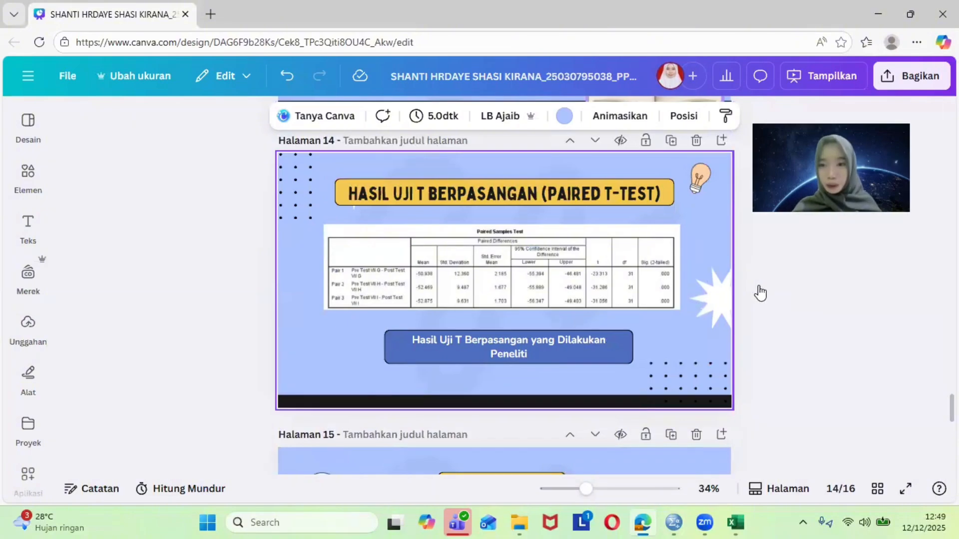
click(822, 75)
click(801, 433)
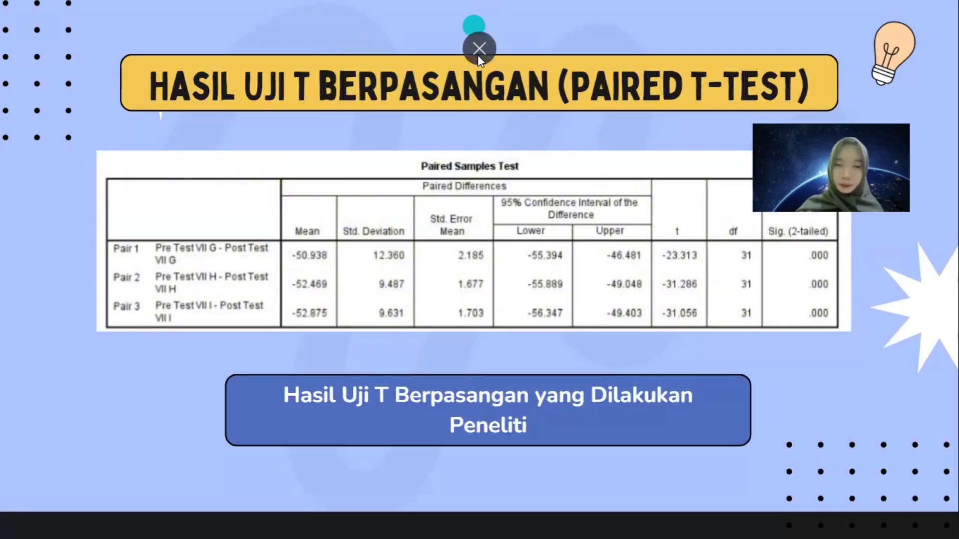
Step: Leave the full-screen presentation and switch back to the SPSS output to examine the Paired Samples Test table
click(476, 47)
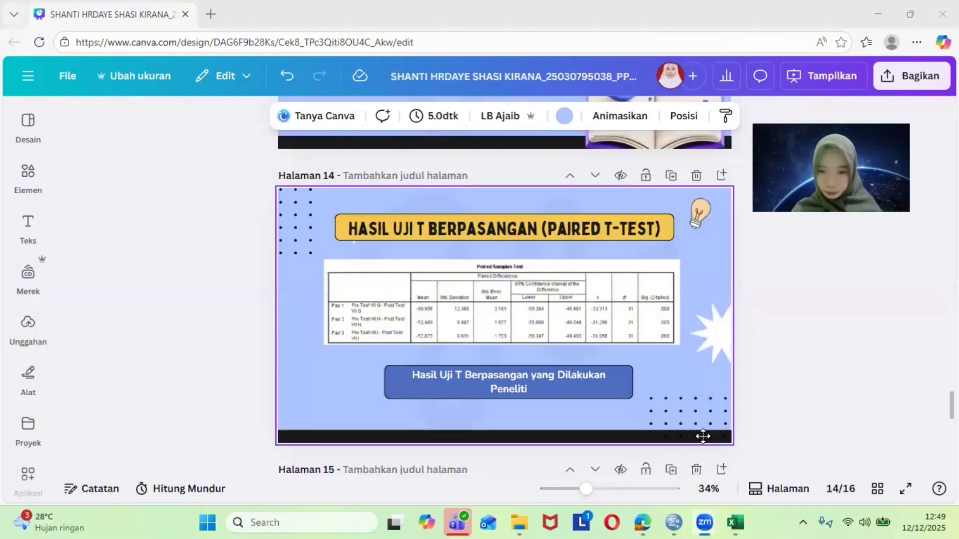
mouse_move(673, 522)
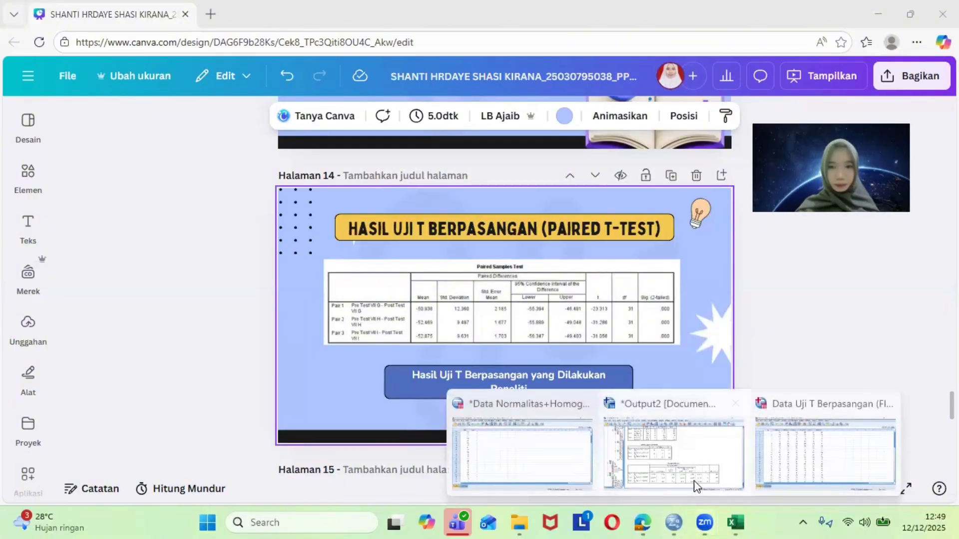
click(712, 483)
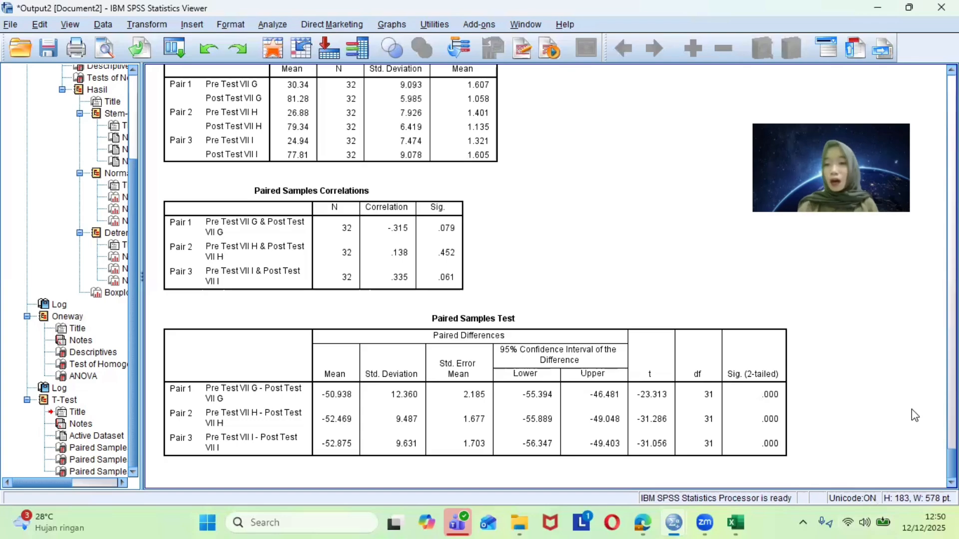
click(779, 402)
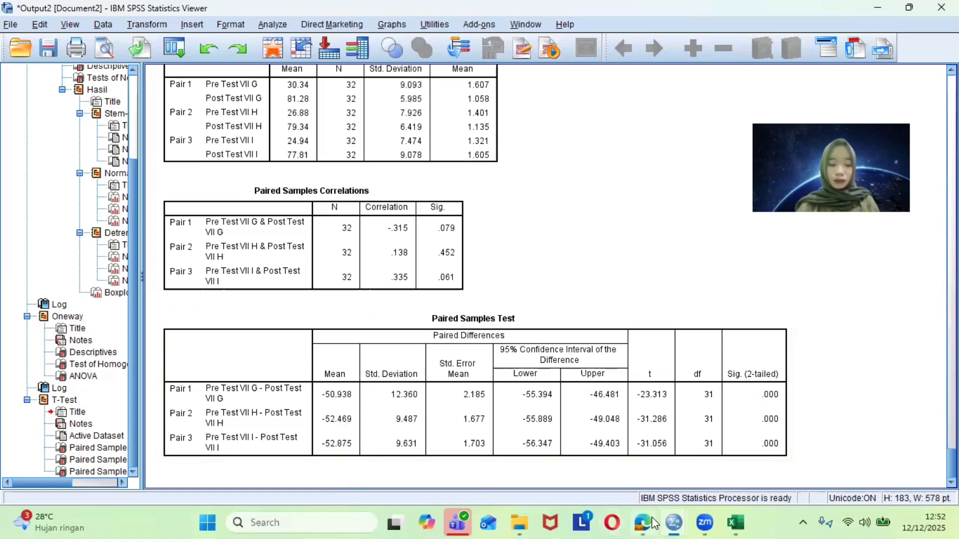
Step: Select the Paired Samples Test table in the T-Test output and examine its three pairs
mouse_move(714, 523)
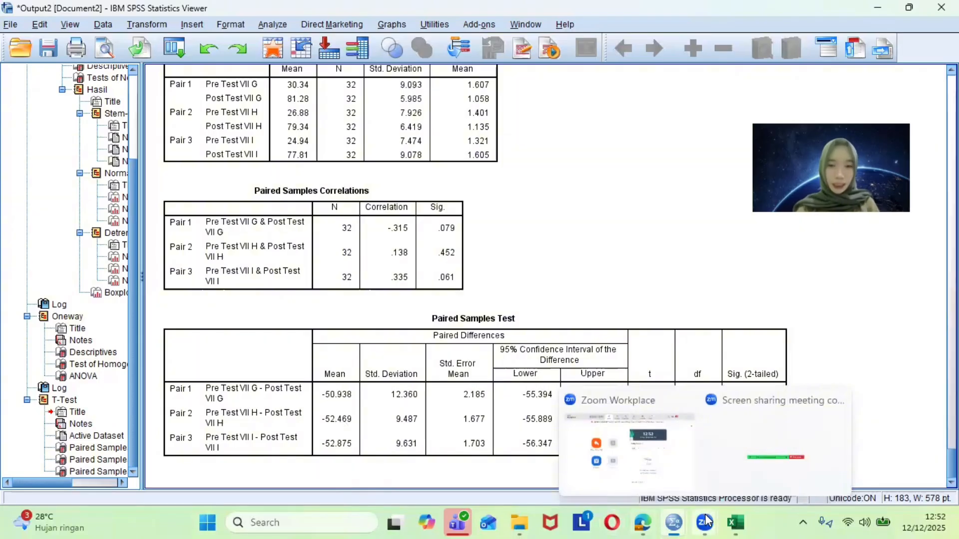
click(543, 428)
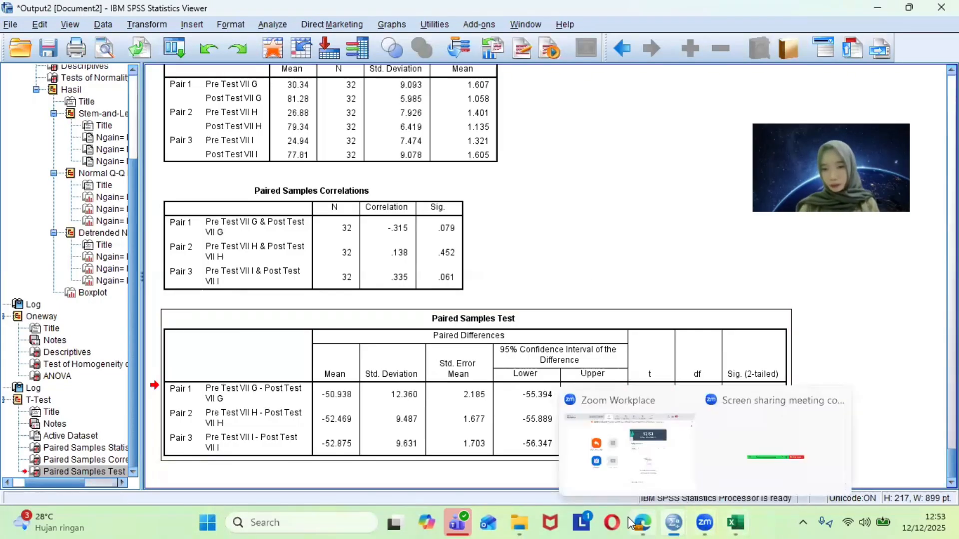
Step: Switch to the Canva presentation in the browser and present the Kesimpulan slide on page 15 full screen
mouse_move(632, 523)
click(667, 442)
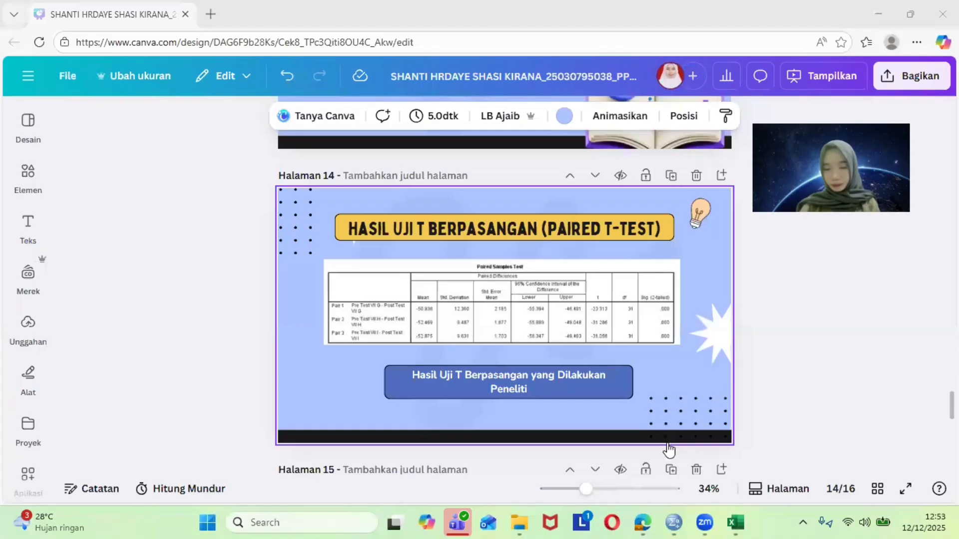
scroll(668, 448, down, 4)
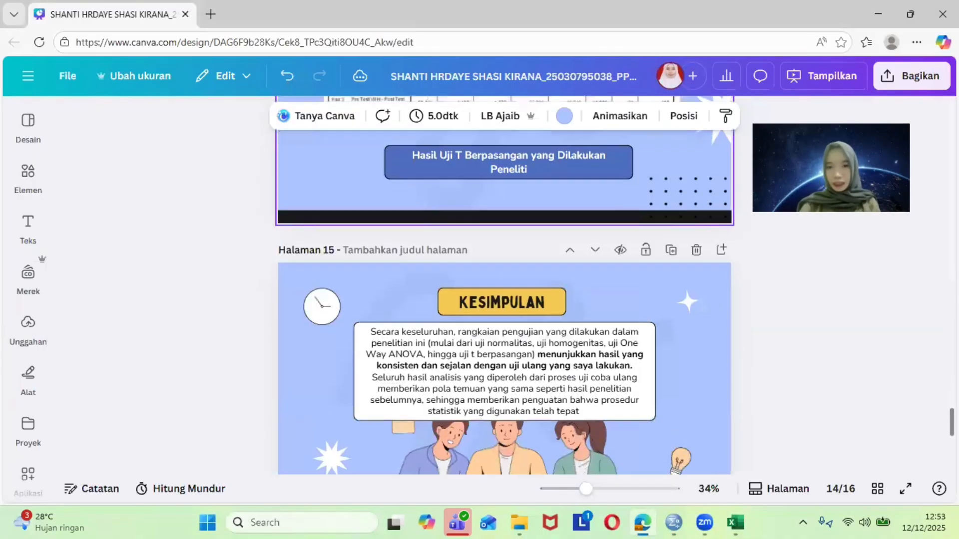
scroll(505, 284, down, 1)
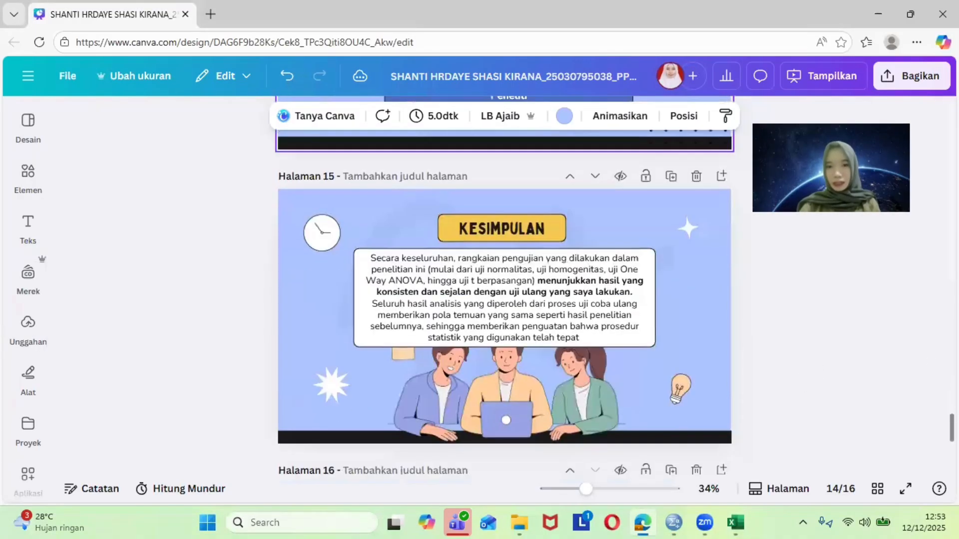
click(726, 211)
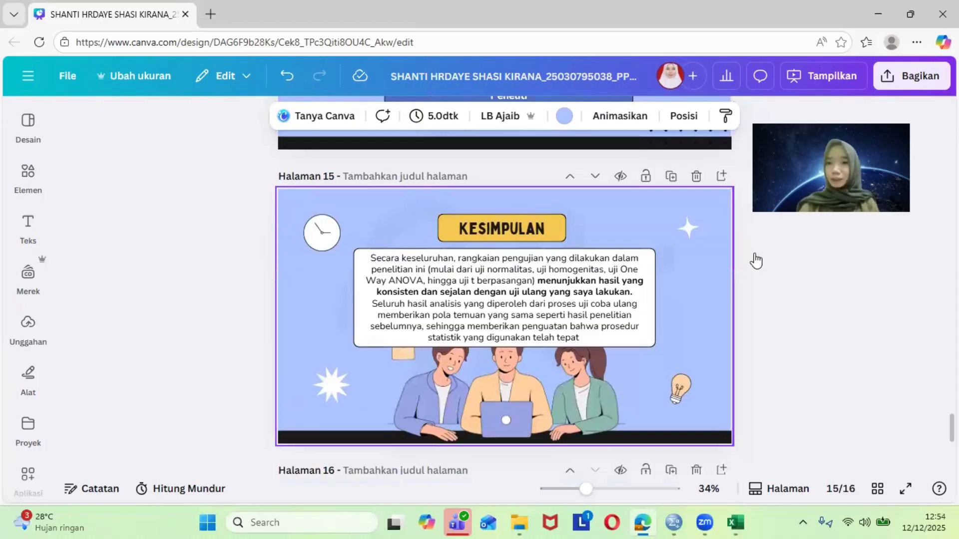
click(818, 75)
click(803, 426)
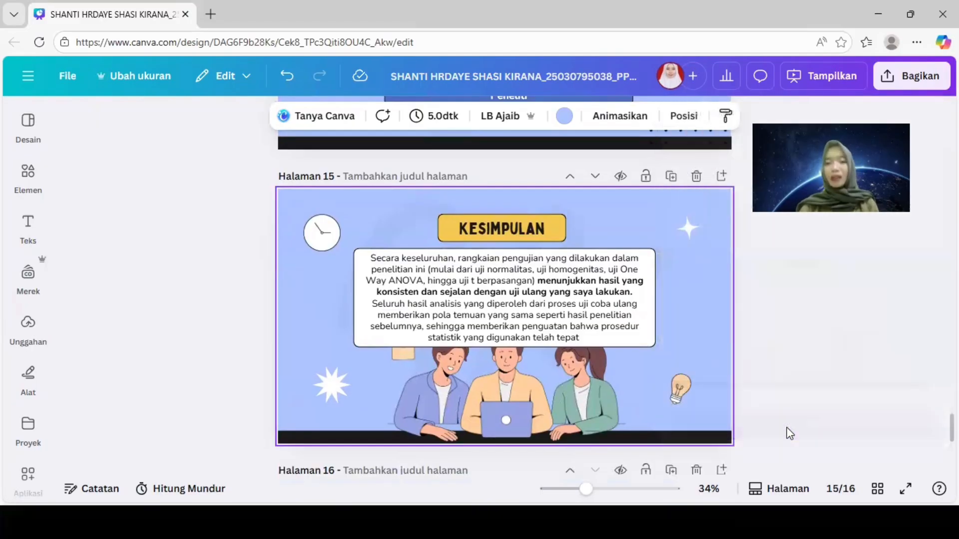